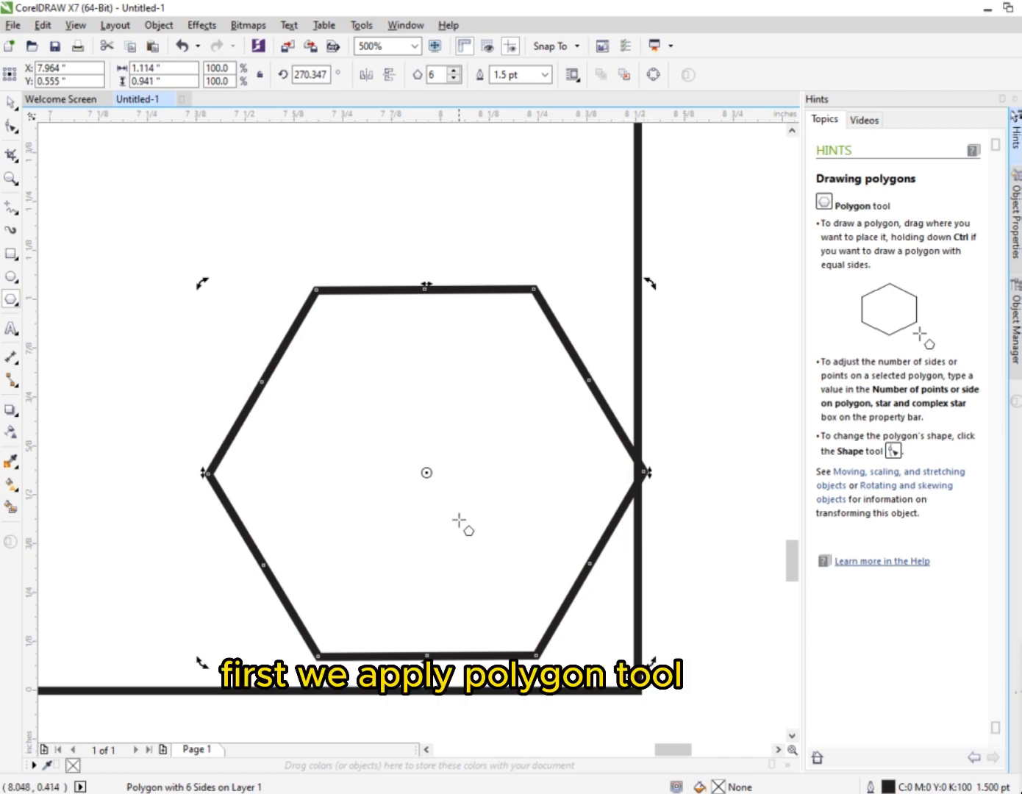
Step: Move the hexagon to the page's lower-right corner and place a copy of it directly above
mouse_move(426, 473)
left_mouse_down()
mouse_move(491, 540)
mouse_move(522, 509)
left_mouse_up()
scroll(497, 553, "down", 1)
scroll(510, 440, "down", 2)
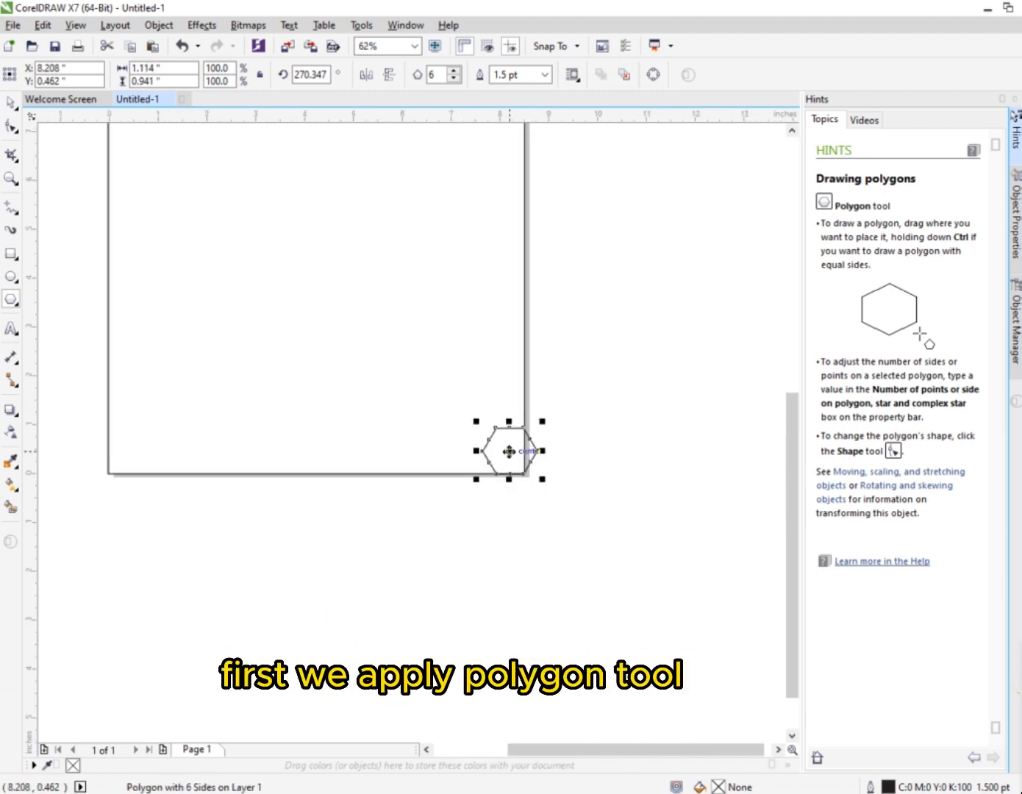
scroll(507, 450, "up", 1)
left_click_drag(512, 445, 511, 353)
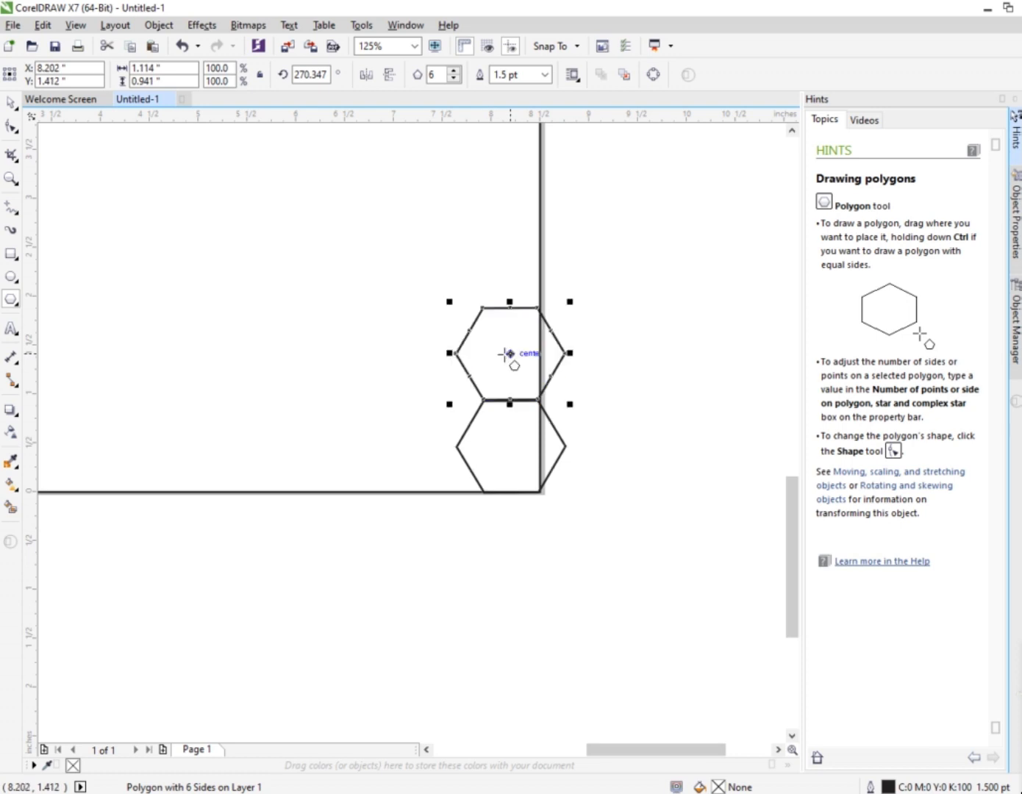
Step: Repeat the duplication upward to stack a column of six hexagons along the page's right edge
key("ctrl+r")
key("ctrl+r")
key("ctrl+r")
scroll(488, 303, "down", 2)
scroll(489, 305, "up", 1)
scroll(477, 316, "down", 1)
scroll(481, 221, "down", 1)
scroll(472, 273, "up", 1)
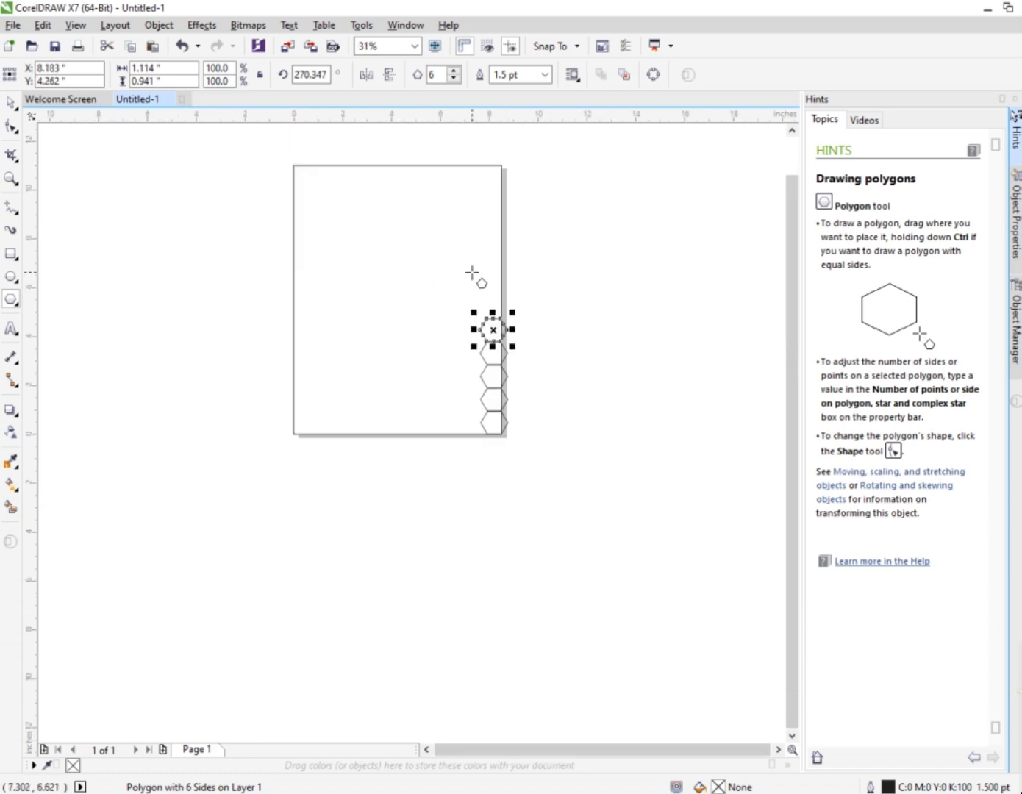
key("ctrl+r")
scroll(504, 293, "up", 1)
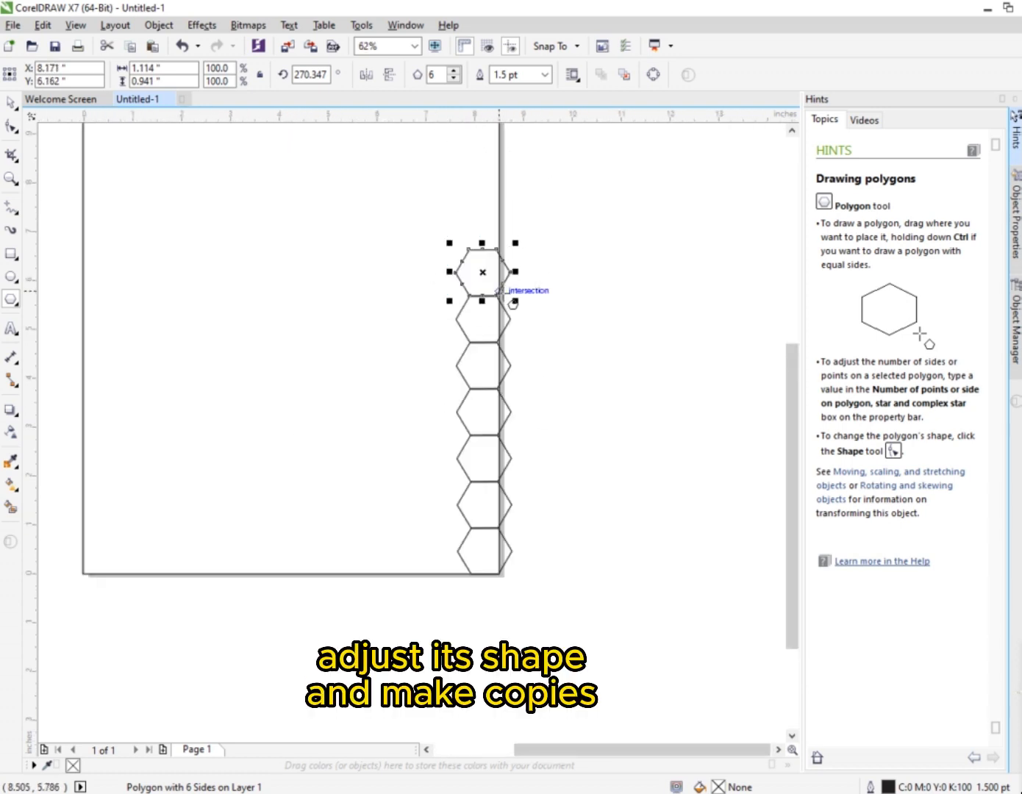
key("ctrl+z")
Step: Select all six hexagons and scale them proportionally to the page height, about 2.216 by 11.01 inches
left_click(10, 106)
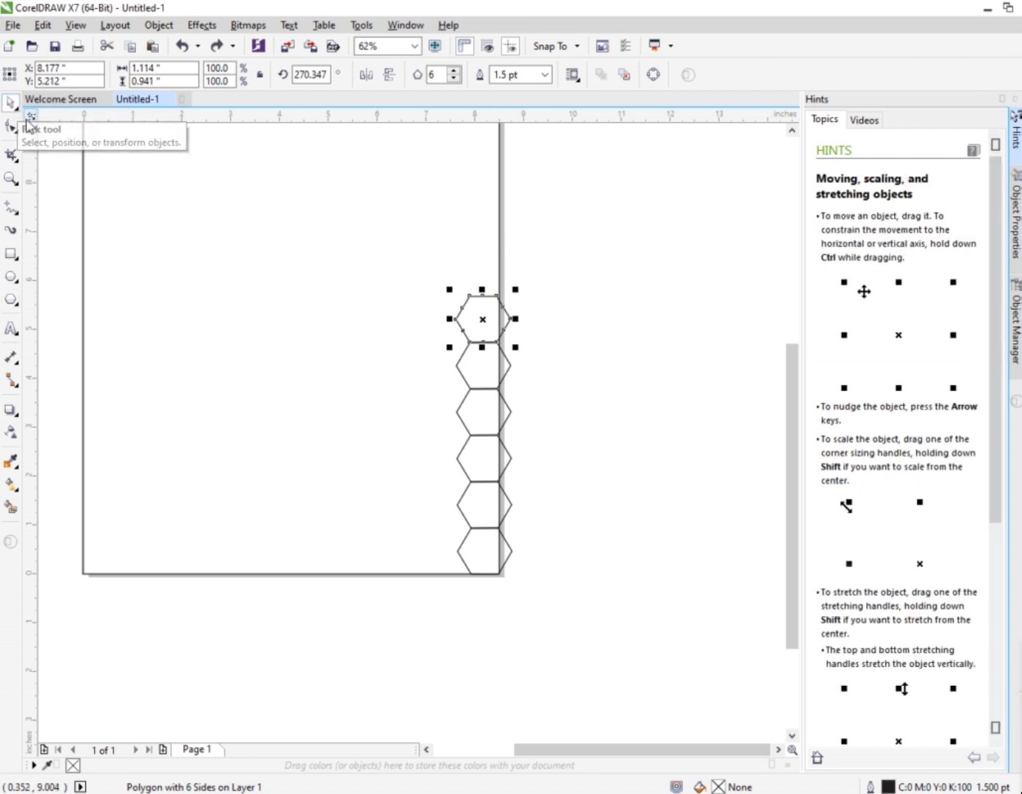
left_click_drag(567, 267, 435, 600)
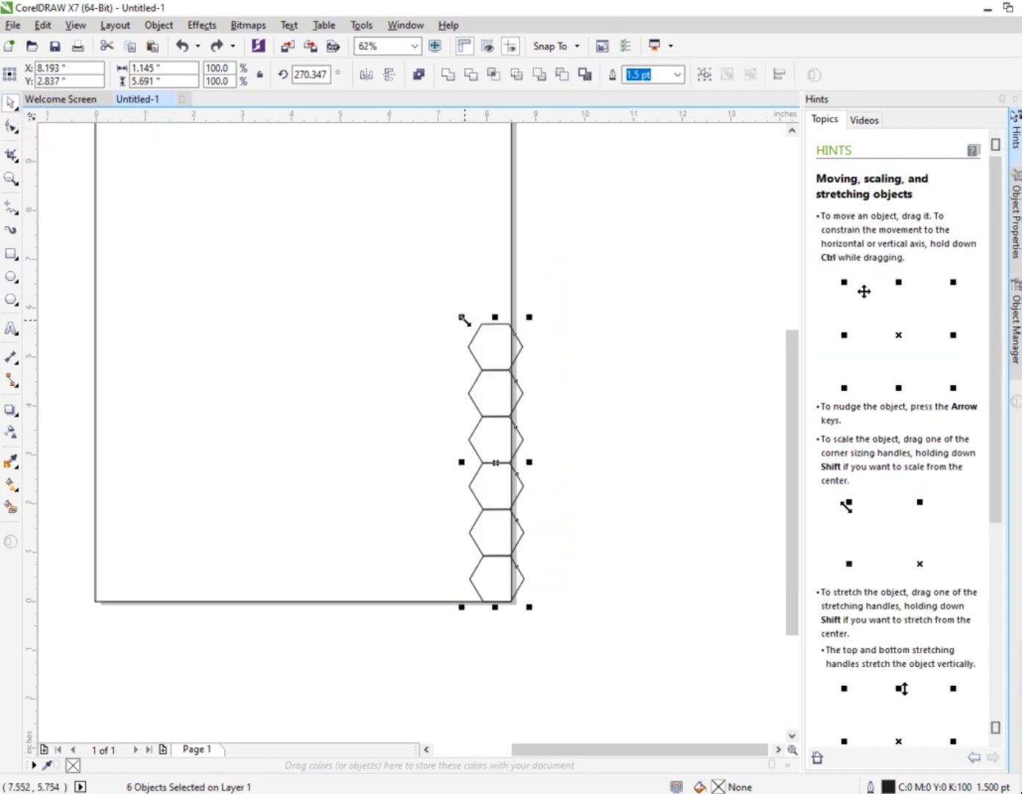
left_click_drag(463, 321, 431, 160)
scroll(451, 231, "up", 1)
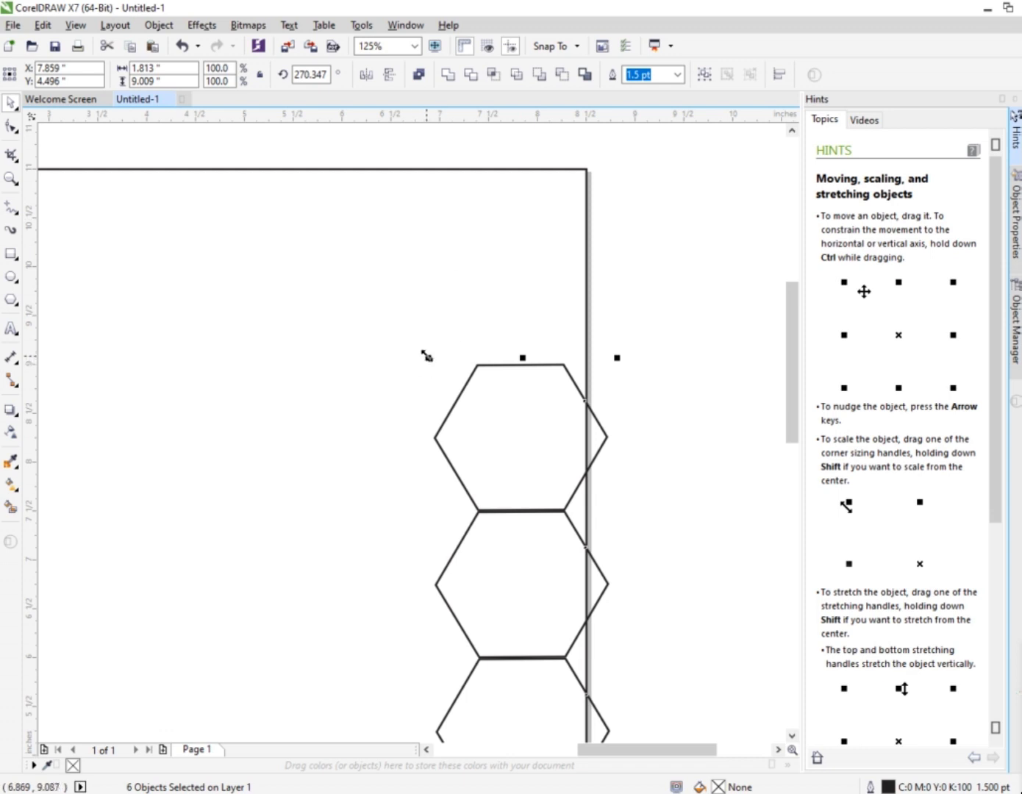
left_click_drag(427, 355, 393, 336)
left_click_drag(394, 428, 388, 406)
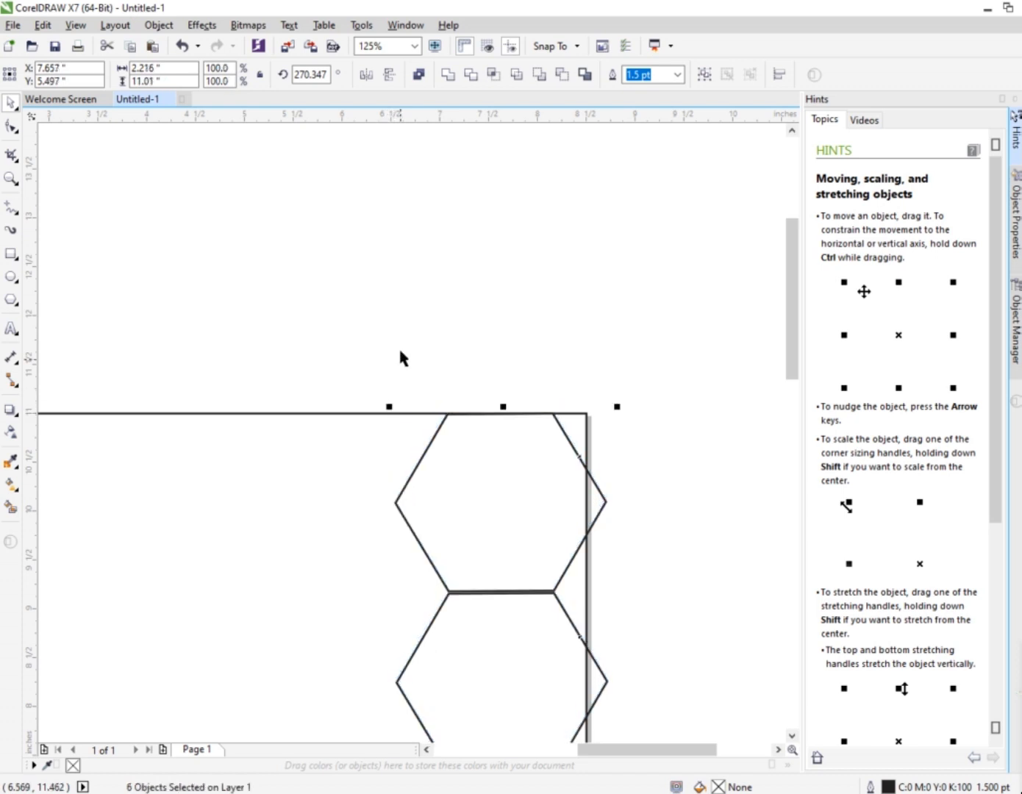
Step: Duplicate the column to the left, offset down by half a hexagon, and repeat it until six interlocking columns exist
scroll(402, 367, "down", 2)
scroll(403, 381, "up", 1)
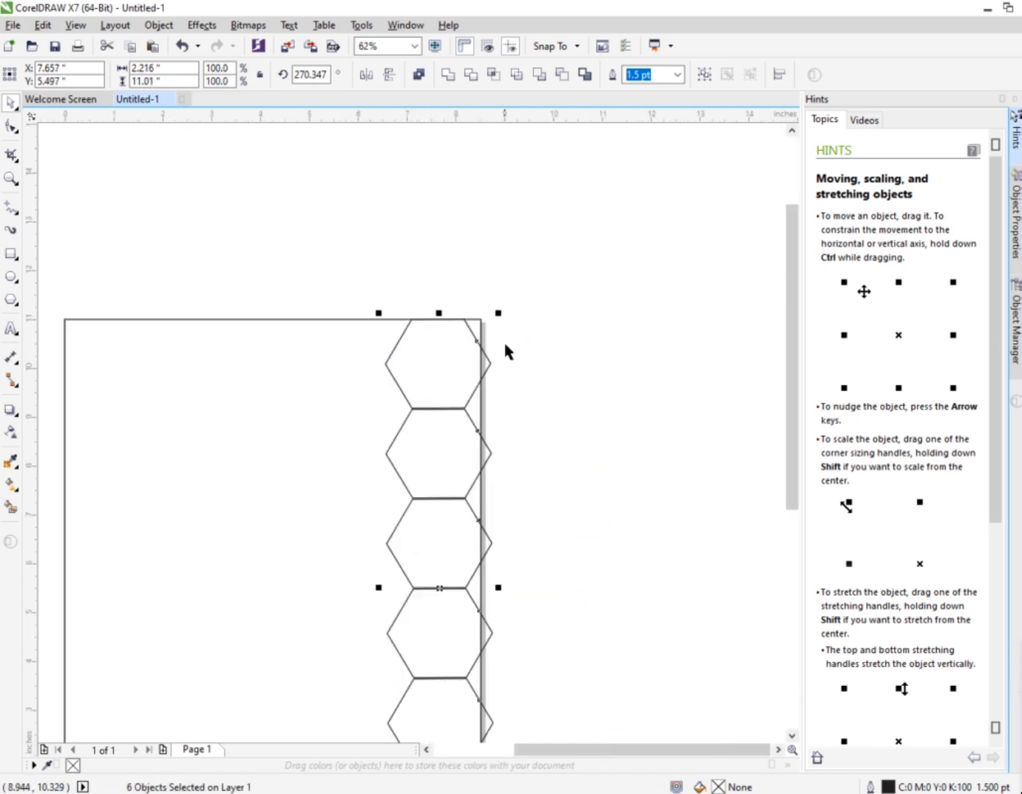
left_click_drag(485, 372, 406, 416)
key("ctrl+r")
key("ctrl+r")
key("ctrl+r")
key("ctrl+r")
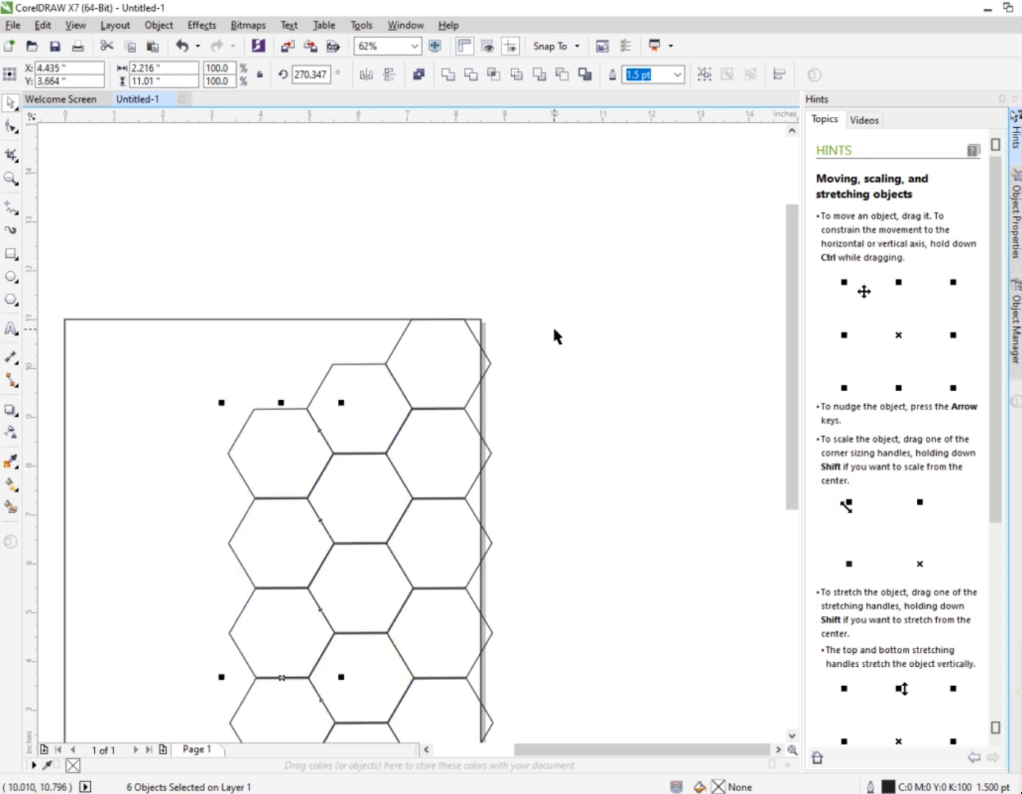
Step: Delete the hexagons that lie entirely below the page
scroll(411, 313, "down", 1)
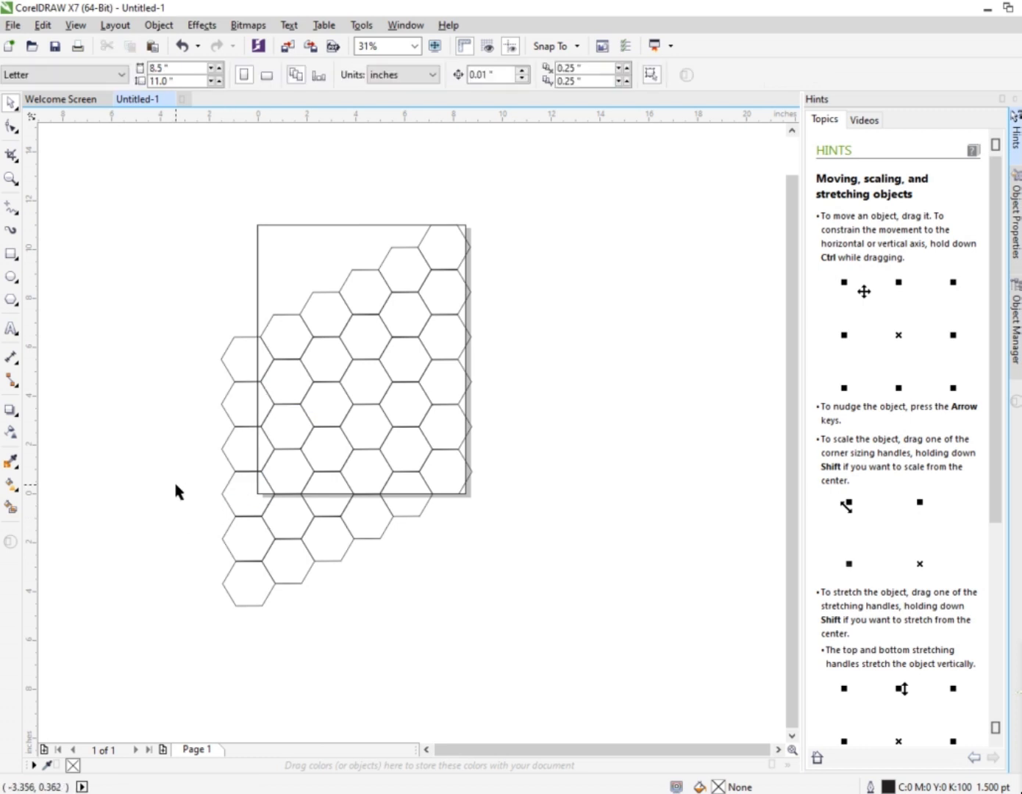
left_click_drag(173, 479, 412, 631)
key("Delete")
scroll(218, 456, "up", 1)
scroll(223, 405, "down", 1)
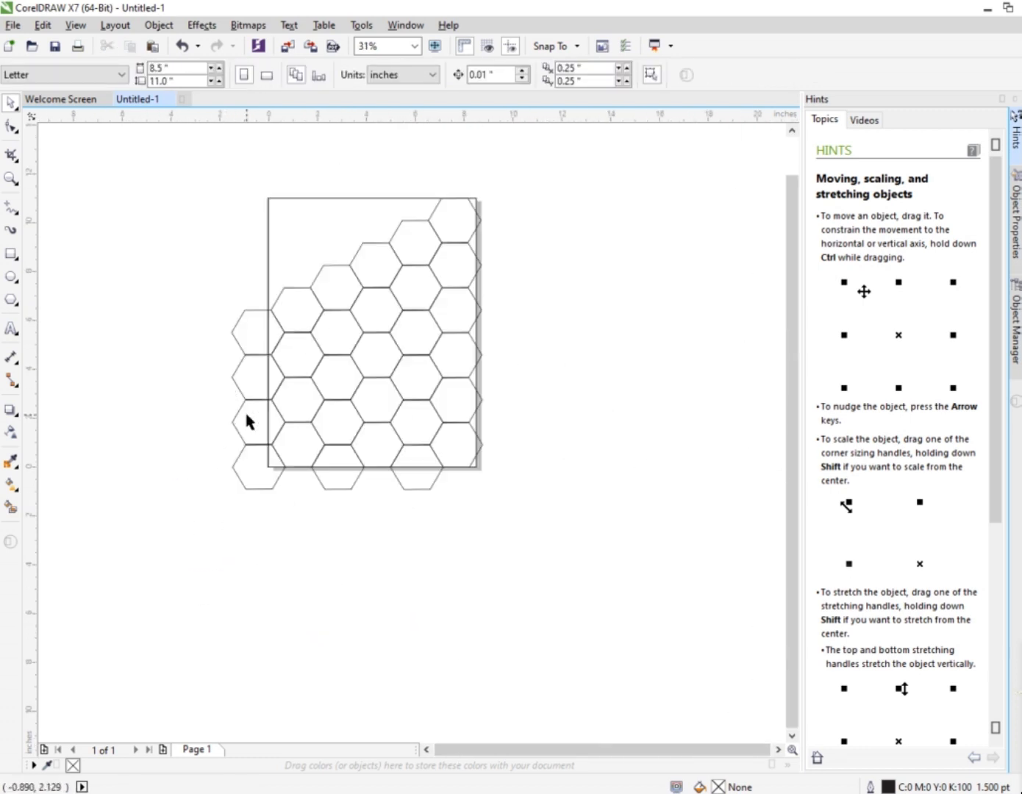
Step: Delete the column beyond the page's left edge and the overhanging bottom hexagon of the neighbouring inner column
left_click(243, 320)
key("Delete")
left_click(346, 469)
left_click(369, 515)
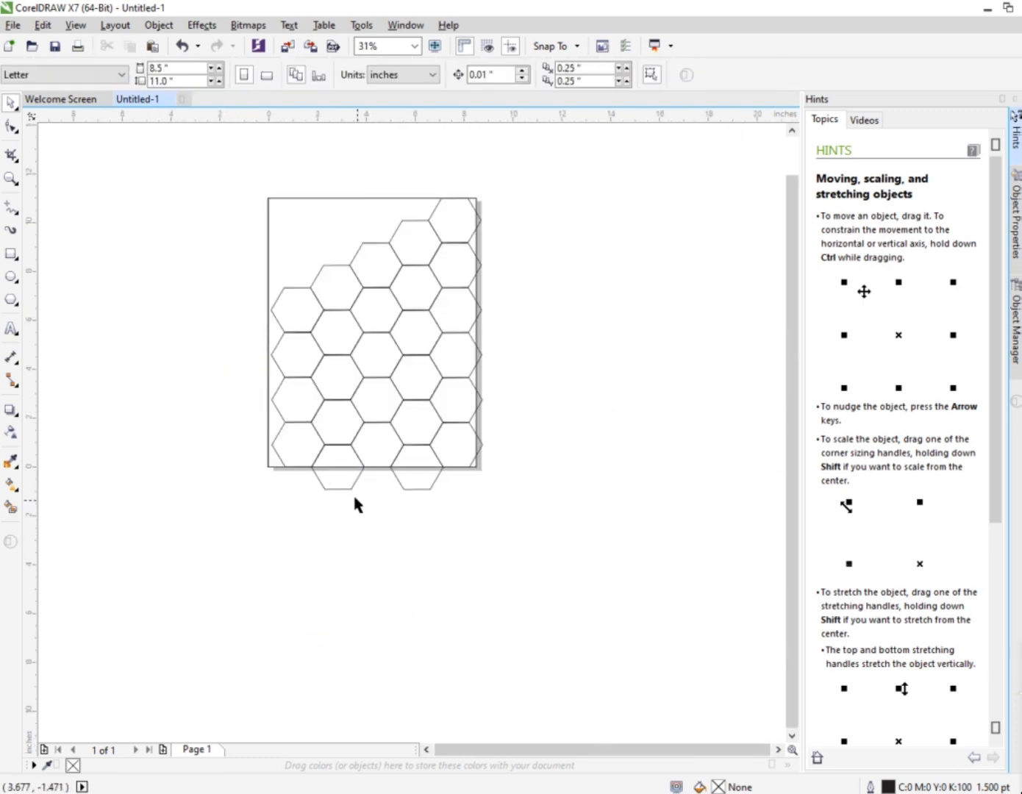
left_click(344, 488)
Step: Set the nudge distance to 5 inches and move the page-sized rectangle 20 inches left, off the page
left_click(294, 246)
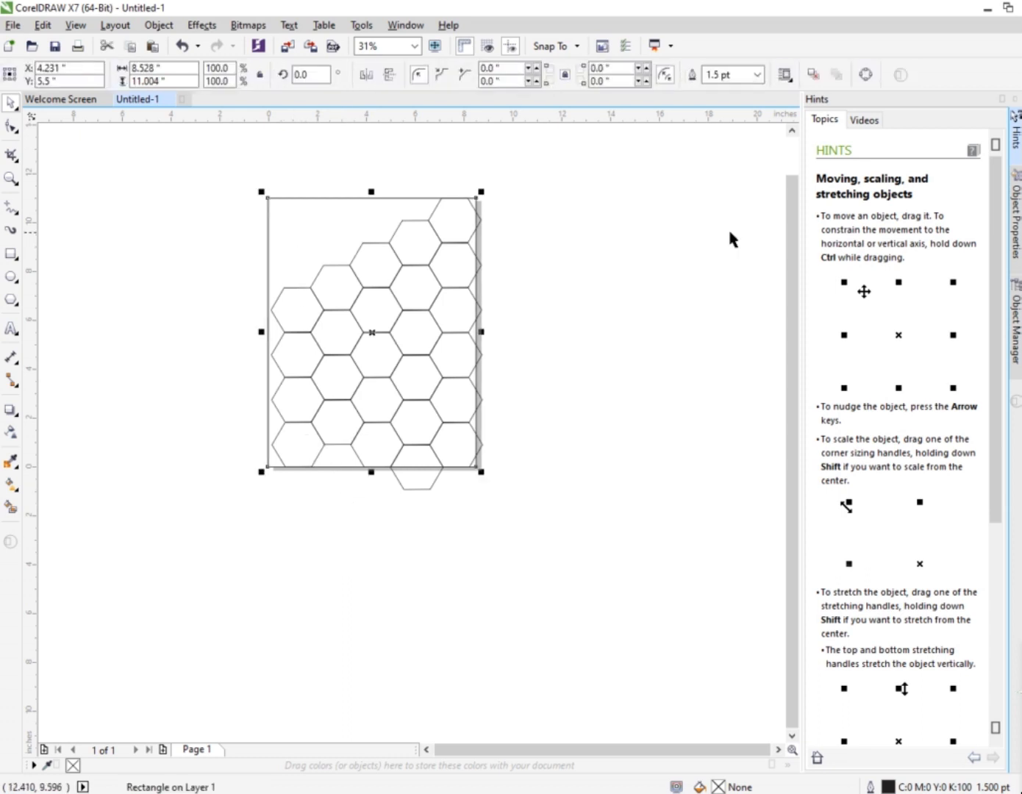
left_click(706, 258)
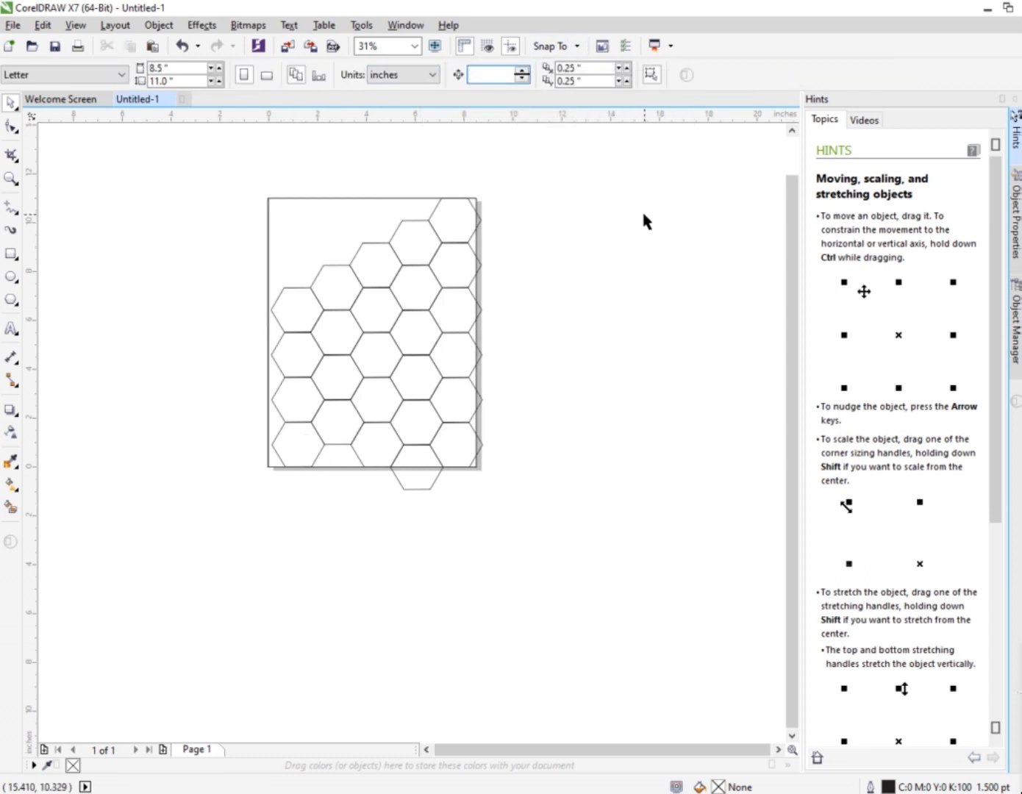
left_click(373, 244)
key("Left")
key("Left")
key("Left")
key("Left")
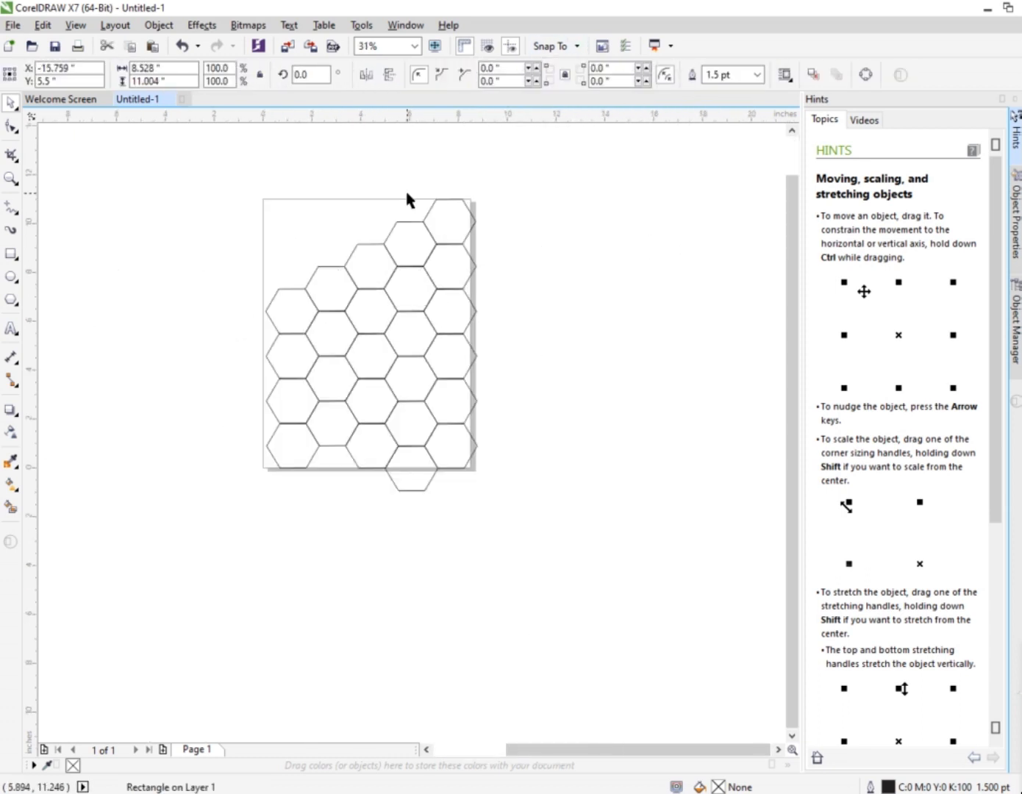
Step: Place a copied hexagon on top of each of the two rightmost columns, extending them above the page
scroll(410, 201, "up", 1)
left_click_drag(394, 363, 395, 276)
left_click_drag(474, 290, 480, 210)
Step: Remove the second hexagon from the bottom of the leftmost column
left_click(315, 399)
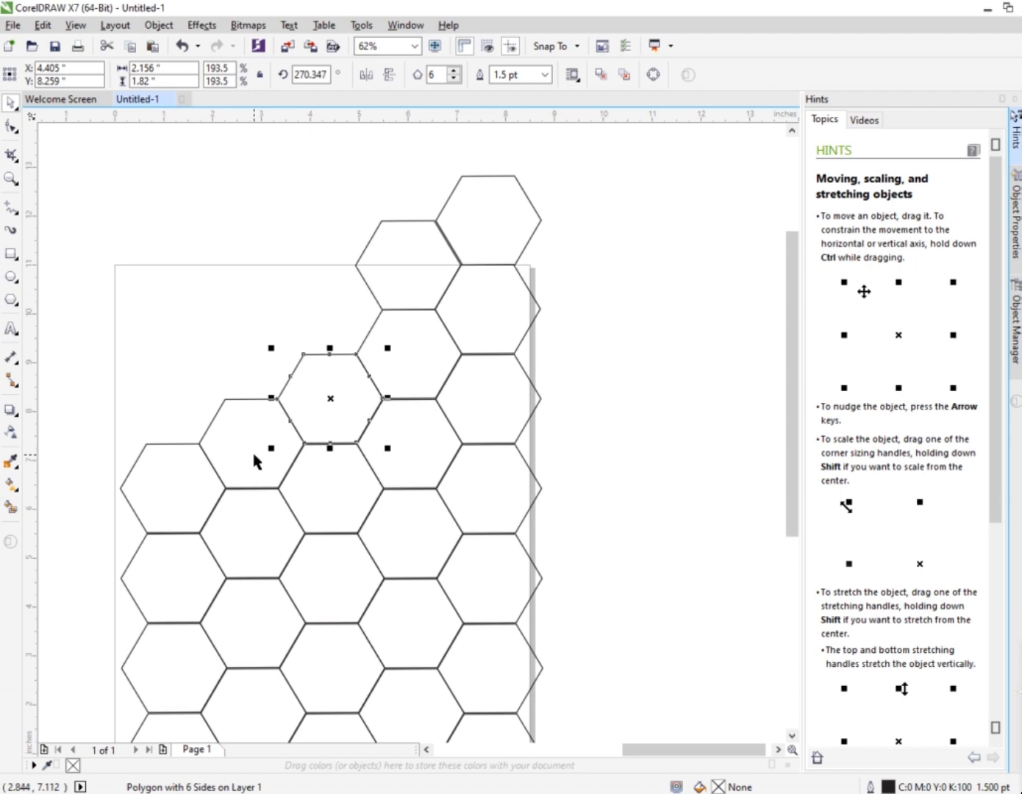
scroll(224, 415, "down", 2)
scroll(224, 416, "up", 2)
left_click(176, 487)
scroll(178, 482, "down", 1)
left_click(176, 571)
key("Up")
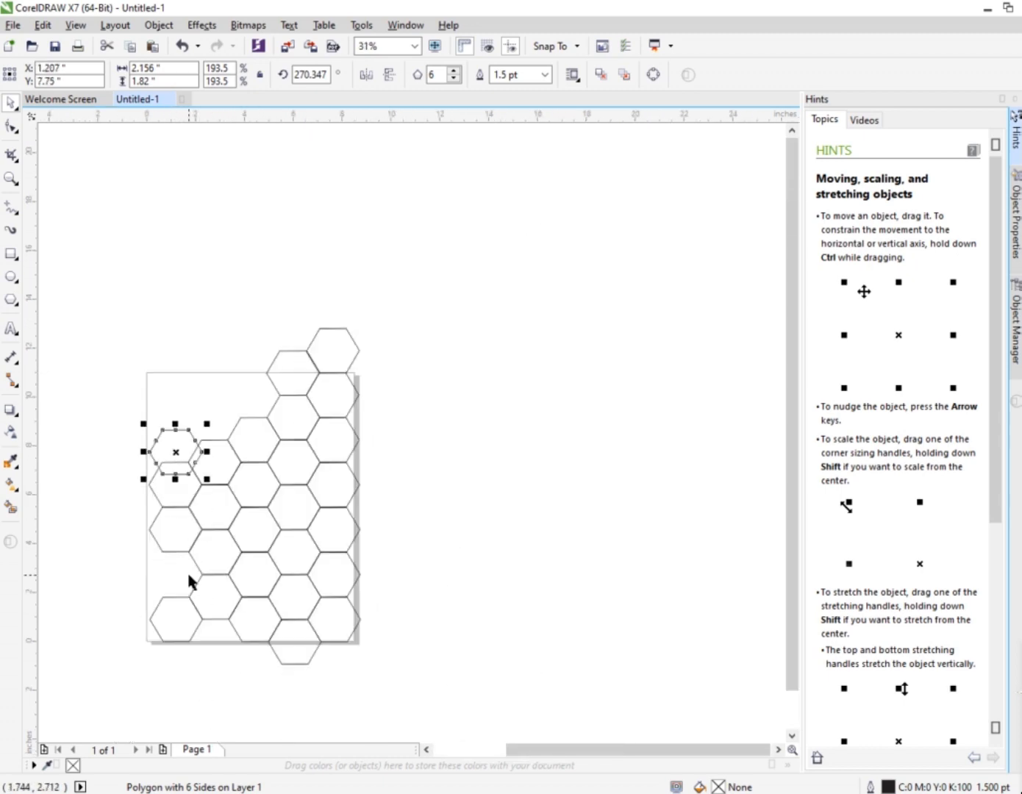
left_click(191, 580)
scroll(199, 582, "up", 2)
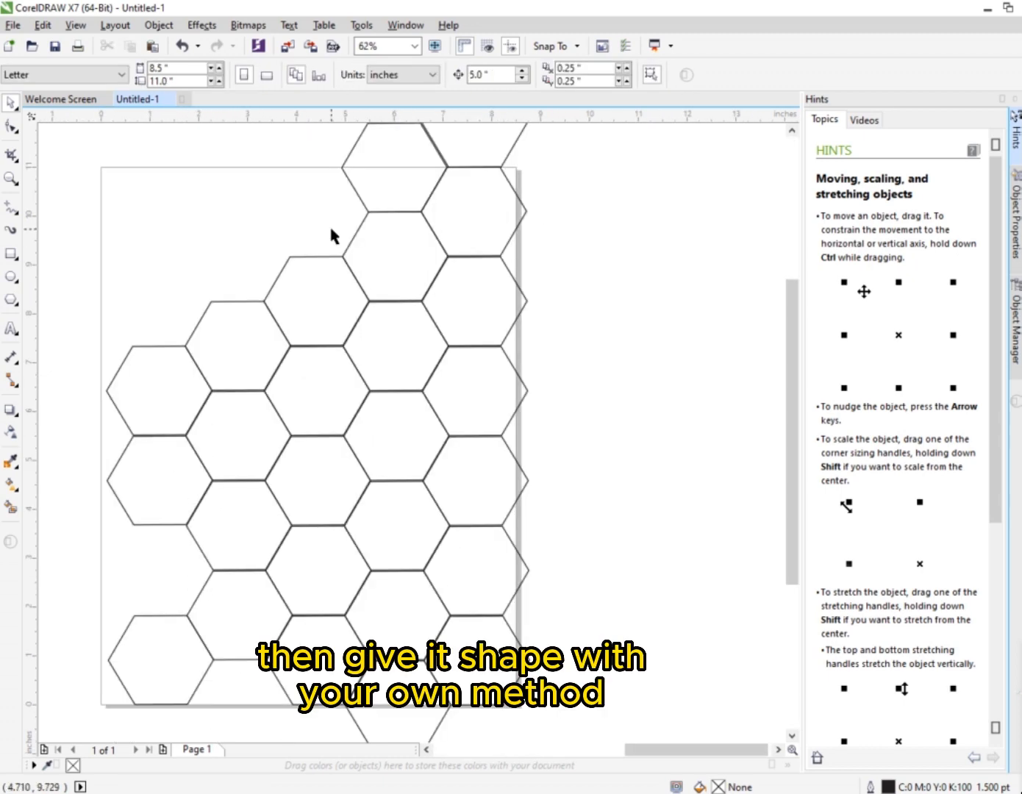
Step: Place a copied hexagon on top of the third column from the right, level with the page's top edge
left_click_drag(311, 294, 301, 208)
scroll(306, 199, "up", 2)
scroll(301, 214, "down", 2)
scroll(298, 220, "down", 2)
scroll(298, 220, "up", 2)
Step: Delete the leftmost column's upper two hexagons and thin out hexagons from the two columns beside it
left_click(247, 353)
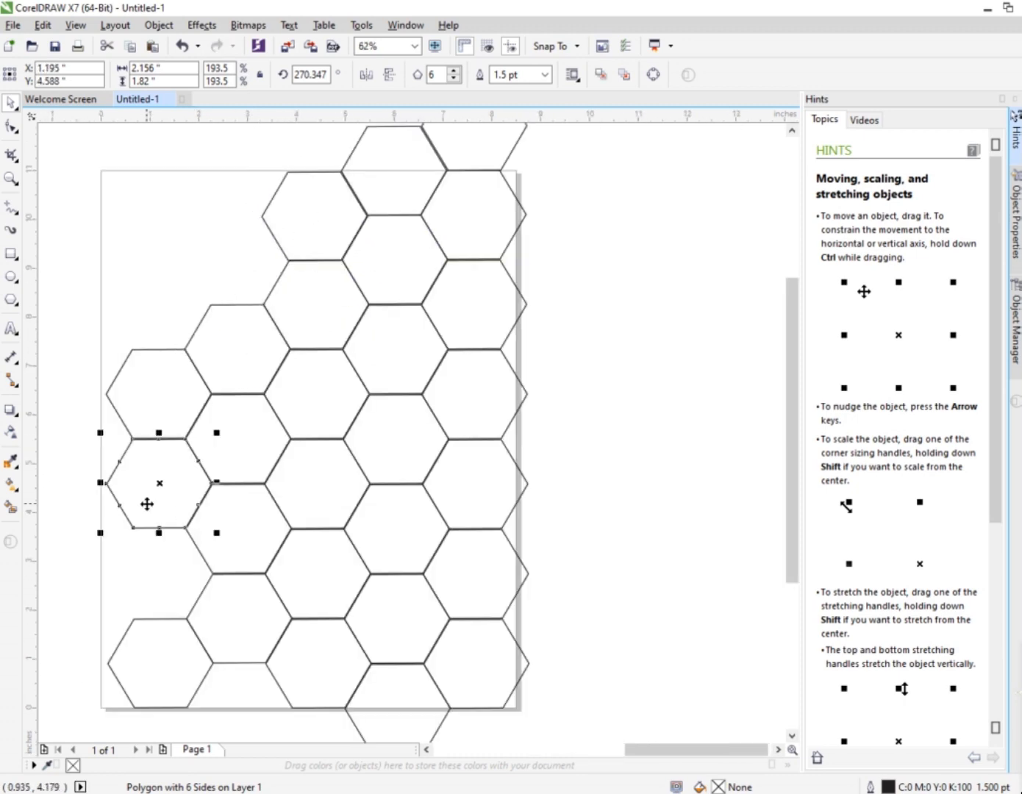
key("Delete")
left_click(148, 411)
key("Delete")
scroll(162, 329, "down", 1)
left_click(251, 492)
key("Delete")
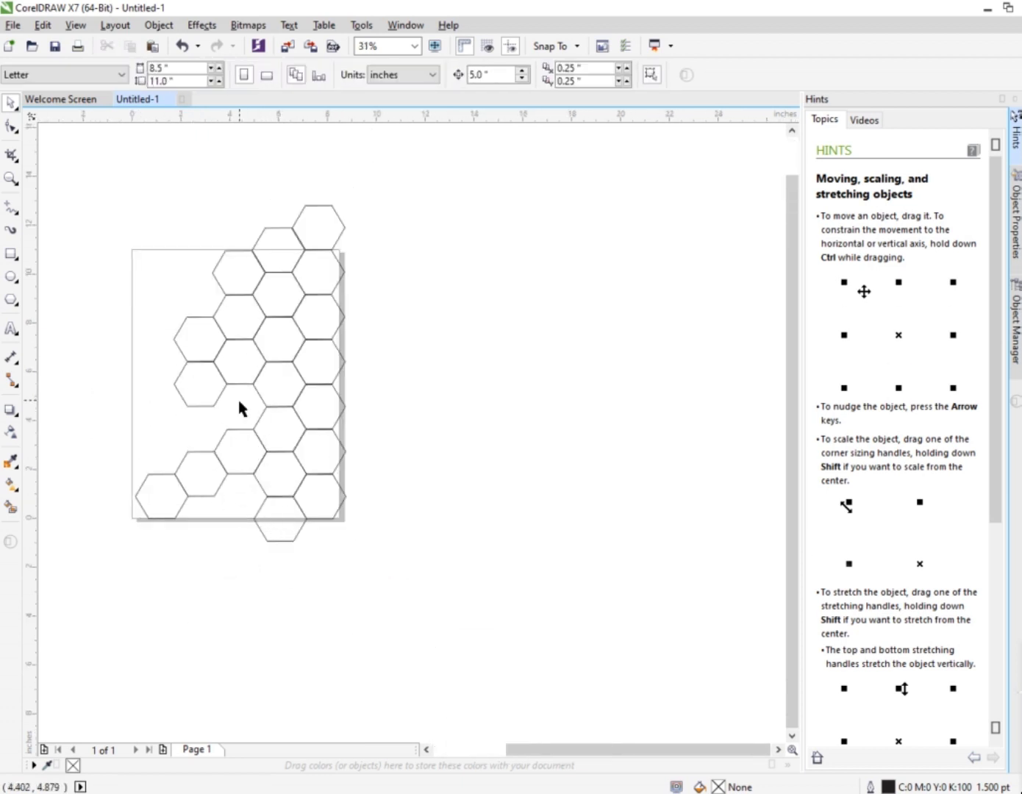
Step: Restore the missing hexagon in the third column from the right and delete the leftmost column's remaining hexagon
left_click_drag(236, 452, 236, 407)
scroll(194, 334, "up", 1)
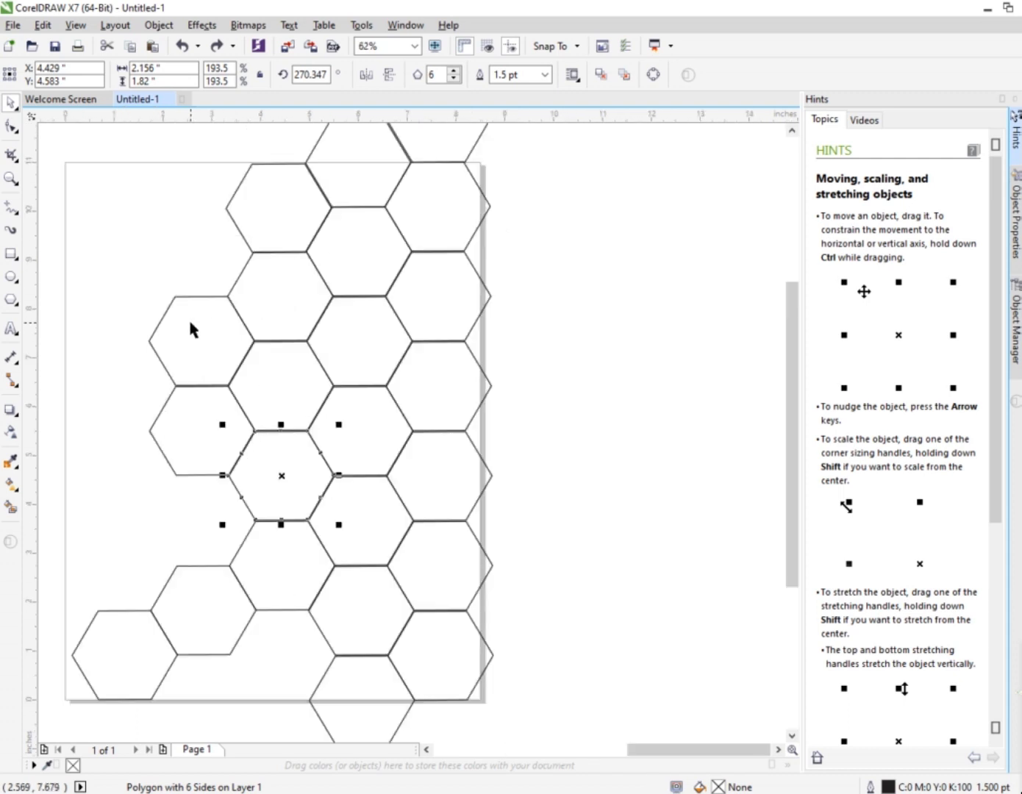
left_click(168, 601)
scroll(213, 447, "down", 1)
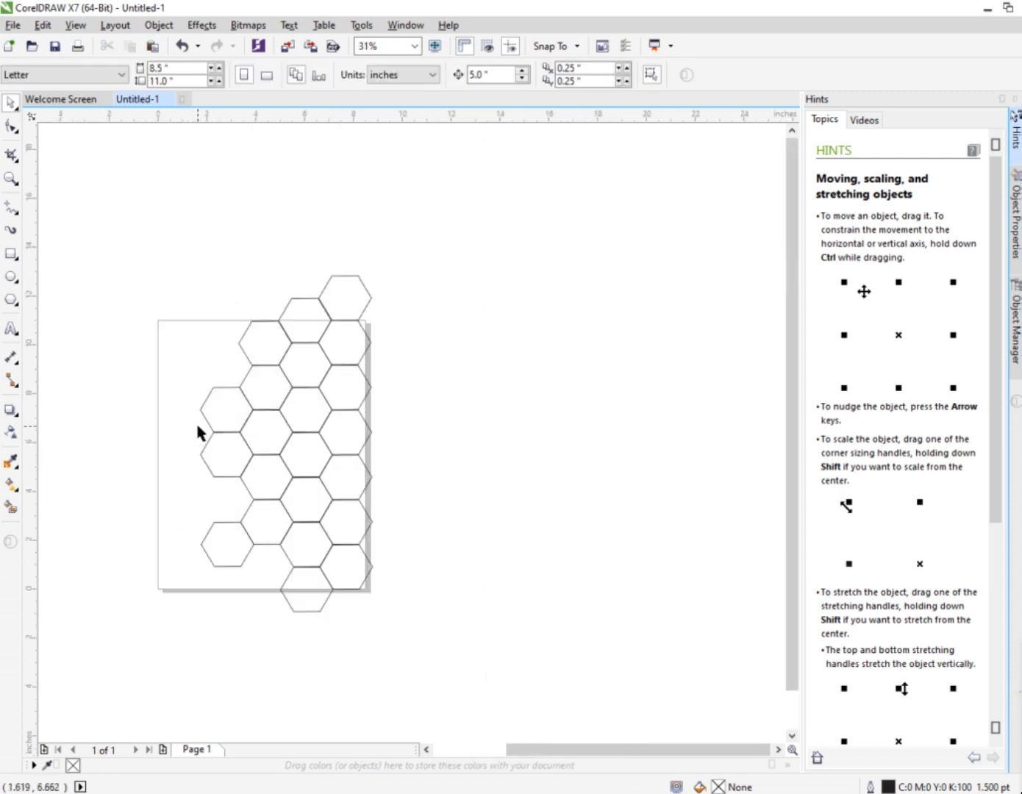
Step: Place a copied hexagon at the bottom of the third column from the right, at about X 4.464, Y 0.94 inches
scroll(267, 554, "up", 1)
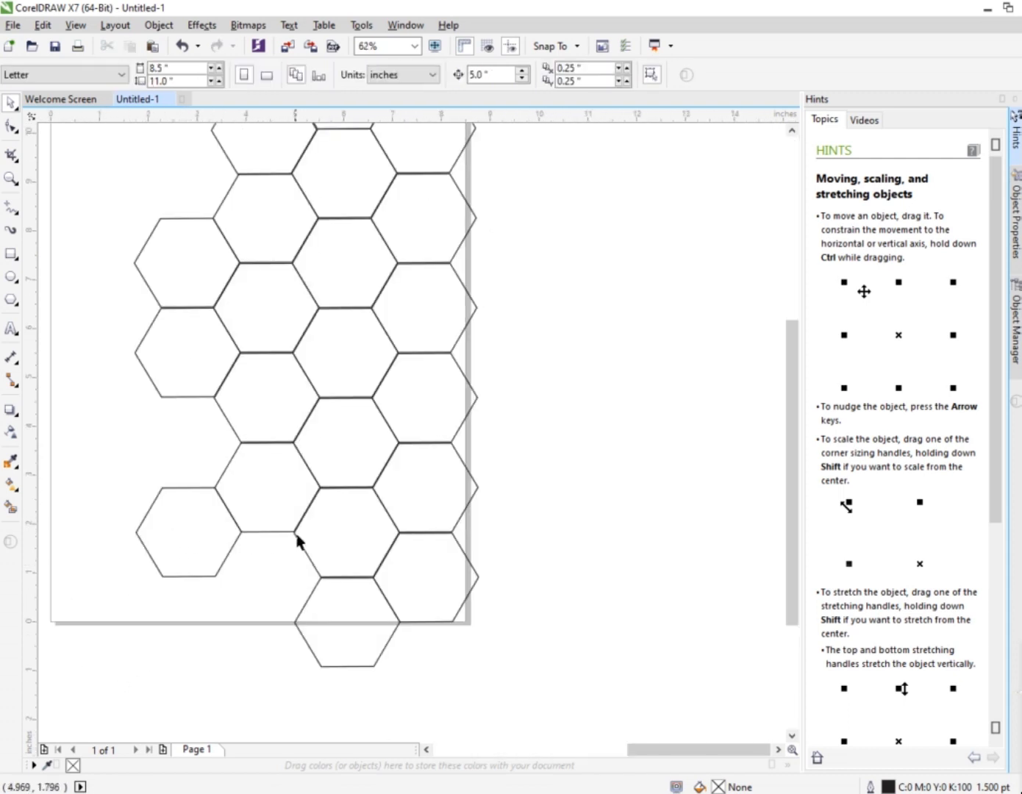
left_click_drag(297, 542, 242, 582)
scroll(127, 350, "down", 1)
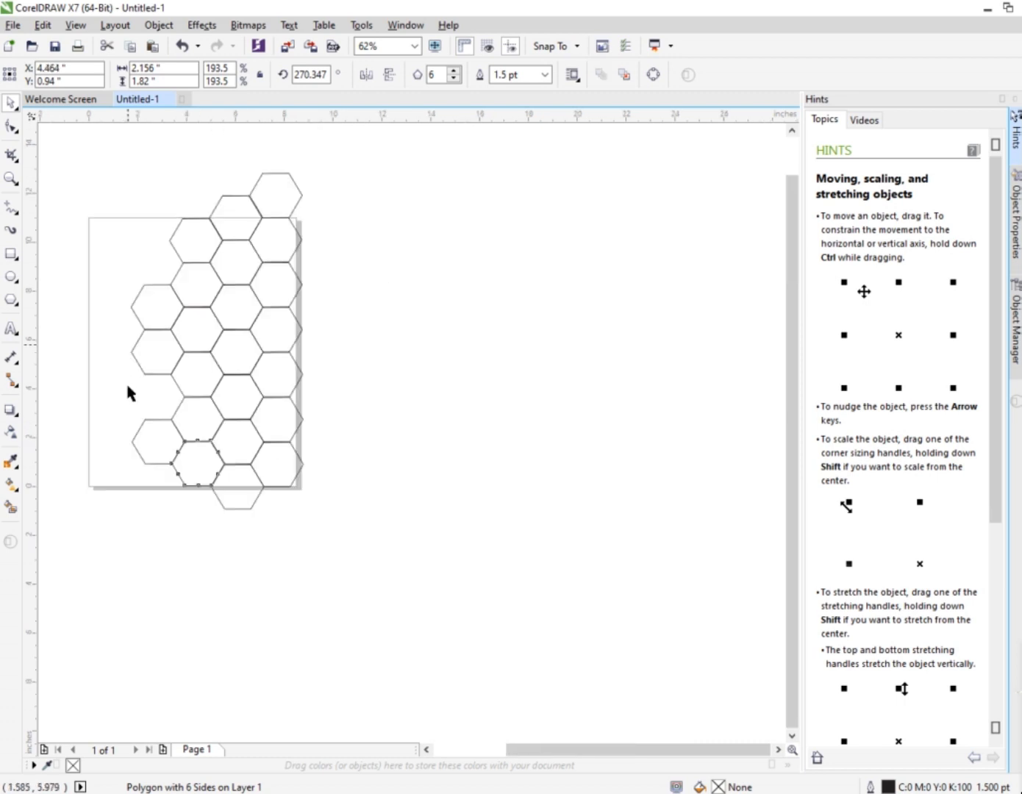
Step: Fill the gap in the leftmost column with a copied hexagon, aligned at about X 2.829, Y 3.667 inches
scroll(138, 256, "up", 1)
scroll(105, 330, "down", 1)
scroll(64, 315, "up", 1)
left_click_drag(269, 531, 196, 570)
scroll(211, 547, "up", 1)
key("Left")
key("Right")
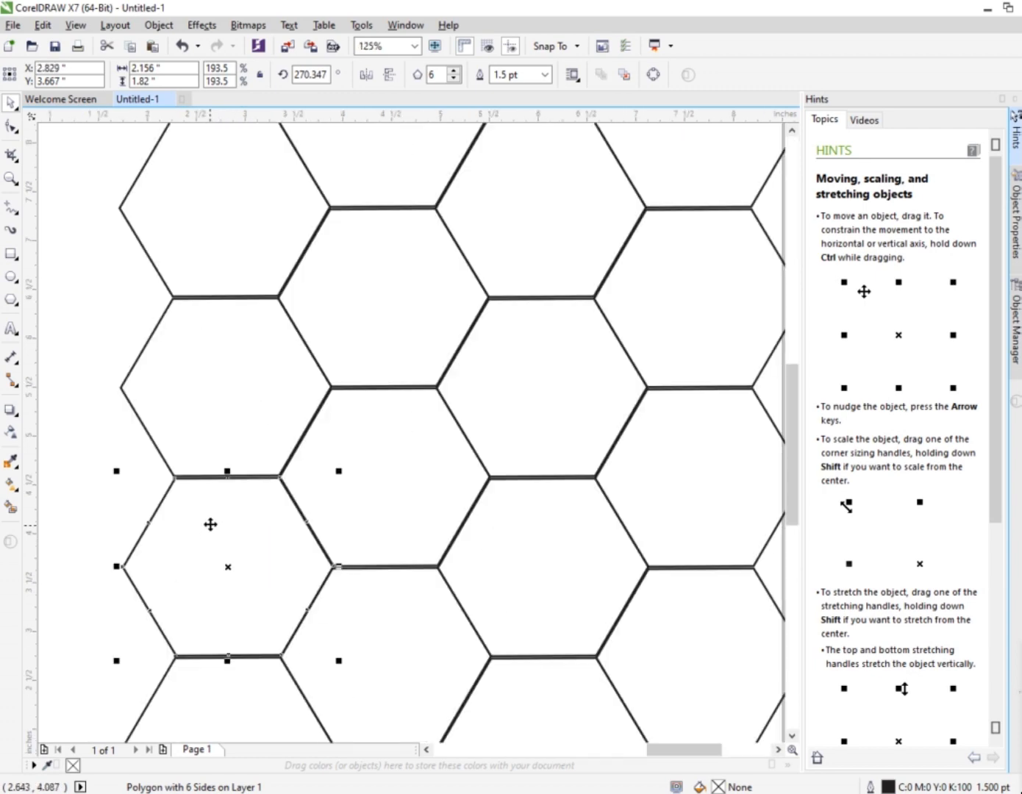
scroll(209, 508, "up", 1)
left_click_drag(246, 623, 245, 621)
scroll(230, 556, "down", 2)
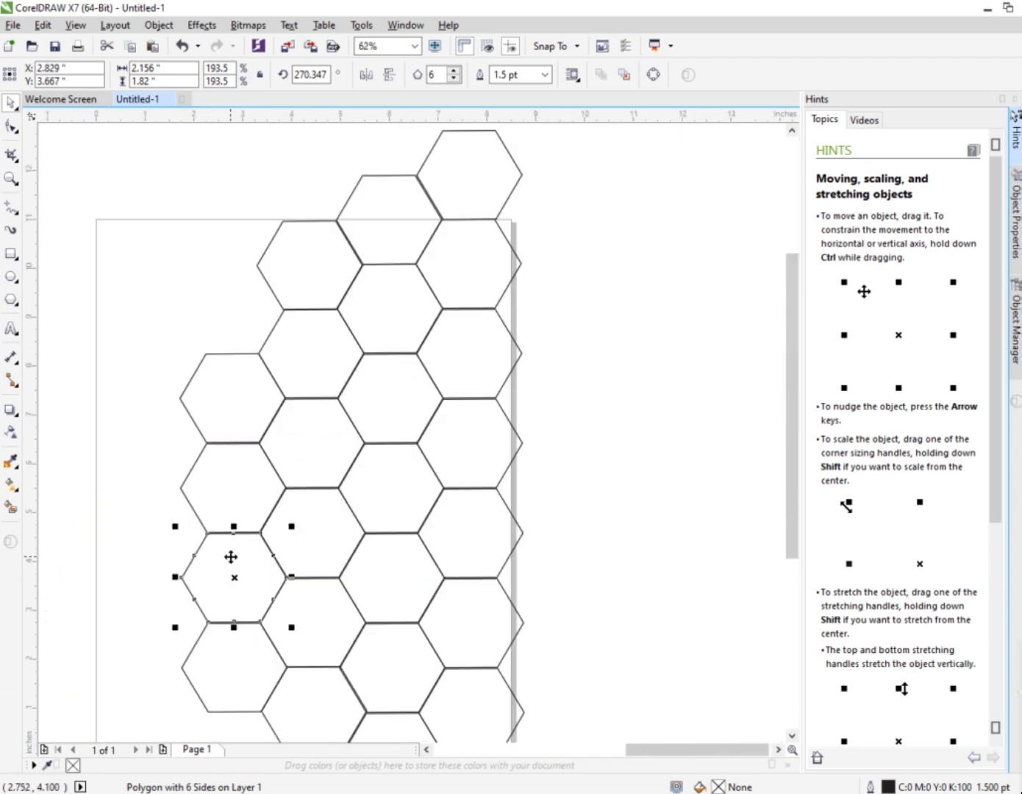
Step: Place a copied hexagon on top of the leftmost column, at about X 2.71, Y 9.15 inches
scroll(433, 486, "down", 1)
scroll(432, 505, "up", 2)
scroll(353, 506, "down", 2)
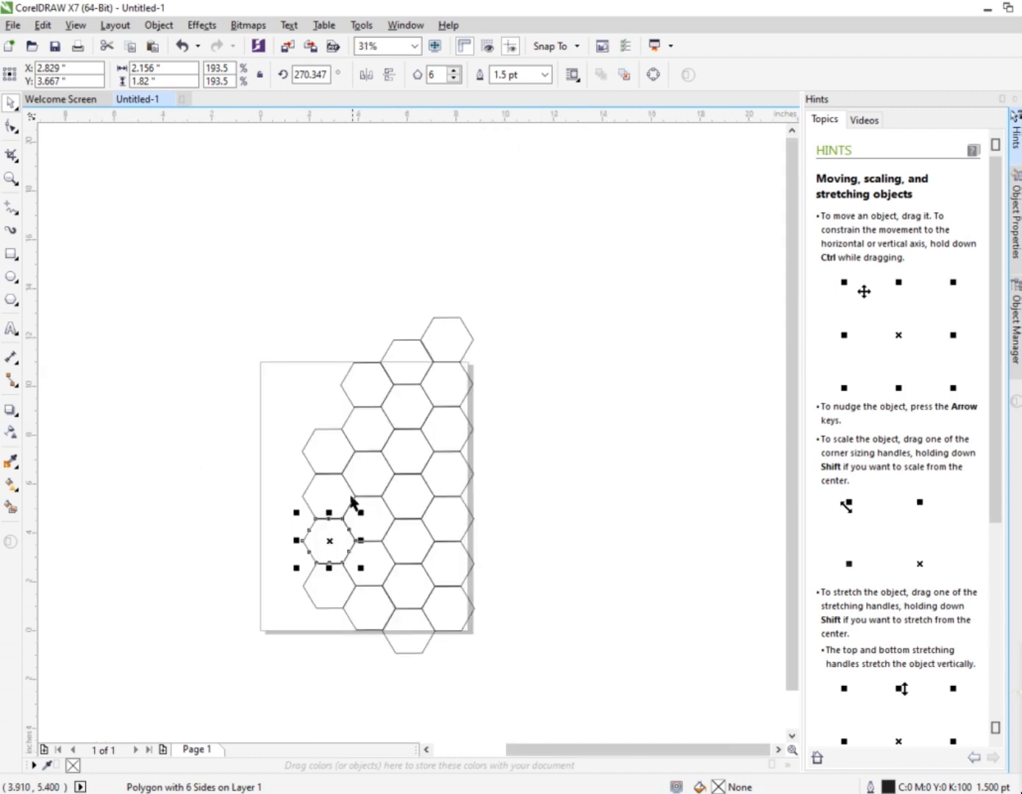
scroll(323, 486, "up", 1)
scroll(298, 461, "down", 1)
scroll(292, 402, "up", 1)
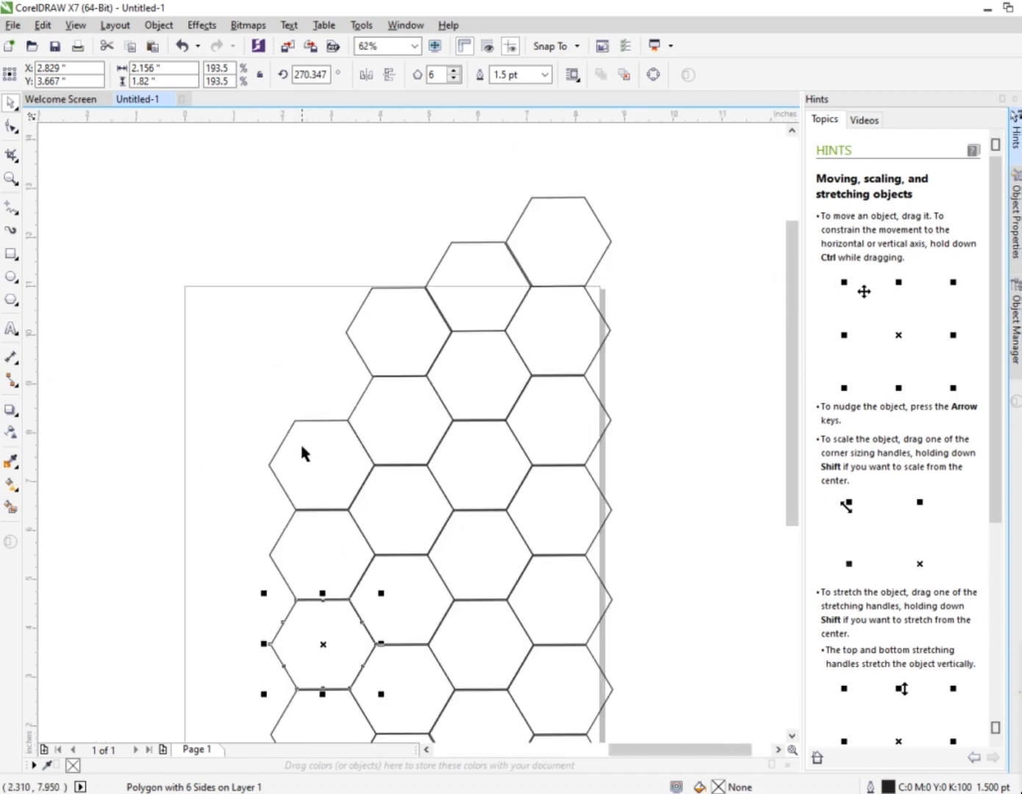
left_click_drag(318, 465, 317, 375)
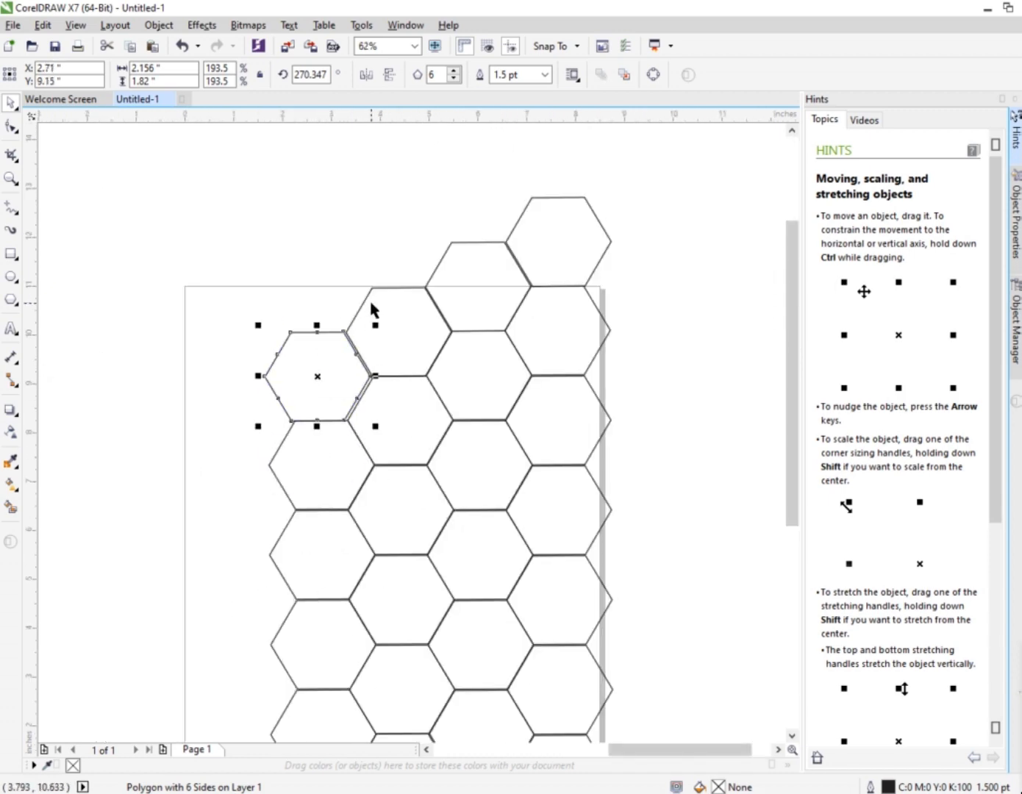
scroll(373, 306, "down", 1)
scroll(374, 315, "up", 1)
scroll(364, 452, "down", 1)
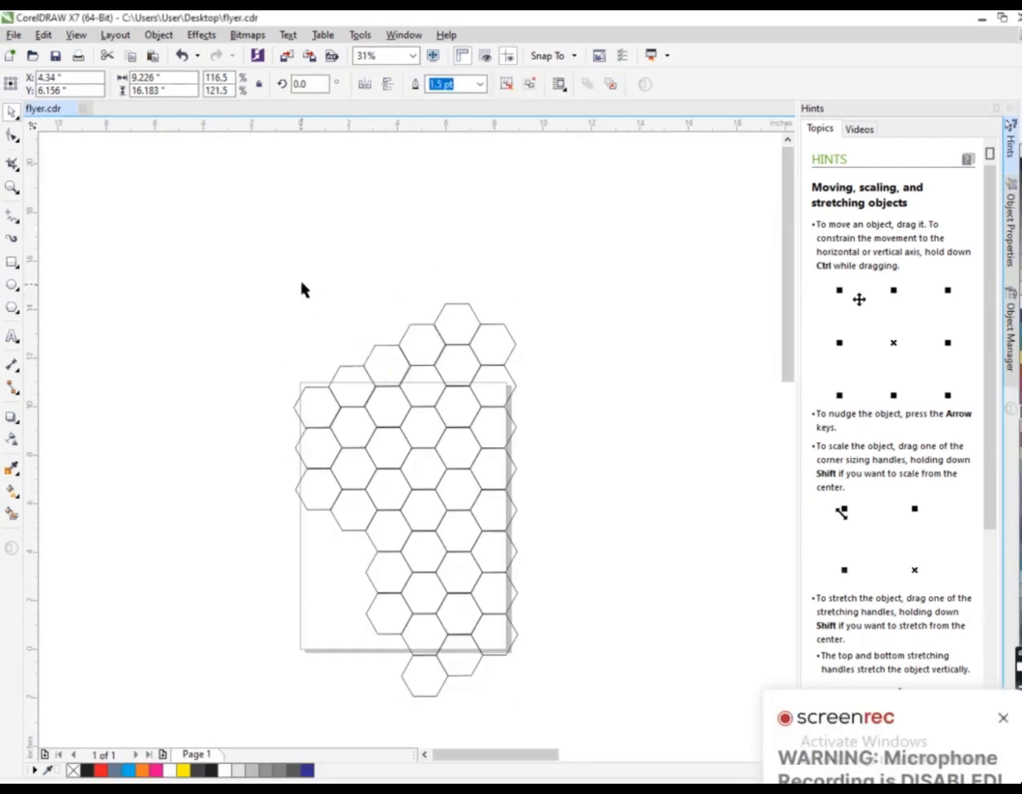
Step: Move the hexagon group against the page's right edge, centred at about X 3.962, Y 5.281 inches
left_click(302, 290)
left_click(484, 365)
scroll(483, 365, "up", 1)
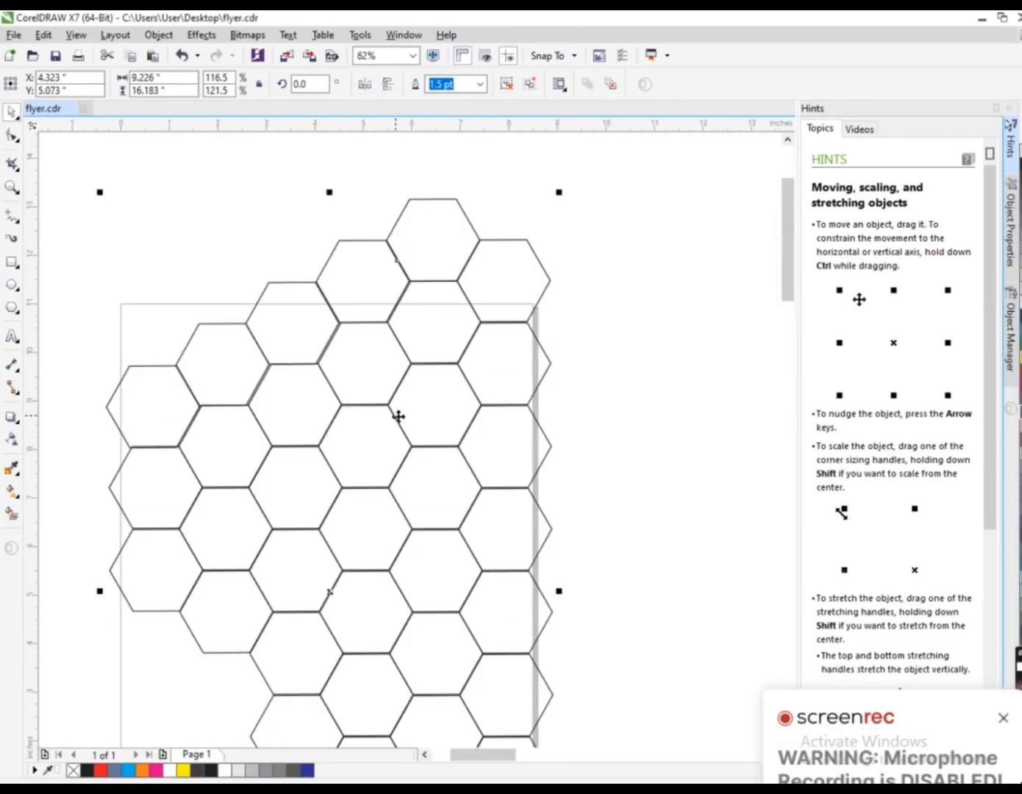
left_click_drag(399, 416, 381, 405)
scroll(381, 405, "down", 1)
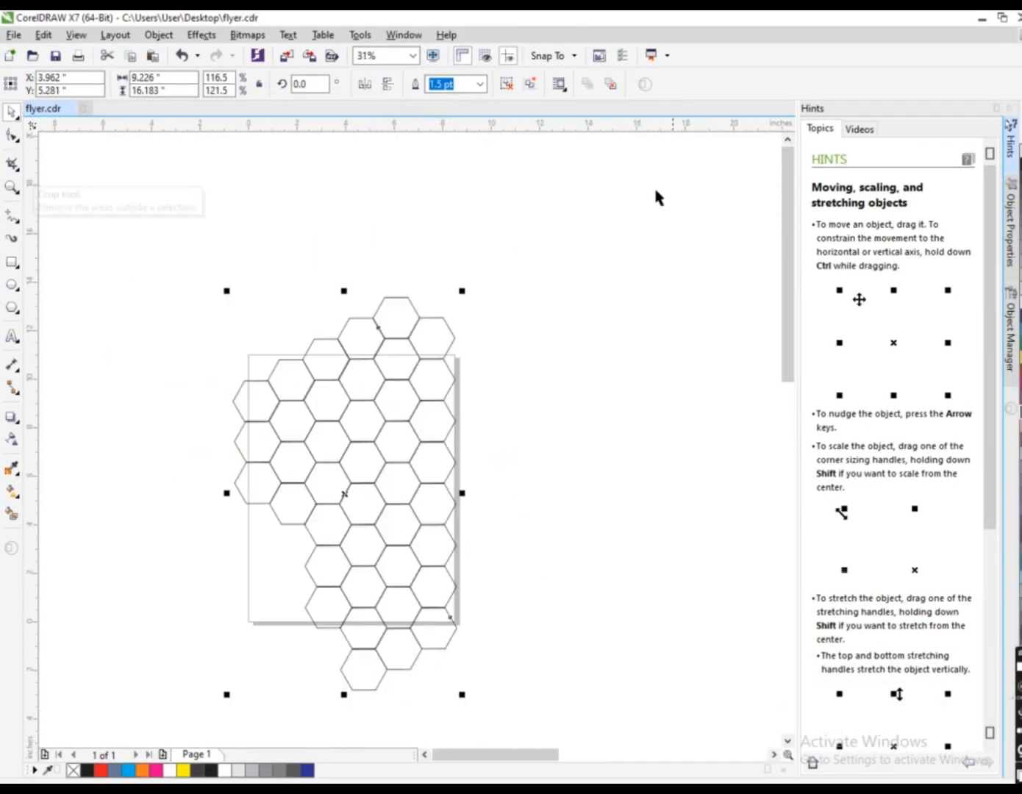
Step: Ungroup the honeycomb and weld all its hexagons into a single curve
left_click(515, 81)
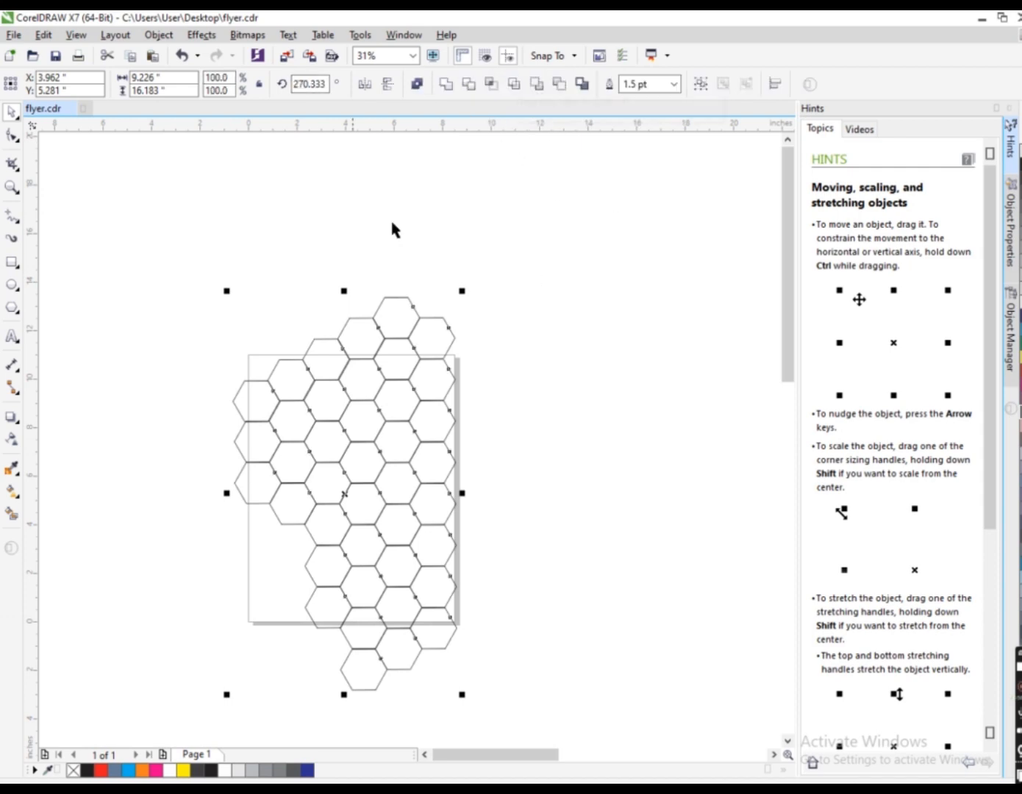
left_click(456, 84)
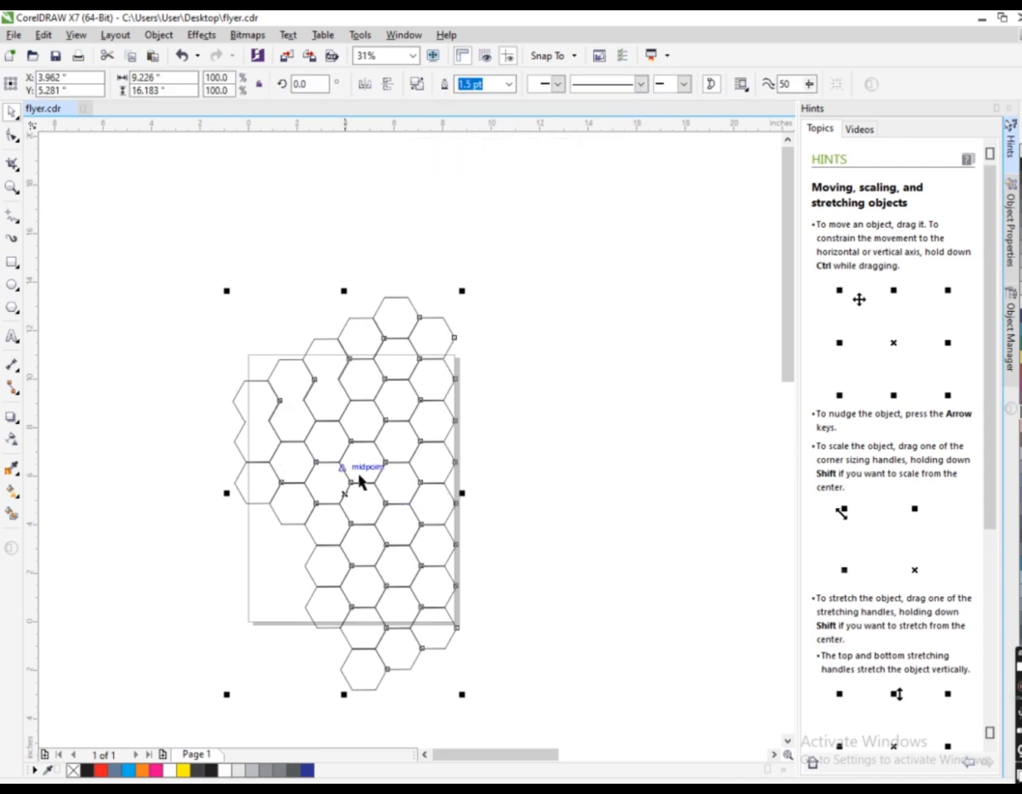
Step: Break the welded honeycomb curve apart into separate shapes
mouse_move(360, 481)
left_mouse_down()
mouse_move(382, 474)
mouse_move(377, 482)
left_mouse_up()
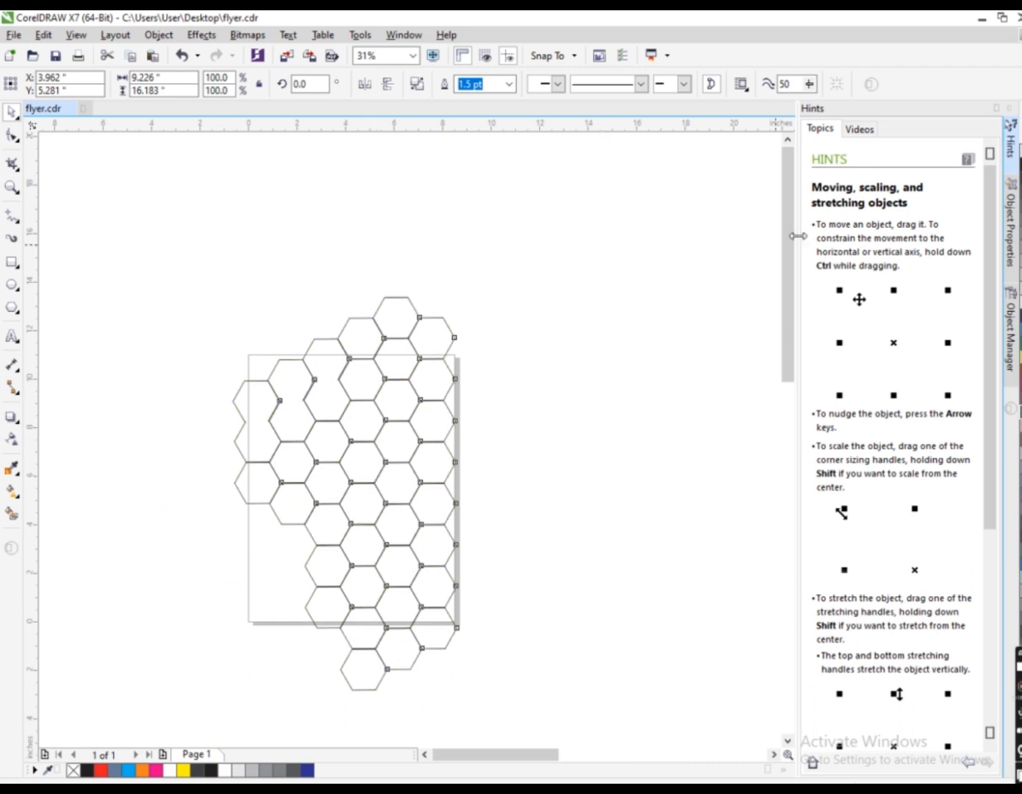
left_click(416, 84)
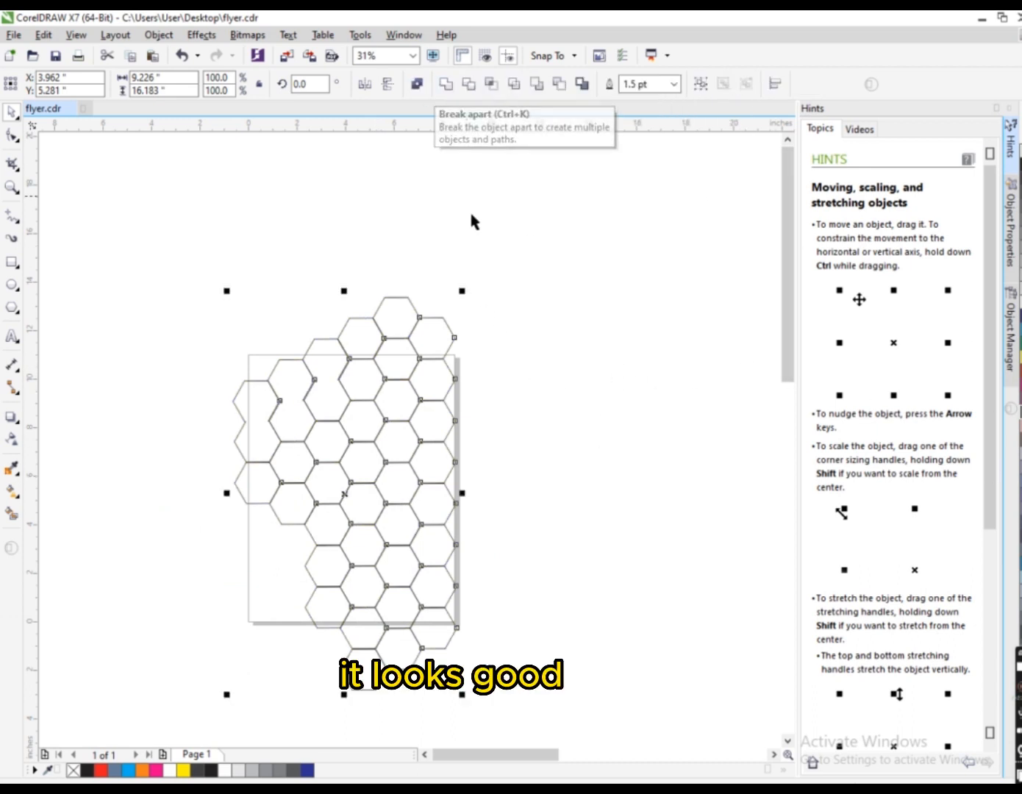
left_click(470, 211)
scroll(413, 356, "up", 1)
left_click(386, 311)
scroll(385, 314, "up", 1)
scroll(386, 315, "down", 3)
Step: Select all the honeycomb shapes and create a single boundary outline around them
left_click_drag(502, 246, 297, 541)
left_click(582, 83)
left_click(479, 224)
scroll(397, 329, "up", 1)
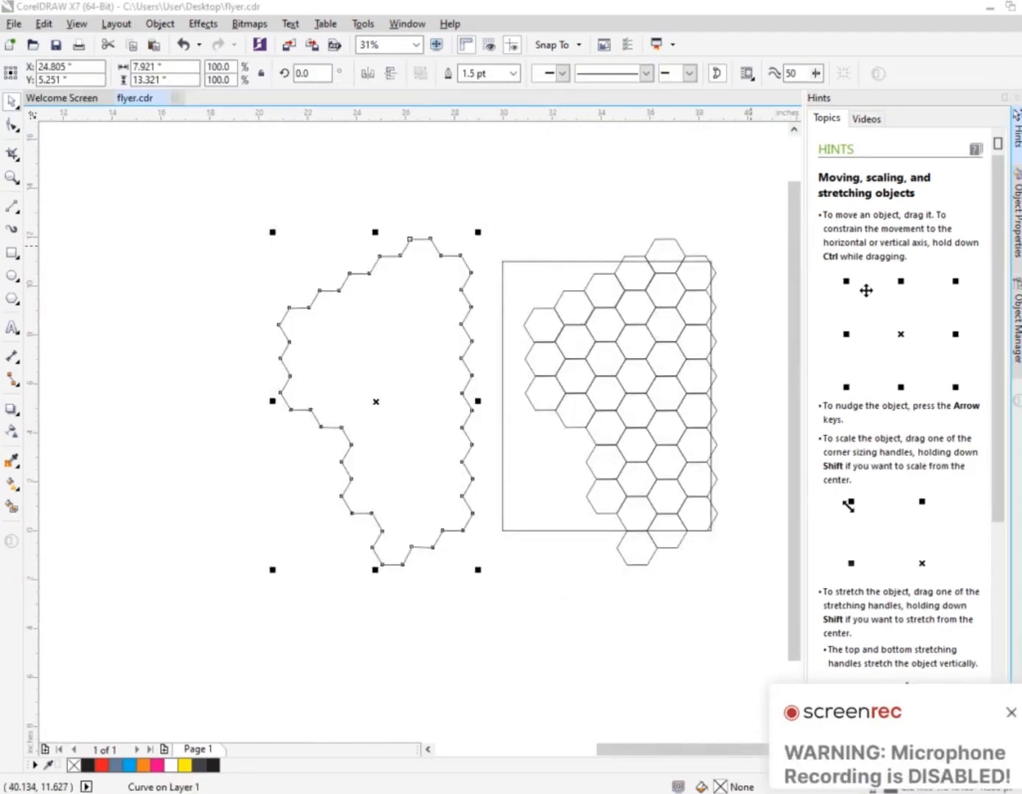
Step: Fill the honeycomb outline with black and move the man's photo over it, to about X 25.566, Y 4.182 inches
left_click(86, 765)
scroll(298, 302, "down", 2)
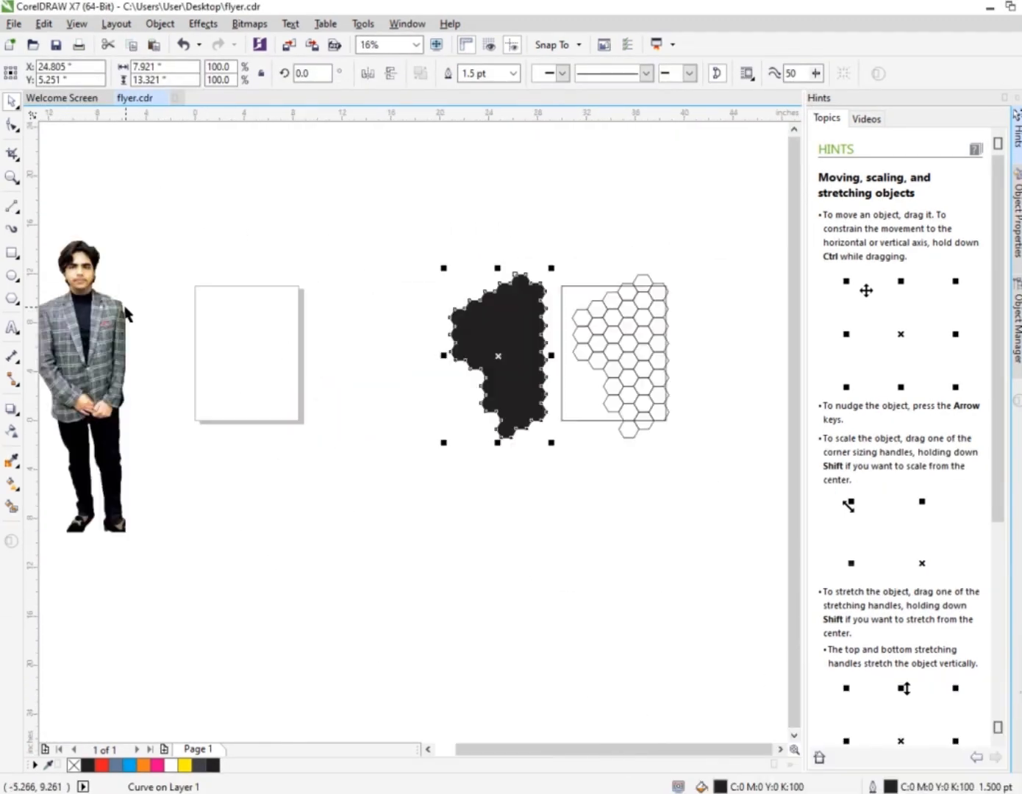
left_click_drag(108, 342, 399, 305)
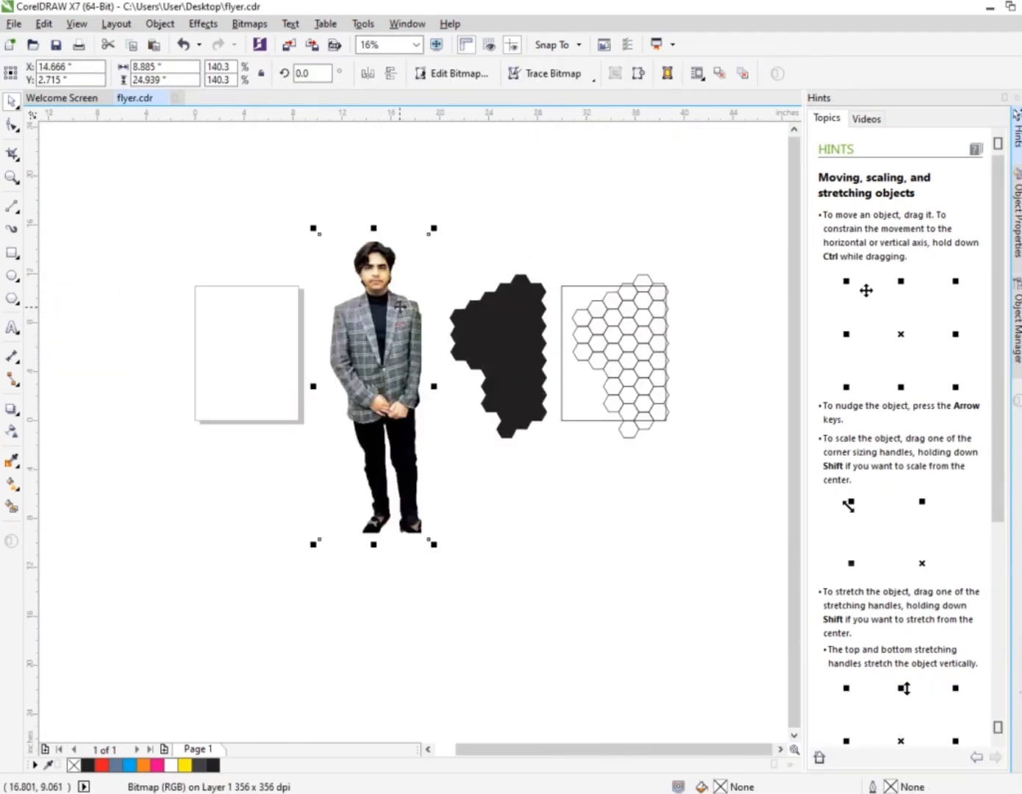
scroll(399, 305, "up", 1)
left_click_drag(308, 383, 573, 347)
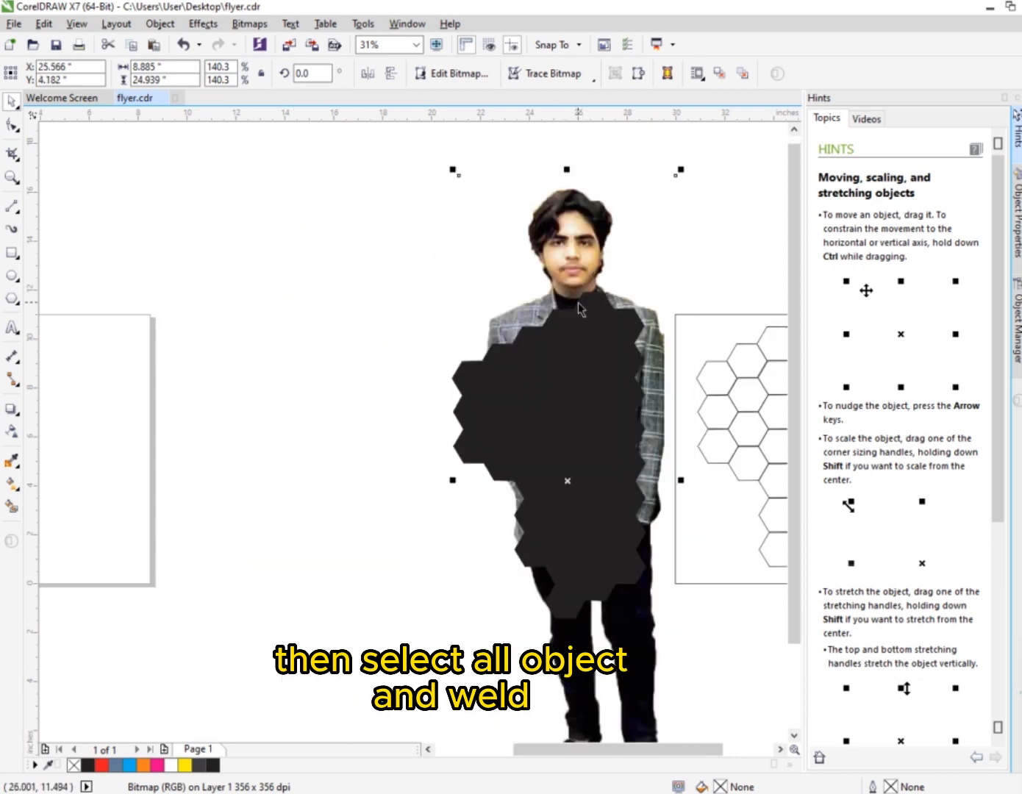
Step: PowerClip the man's photo inside the black honeycomb silhouette
left_click(563, 370)
key("Tab")
right_click(575, 247)
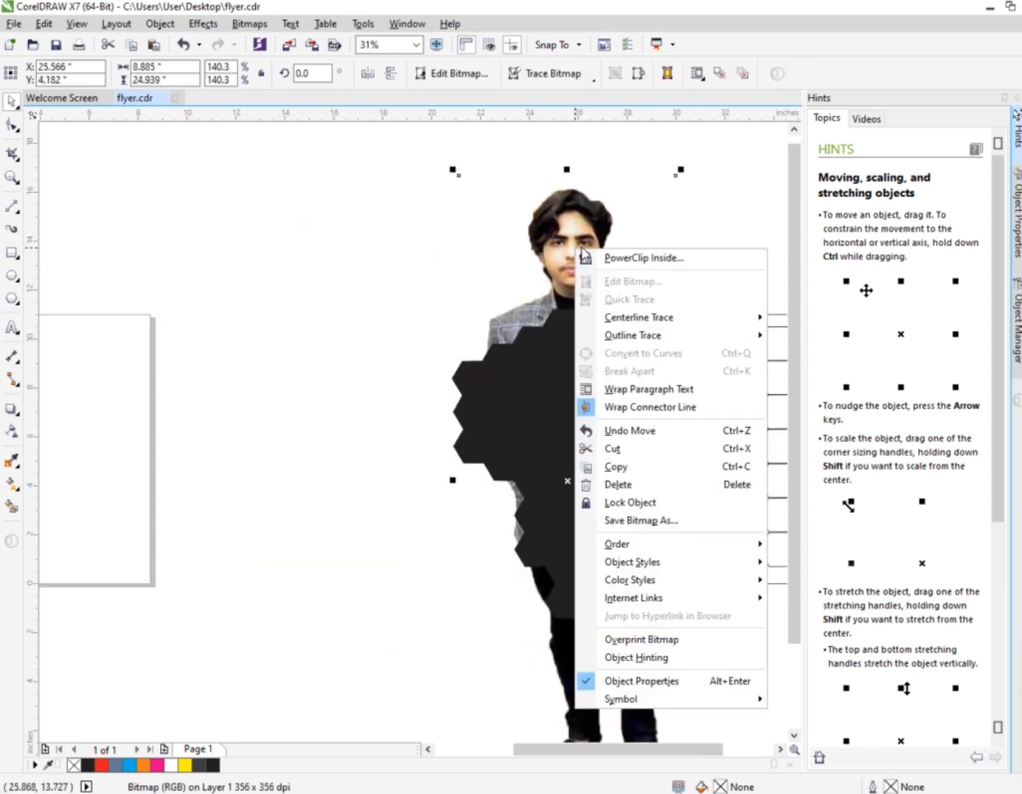
left_click(618, 258)
left_click(555, 380)
Step: Reposition the clipped photo to about X 26.333, Y -0.585 inches so the head and torso sit inside the silhouette
left_click(558, 388, "ctrl")
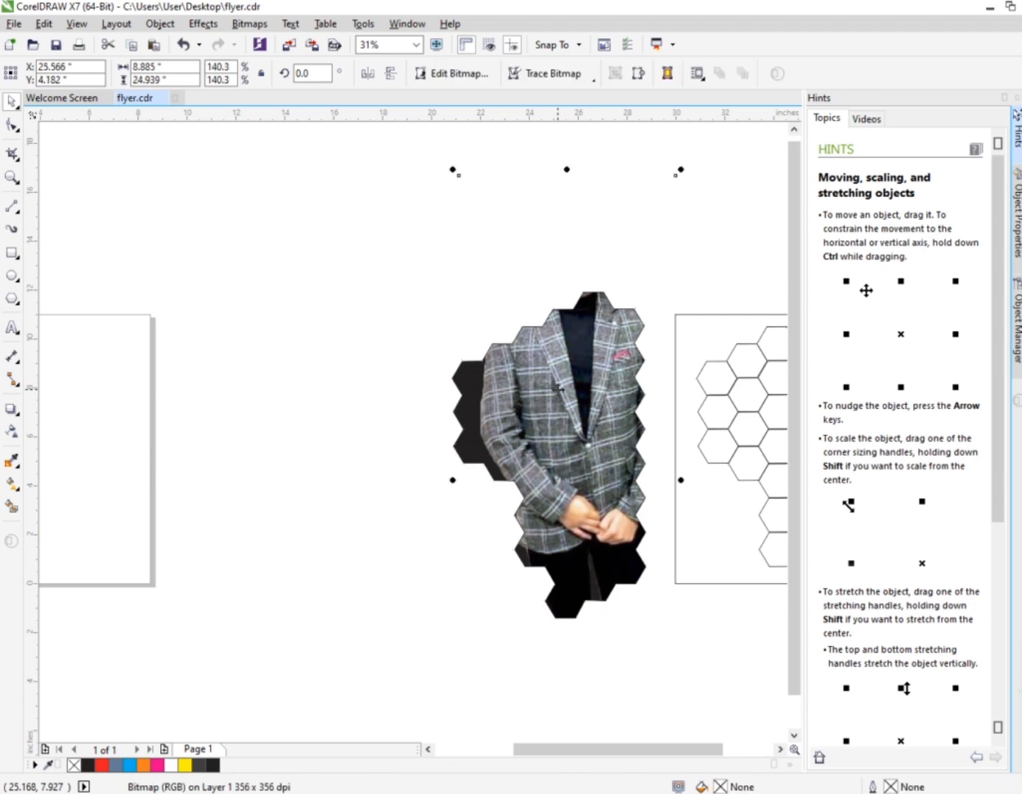
left_click_drag(558, 387, 592, 462)
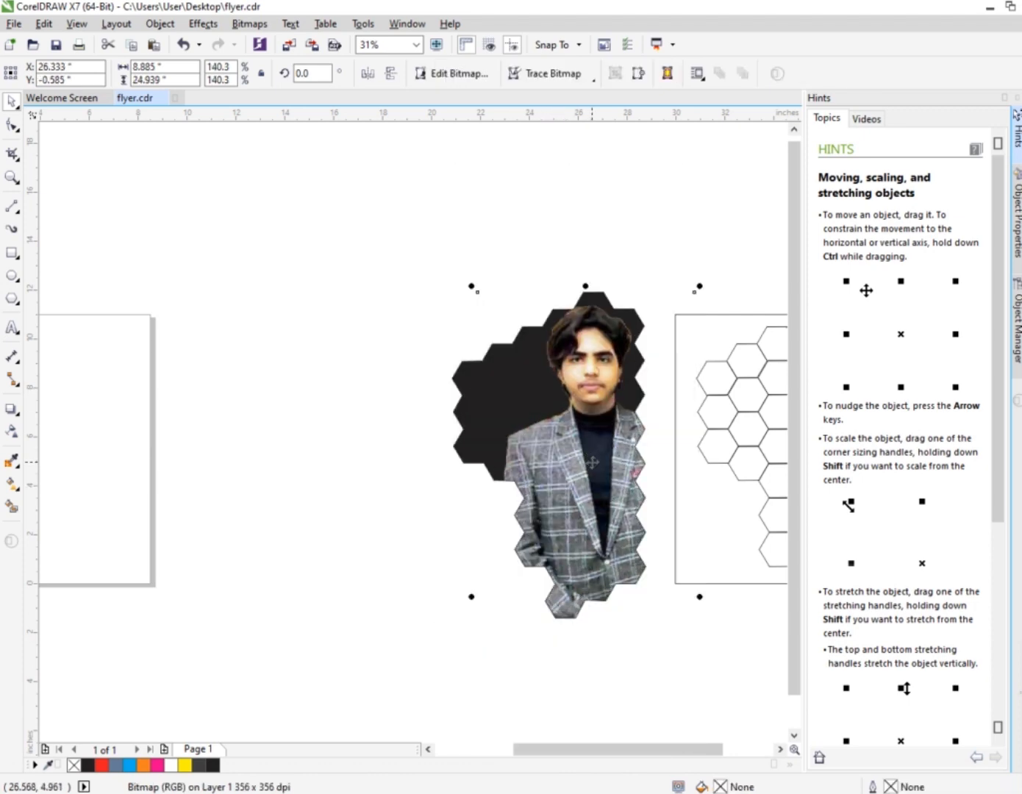
left_click(520, 454)
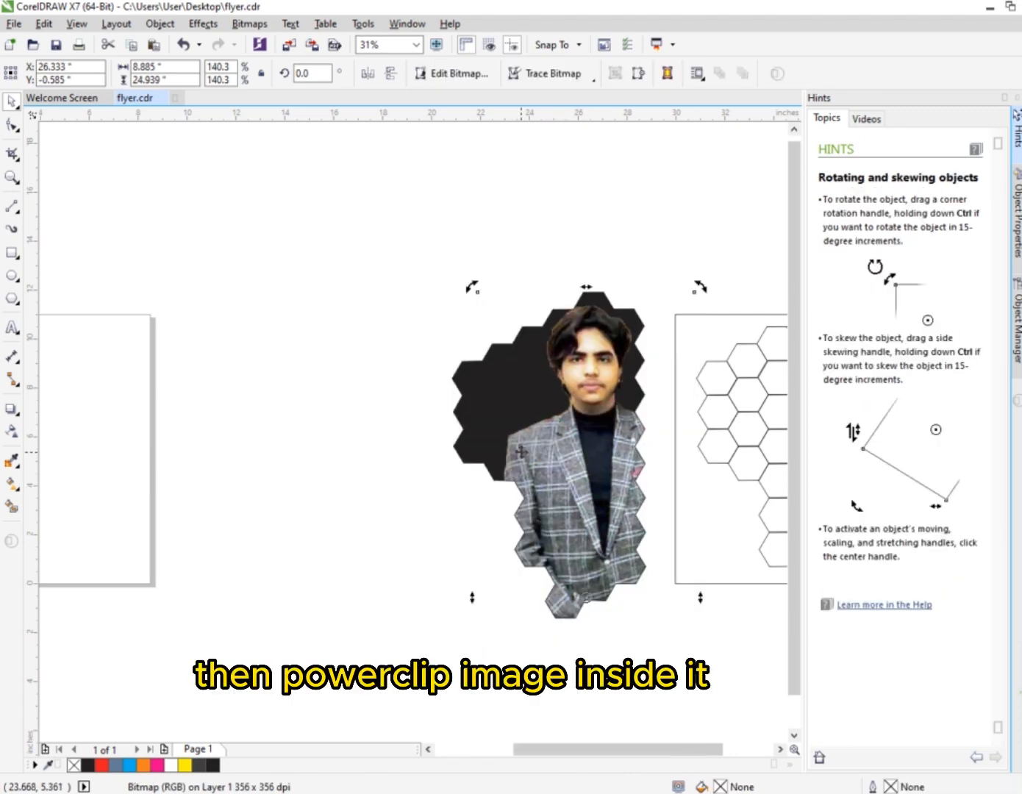
left_click(360, 216)
Step: Scale the clipped photo to about 141.8% and place it at about X 26.382, Y -0.447 inches
scroll(360, 241, "down", 1)
scroll(479, 250, "up", 2)
left_click(467, 446)
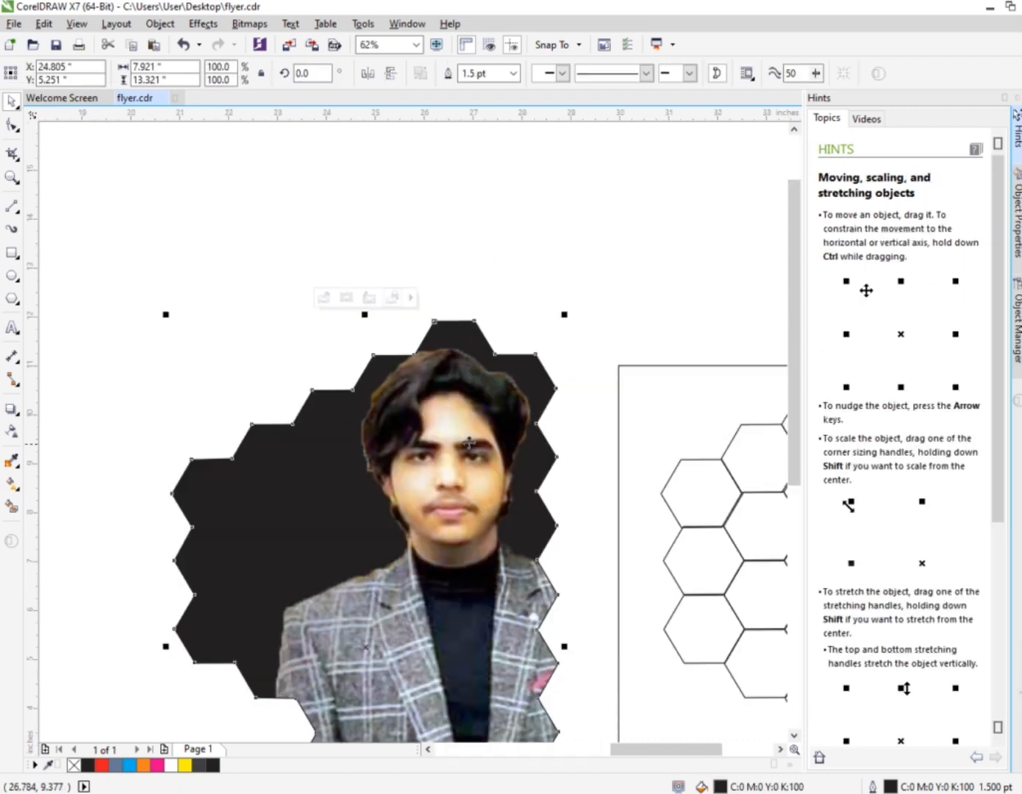
scroll(479, 405, "down", 1)
left_click_drag(524, 360, 587, 354)
key("ctrl+z")
left_click(486, 438, "ctrl")
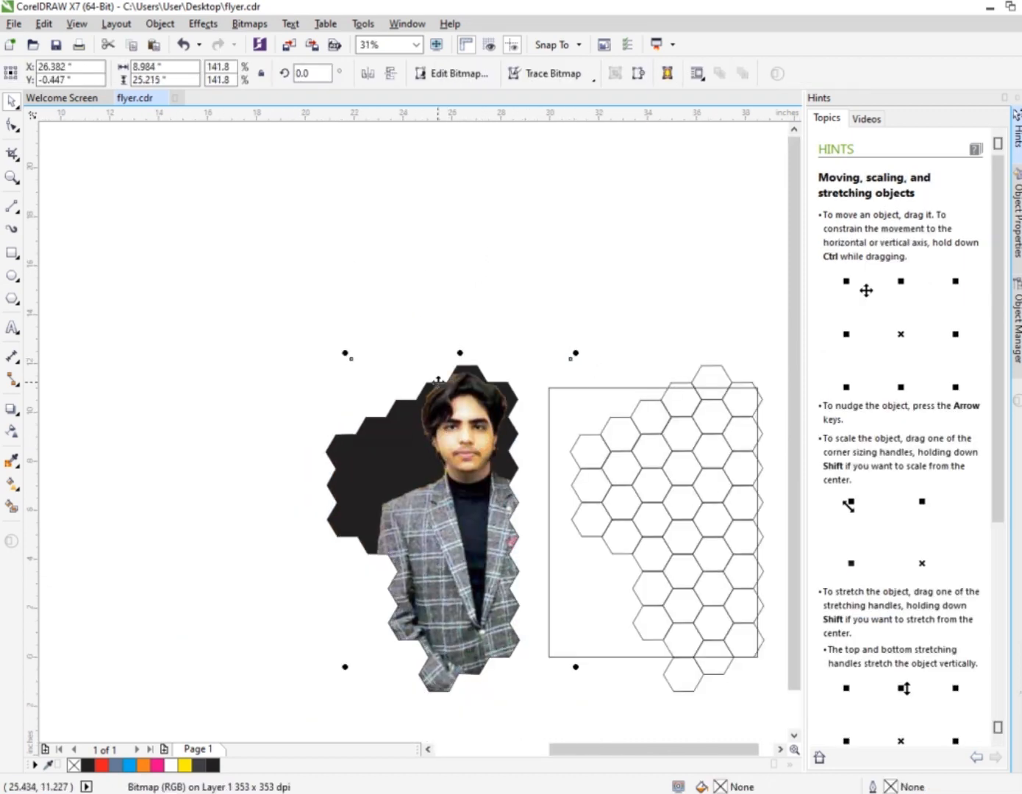
Step: Shift the clipped photo slightly down inside the honeycomb silhouette
scroll(460, 447, "up", 1)
double_click(460, 447)
left_click(13, 104)
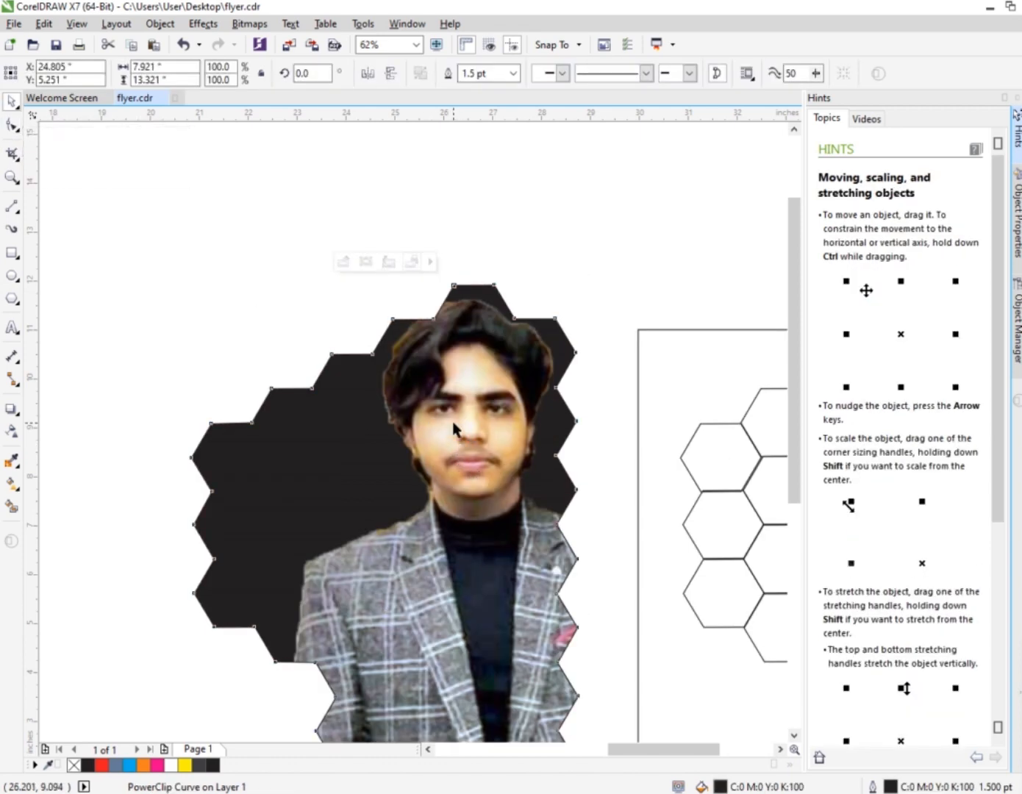
left_click(454, 423, "ctrl")
left_click_drag(454, 423, 452, 440)
scroll(436, 362, "down", 1)
left_click(405, 329)
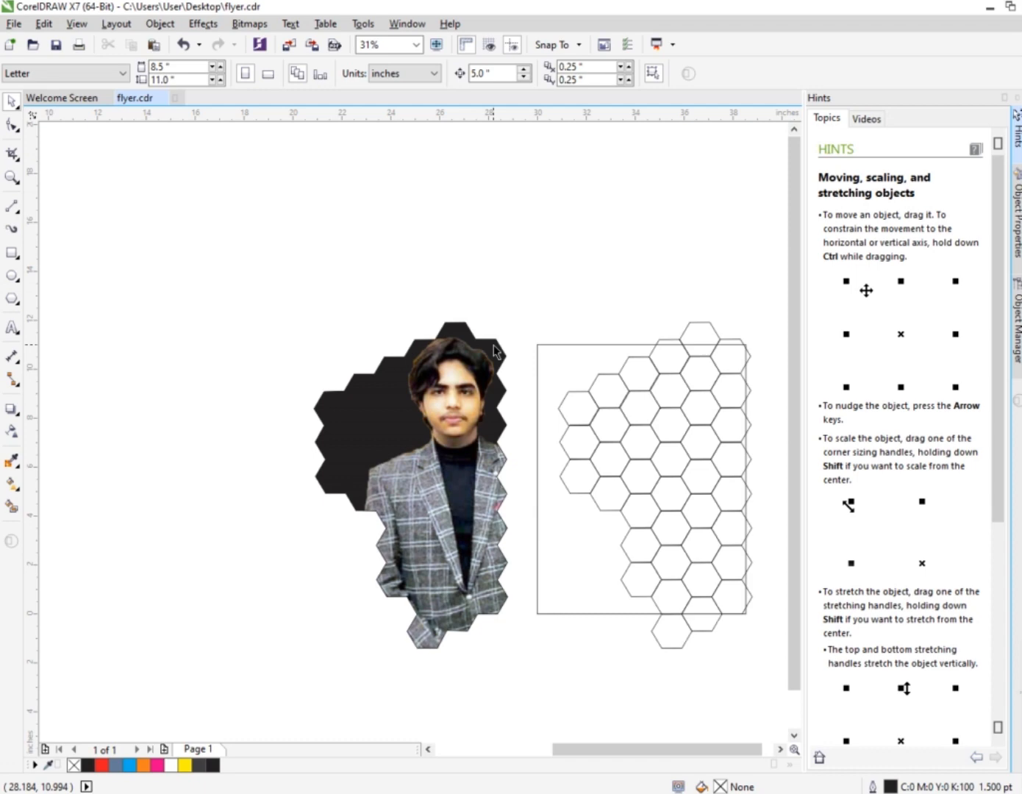
Step: Move the page-size rectangle 10 inches left around the portrait silhouette, to X 24.241 inches
left_click(616, 346)
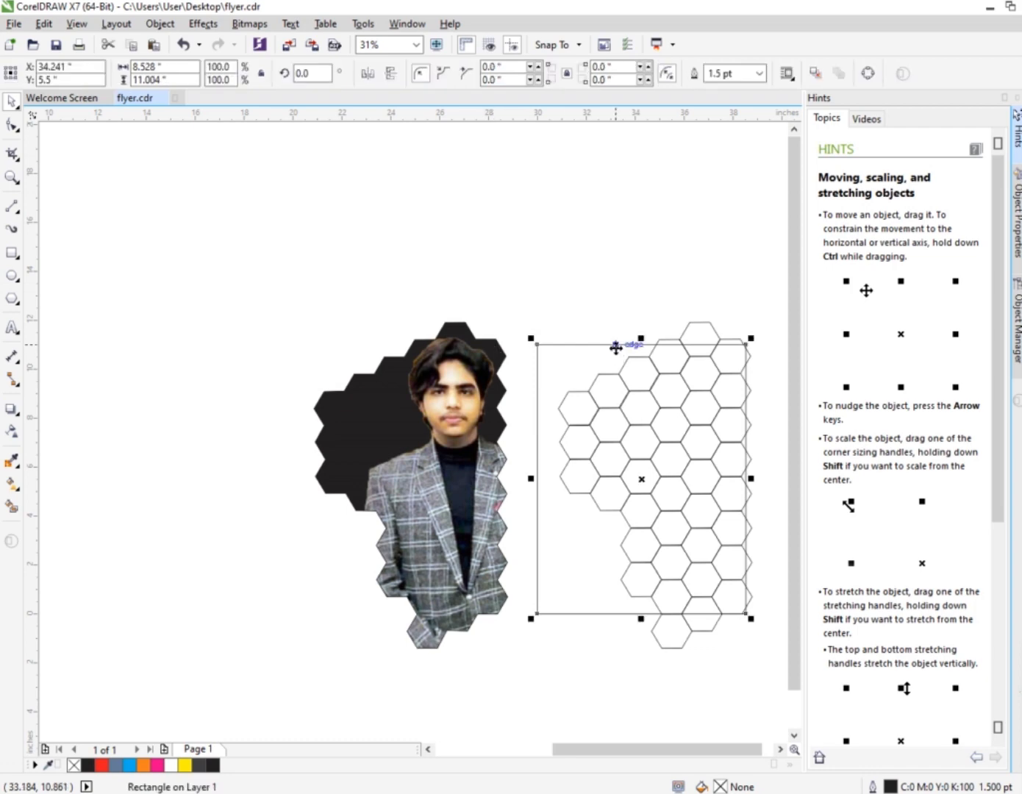
key("Left")
key("Left")
scroll(456, 344, "up", 1)
scroll(522, 337, "down", 2)
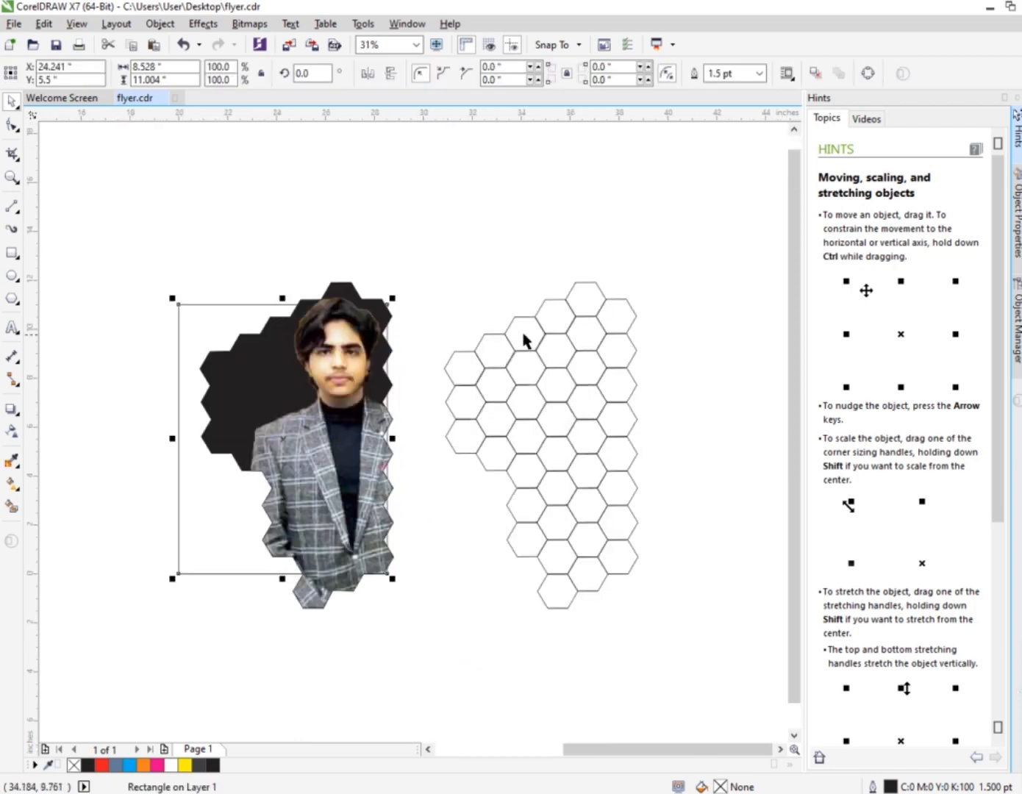
Step: Group the separate outlined hexagons and move the group 10 inches left onto the portrait, to X 24.805 inches
left_click_drag(462, 298, 630, 516)
left_click(706, 73)
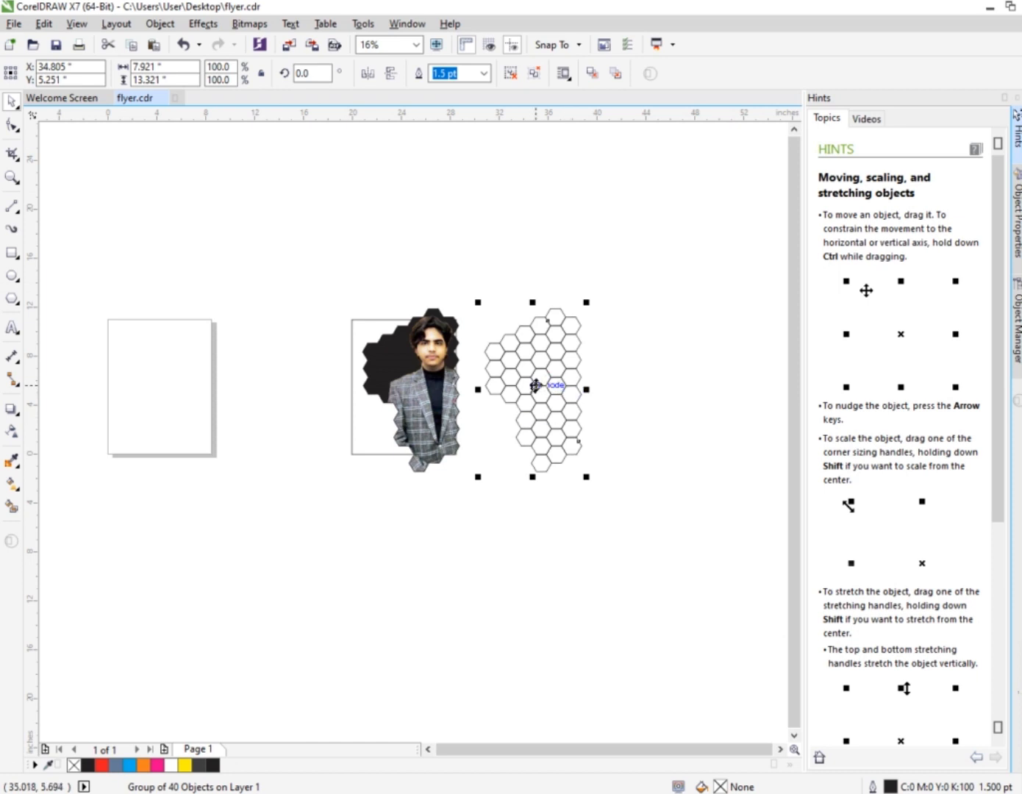
key("Left")
key("Left")
scroll(423, 336, "up", 2)
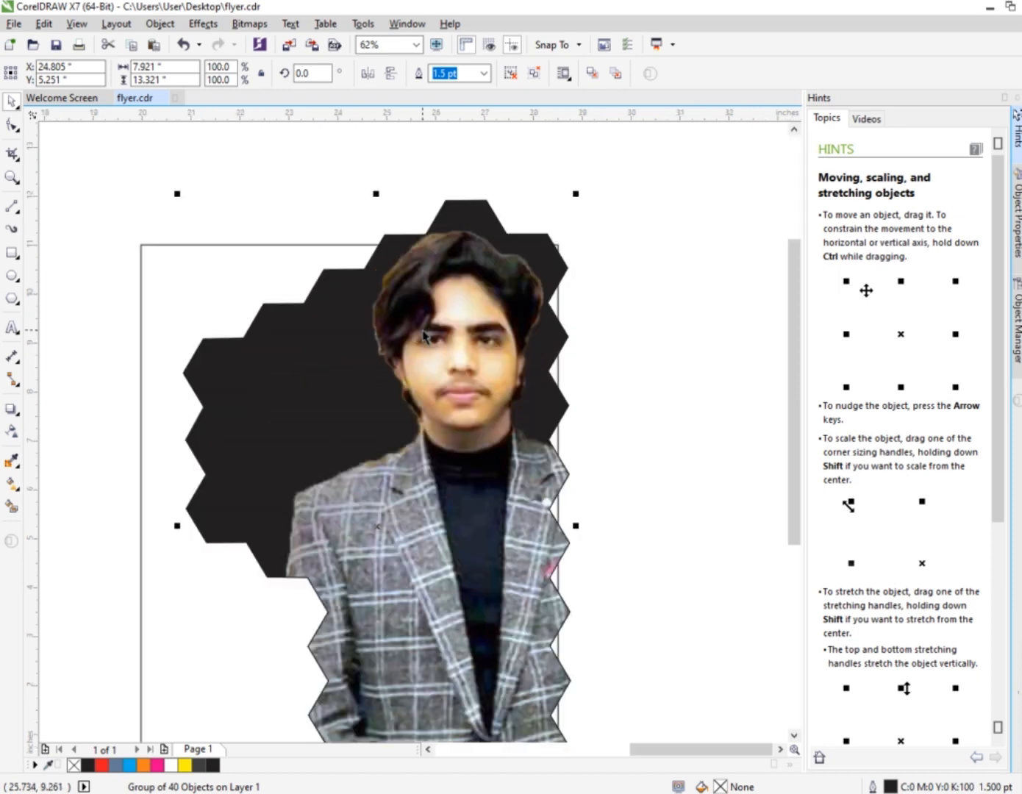
Step: Give the hexagon group a white outline, leaving it without a fill
left_click(1020, 300)
key("ctrl+z")
right_click(1020, 300)
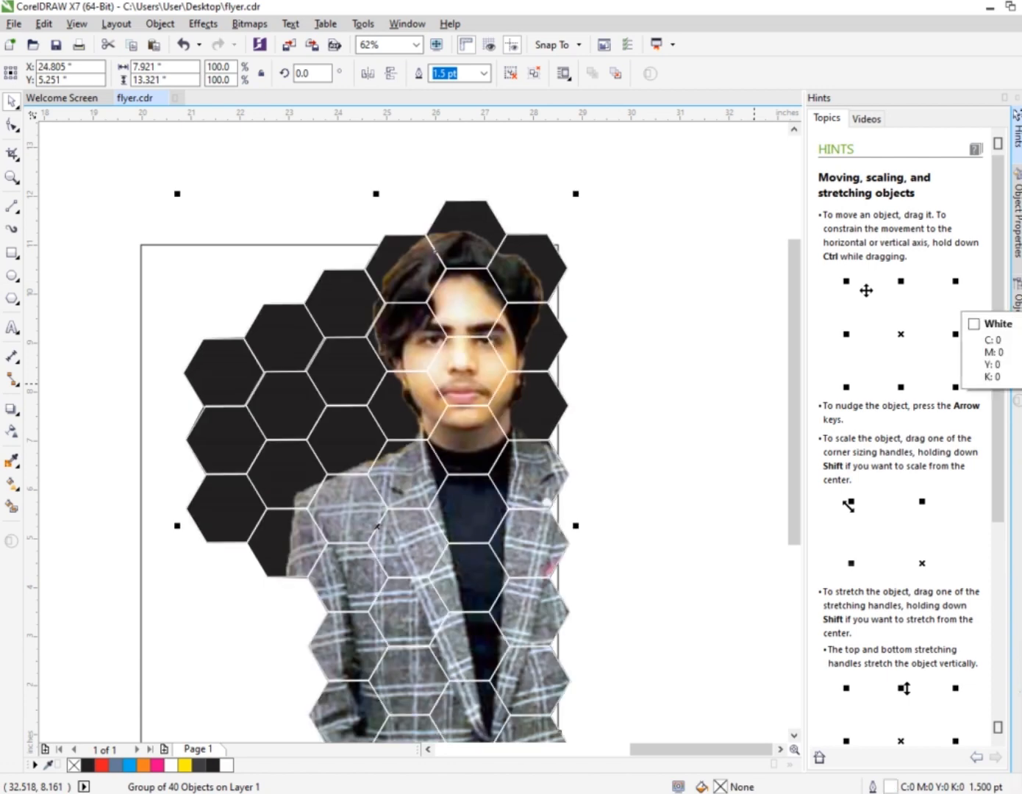
scroll(413, 316, "down", 2)
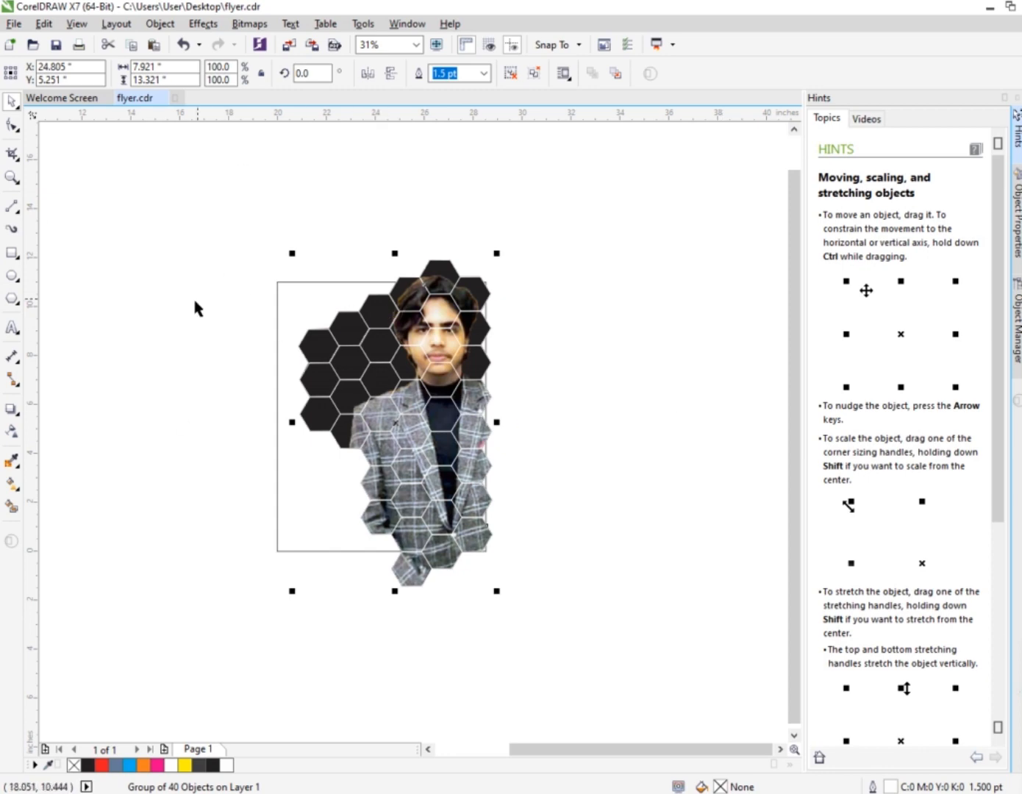
Step: Paste a spare copy of the outlined hexagon group to the right of the portrait
left_click(285, 283)
scroll(284, 283, "up", 1)
left_click(717, 272)
scroll(508, 286, "down", 1)
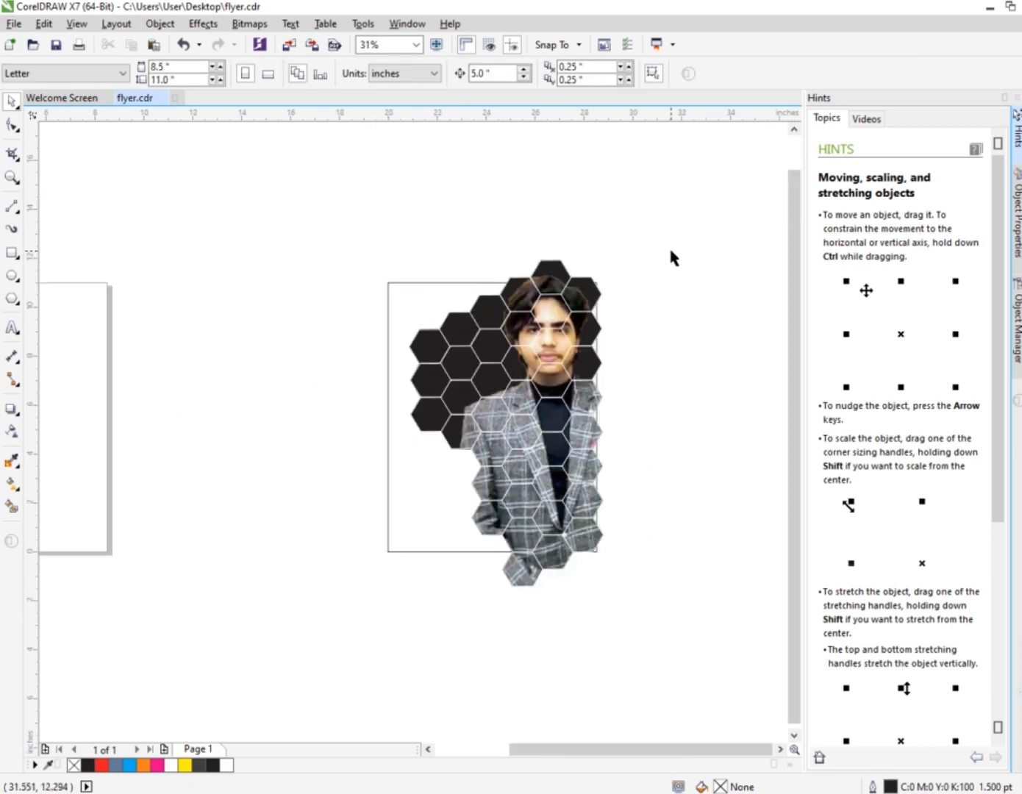
left_click_drag(670, 251, 394, 629)
scroll(130, 280, "down", 1)
scroll(284, 286, "up", 1)
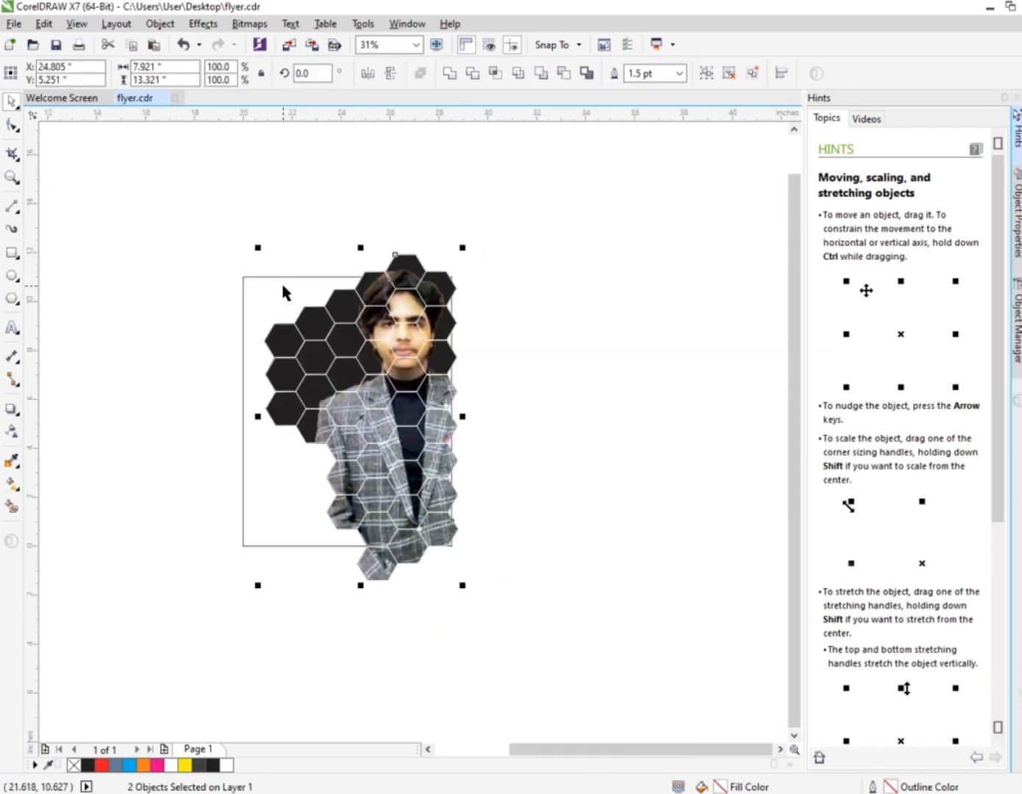
key("ctrl+v")
Step: Group the white hexagon grid with the clipped portrait silhouette
left_click_drag(507, 248, 263, 599)
key("ctrl+g")
scroll(267, 285, "up", 1)
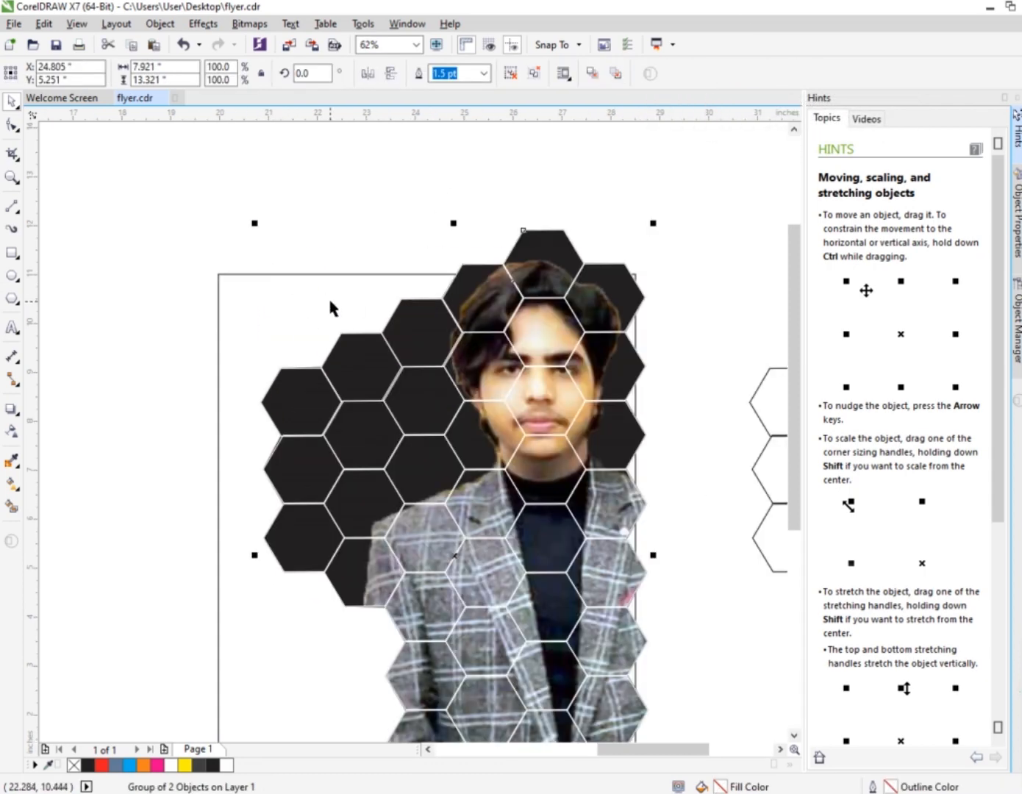
Step: PowerClip the grouped honeycomb portrait inside the page-size rectangle
right_click(421, 326)
left_click(450, 339)
left_click(433, 275)
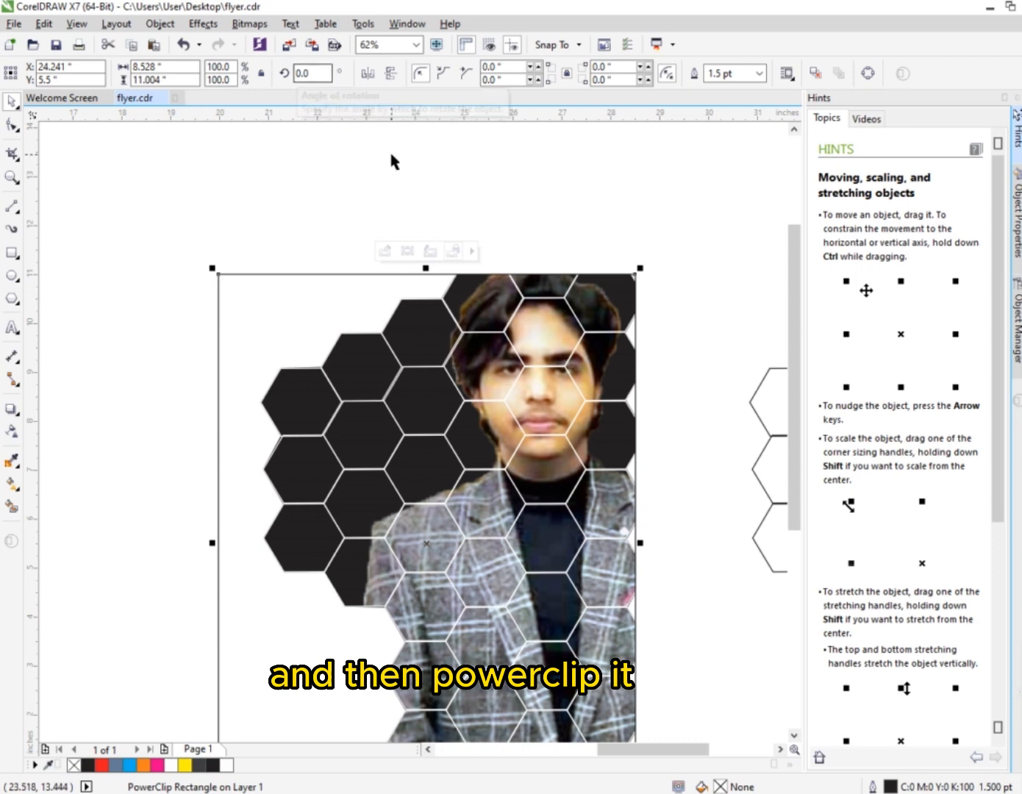
Step: Widen the clipped honeycomb portrait to about 8.233 inches and place it at about X 24.985, Y 5.22 inches
left_click(583, 307)
left_click_drag(582, 307, 536, 372)
scroll(607, 441, "up", 1)
left_click_drag(588, 468, 601, 467)
scroll(524, 436, "down", 1)
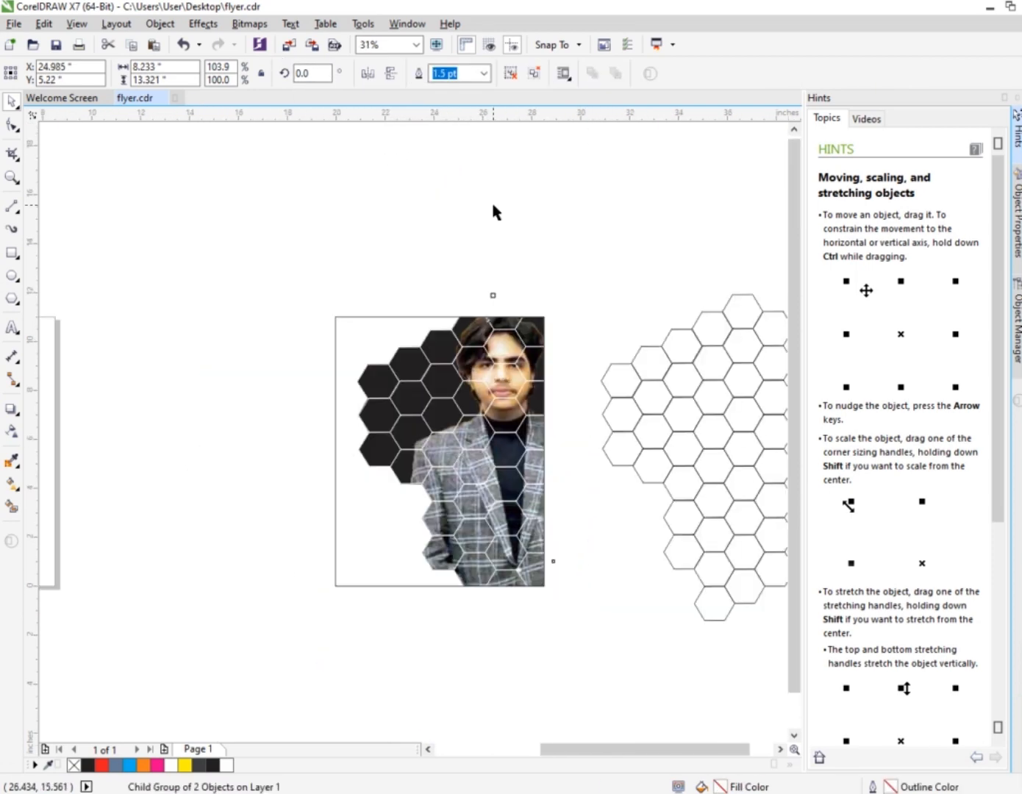
left_click(491, 212)
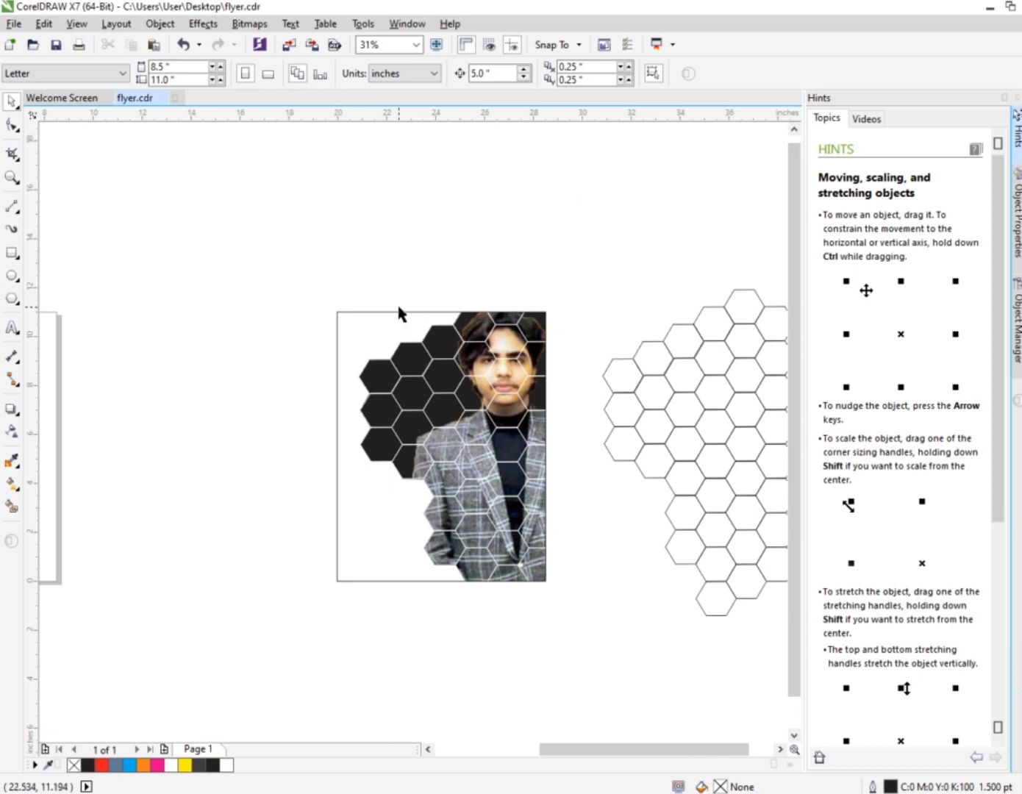
Step: Open the rectangle's PowerClip contents for editing and ungroup the portrait group and its white hexagon grid into individual hexagons
scroll(452, 368, "up", 1)
left_click(433, 371)
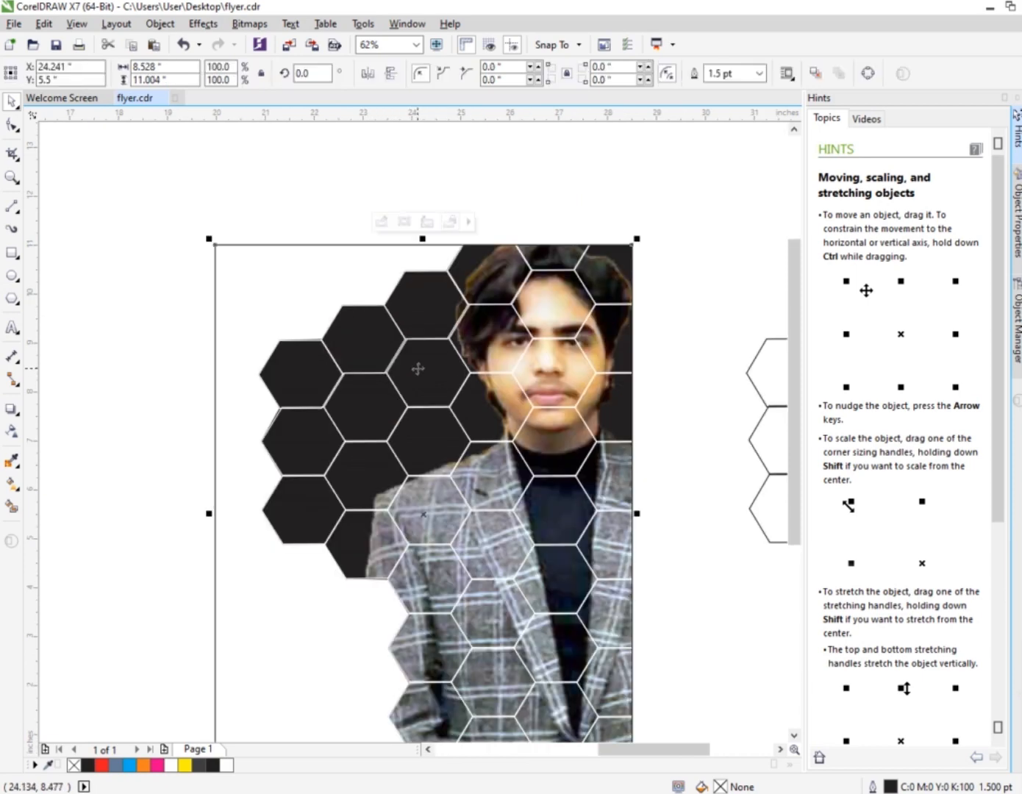
left_click(381, 222)
left_click(432, 366)
left_click(512, 73)
left_click(370, 323)
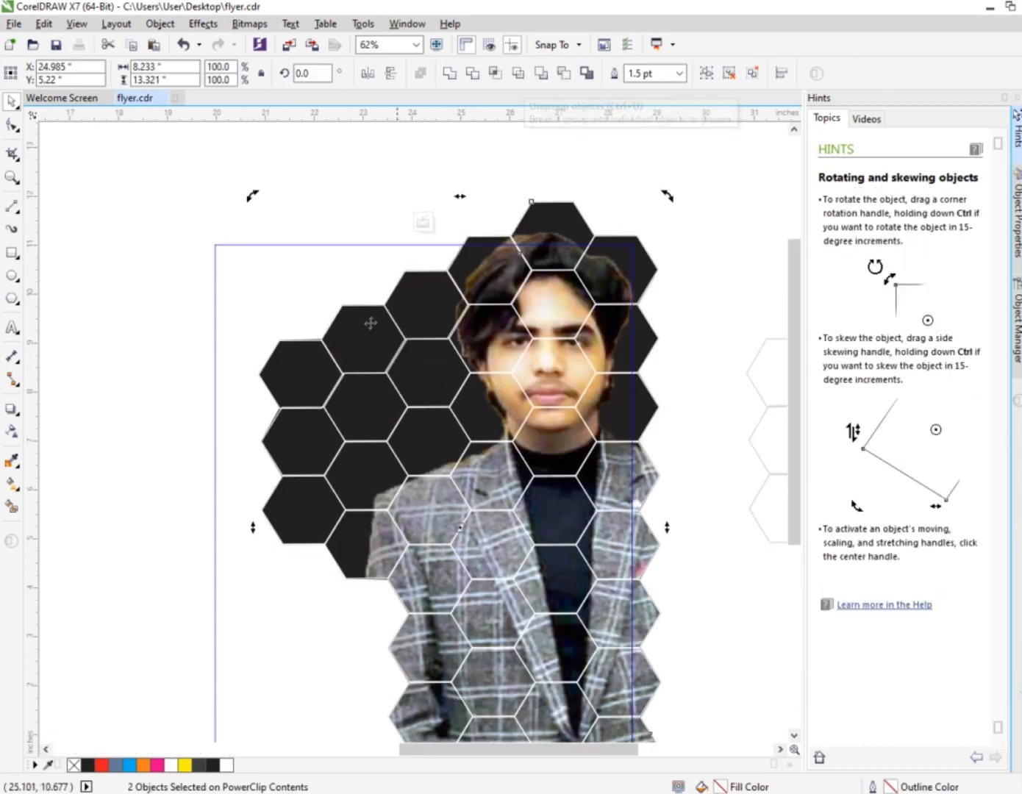
left_click(477, 258)
scroll(491, 199, "down", 1)
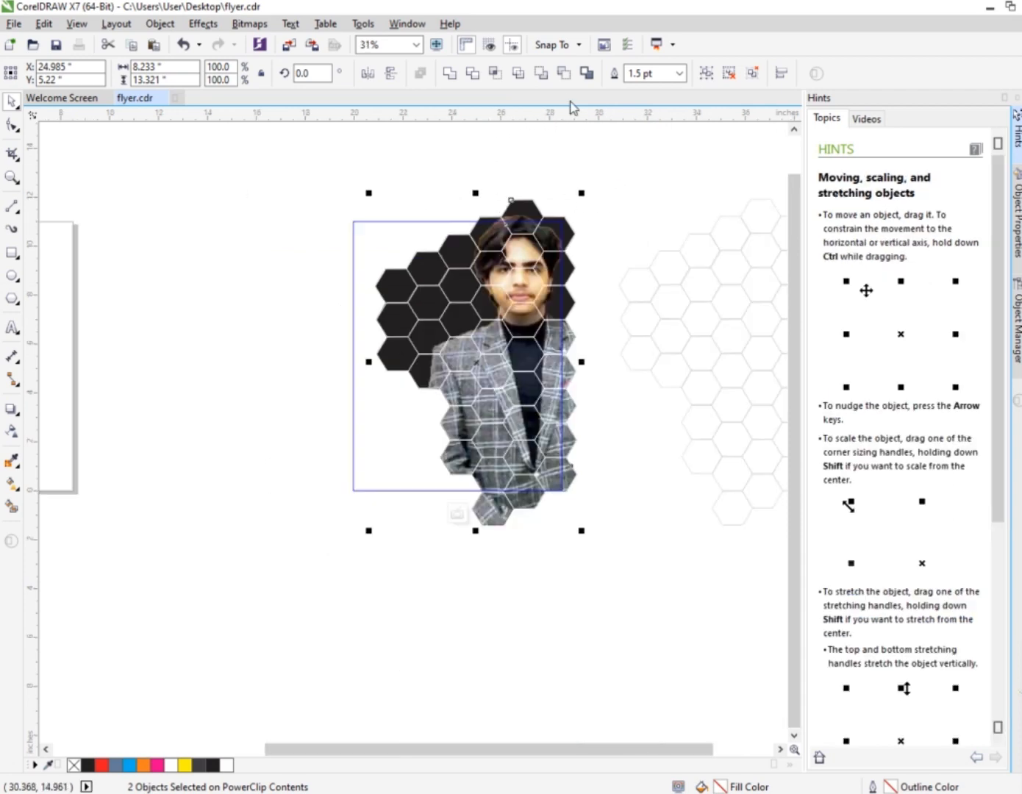
left_click(728, 72)
Step: Fill the hexagon in the upper-right corner beside the man's hair with orange
scroll(547, 196, "up", 1)
left_click(547, 197)
left_click(477, 237)
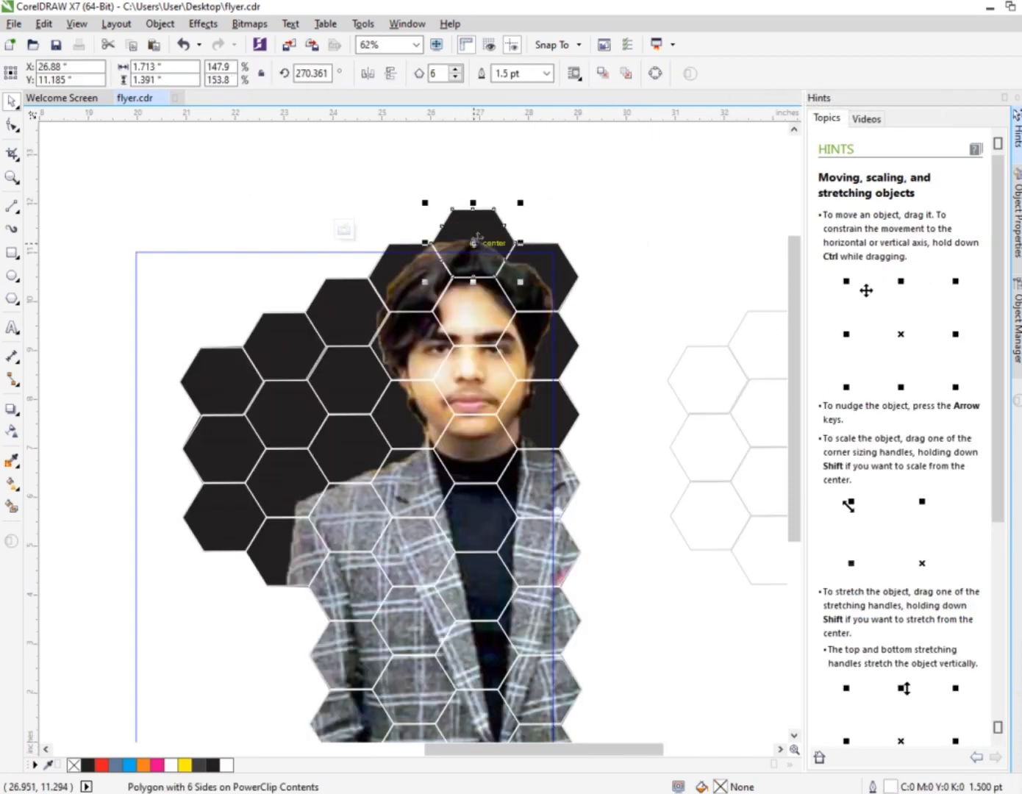
scroll(478, 237, "up", 1)
left_click(524, 279)
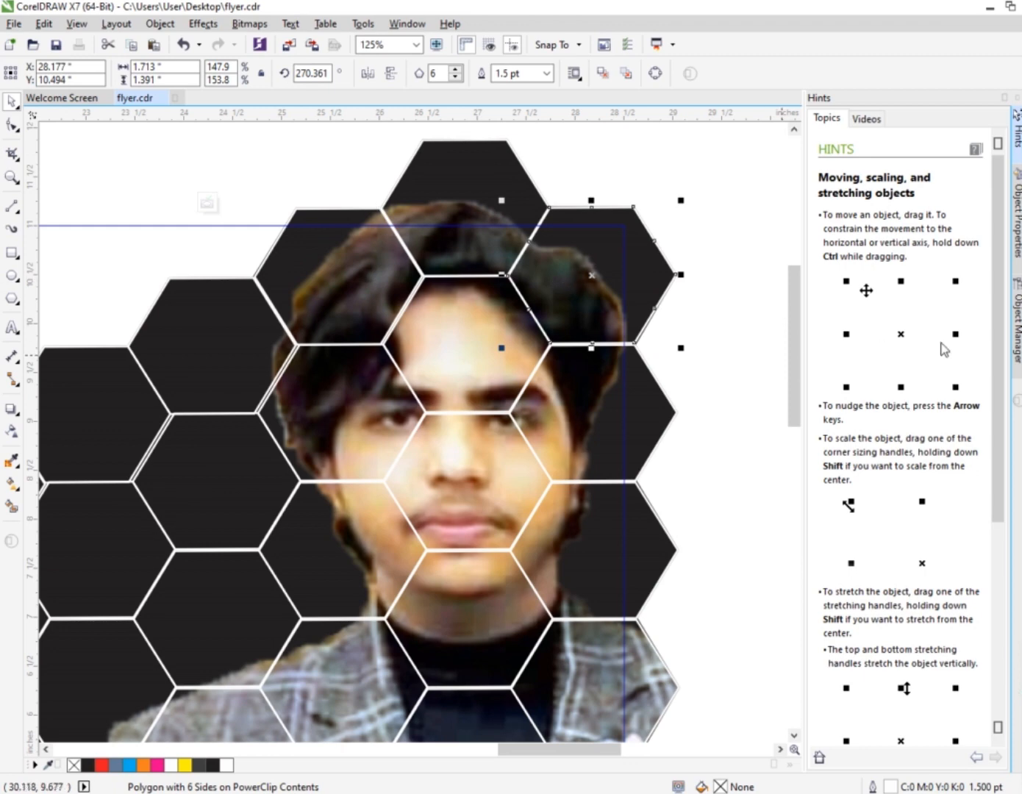
left_click(1020, 573)
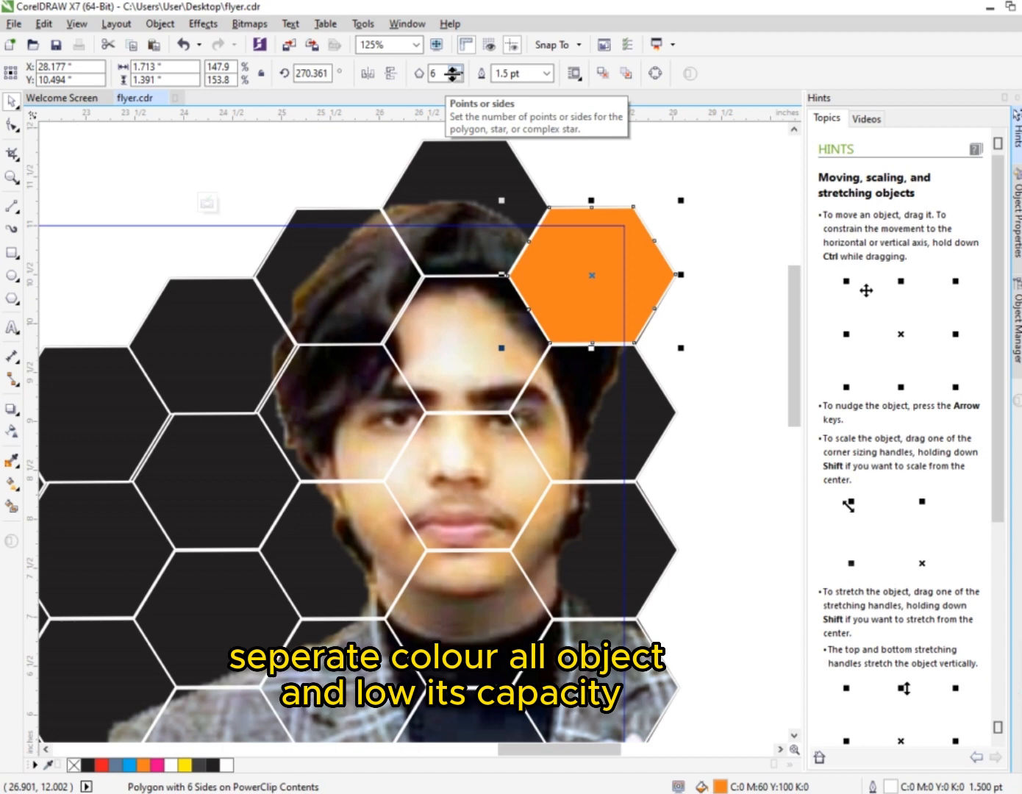
Step: Fill the top hexagon of the fourth column from the right and two stacked hexagons over the man's lower sleeve with orange
left_click(219, 320)
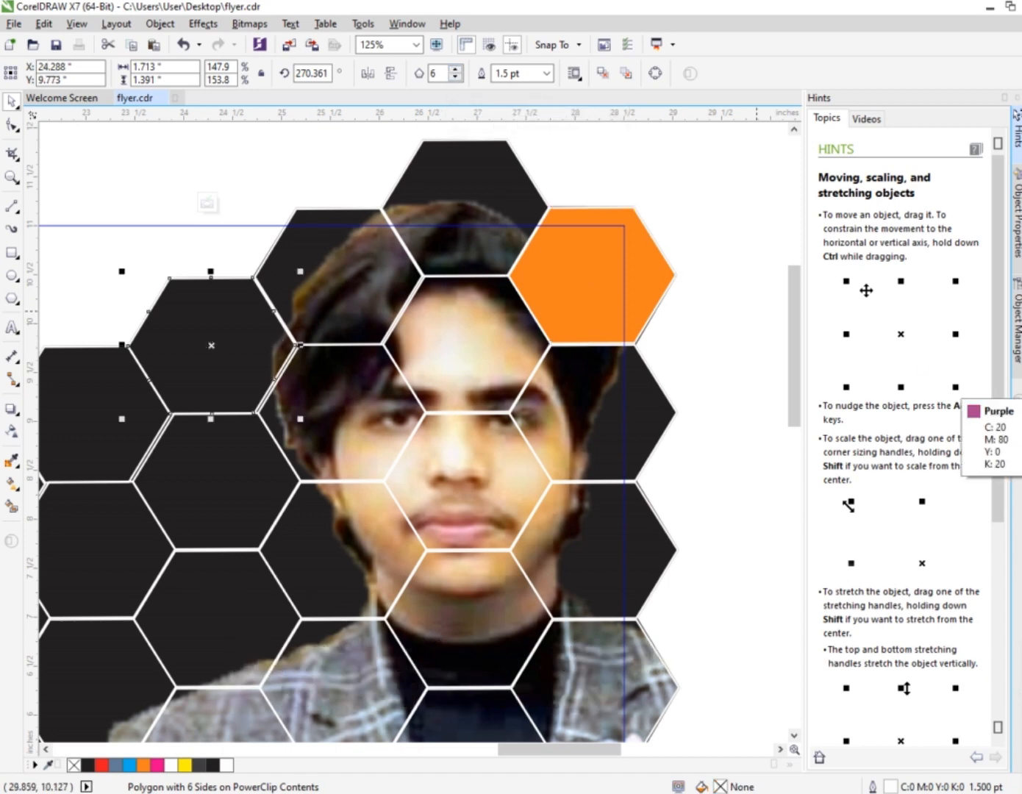
left_click(1019, 401)
scroll(271, 294, "down", 2)
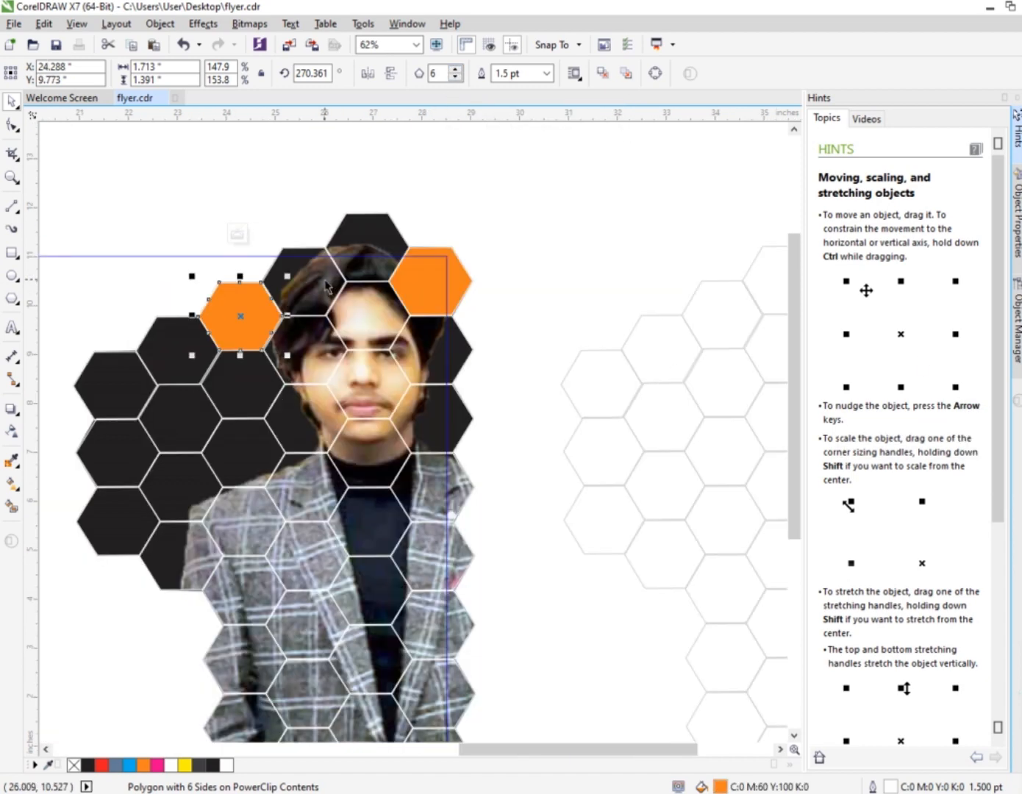
left_click(236, 711)
left_click(239, 647, "shift")
left_click(1020, 401)
scroll(391, 399, "down", 3)
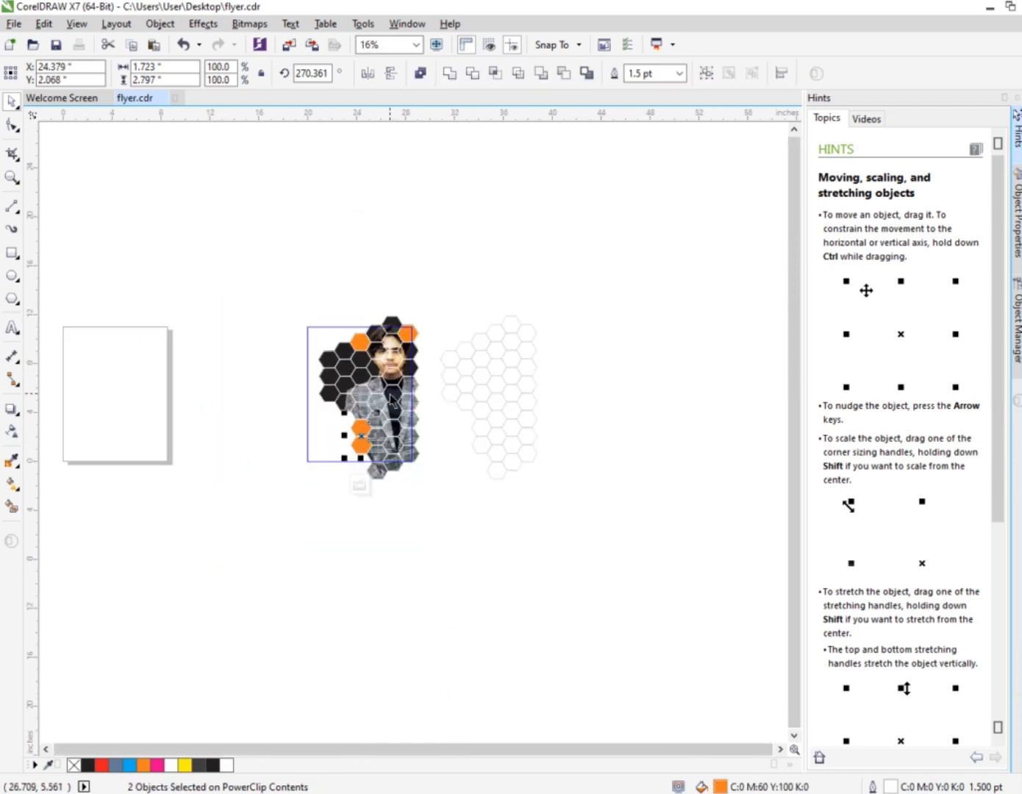
Step: Fill the rightmost-column hexagons at the collar and mid-jacket, and the dark hexagon beside the man's sleeve-side shoulder, with orange
scroll(391, 395, "up", 2)
scroll(374, 234, "down", 1)
scroll(394, 194, "up", 1)
left_click(452, 414)
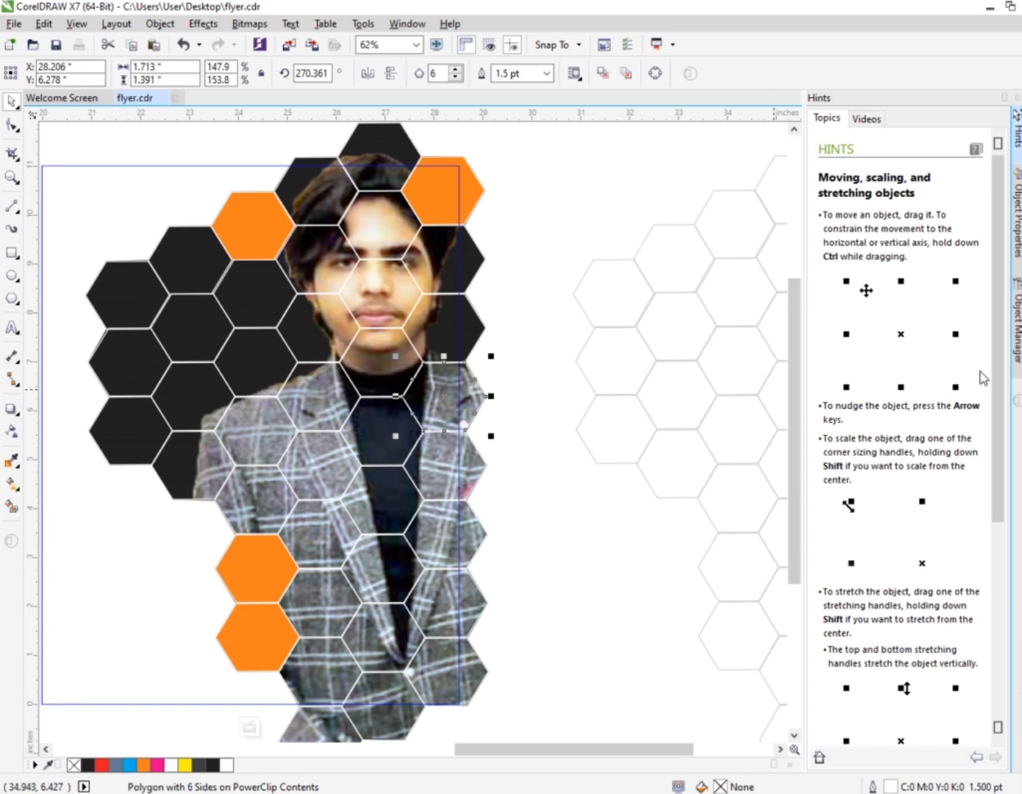
left_click(1019, 404)
left_click(461, 559)
left_click(1018, 405)
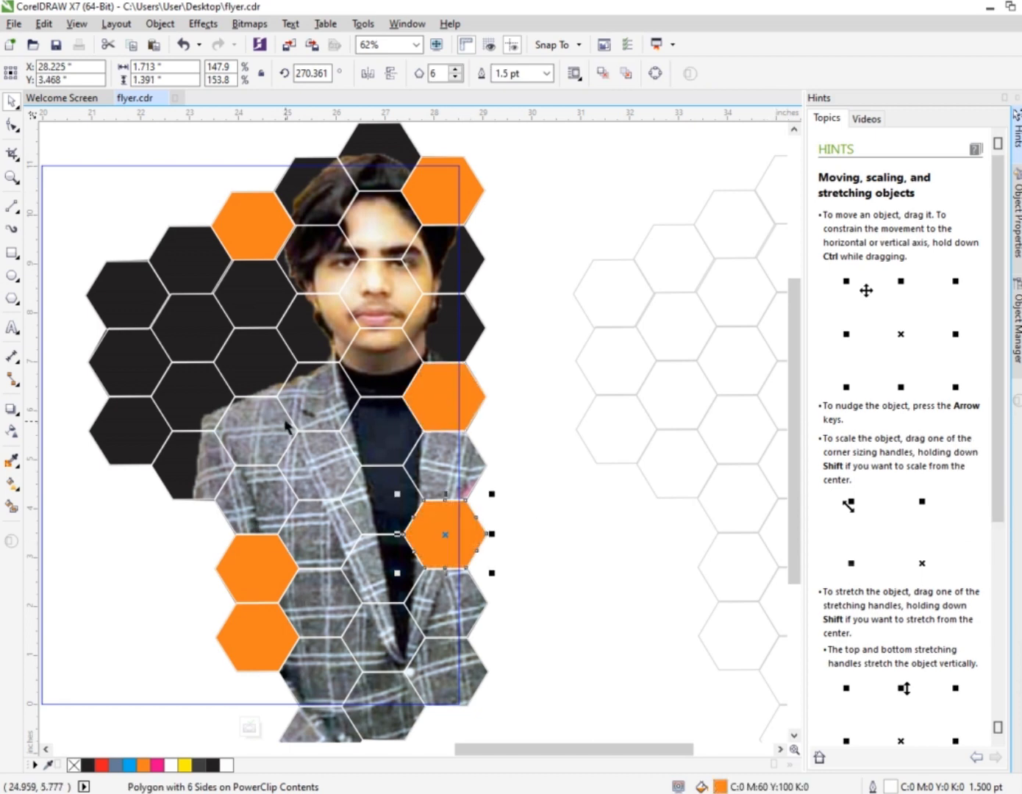
left_click(202, 431)
left_click(1019, 404)
left_click(552, 187)
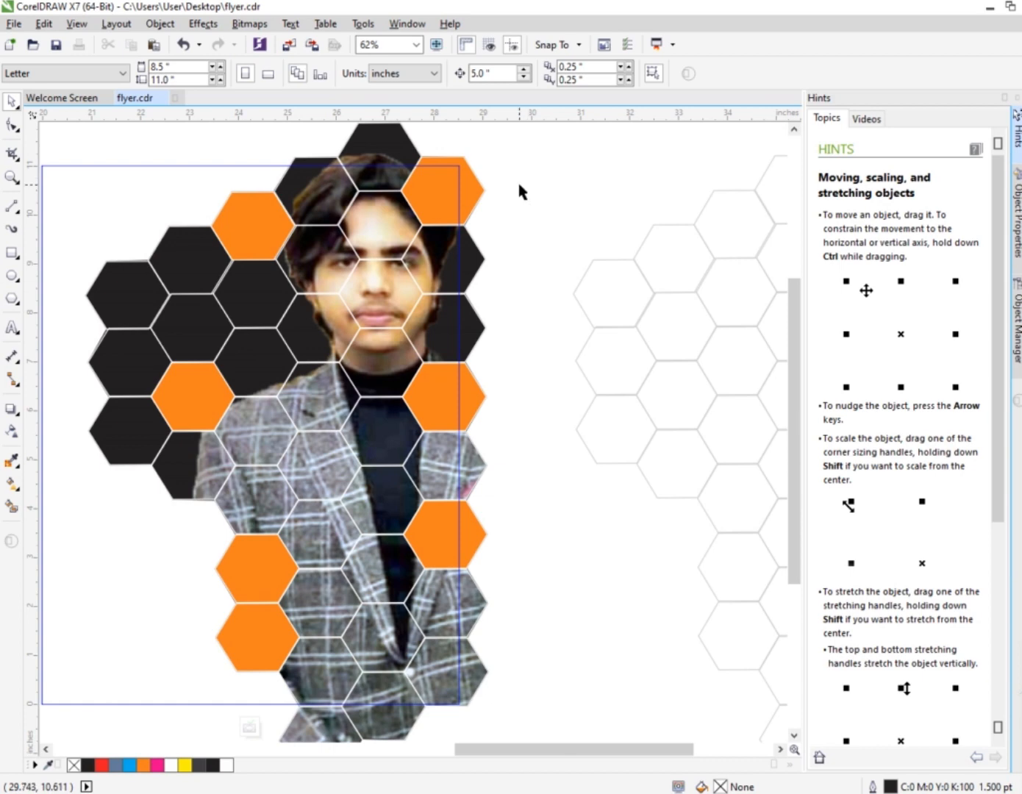
Step: Apply a uniform transparency of about 79% to the orange hexagon in the upper-right corner beside the man's hair
left_click(437, 180)
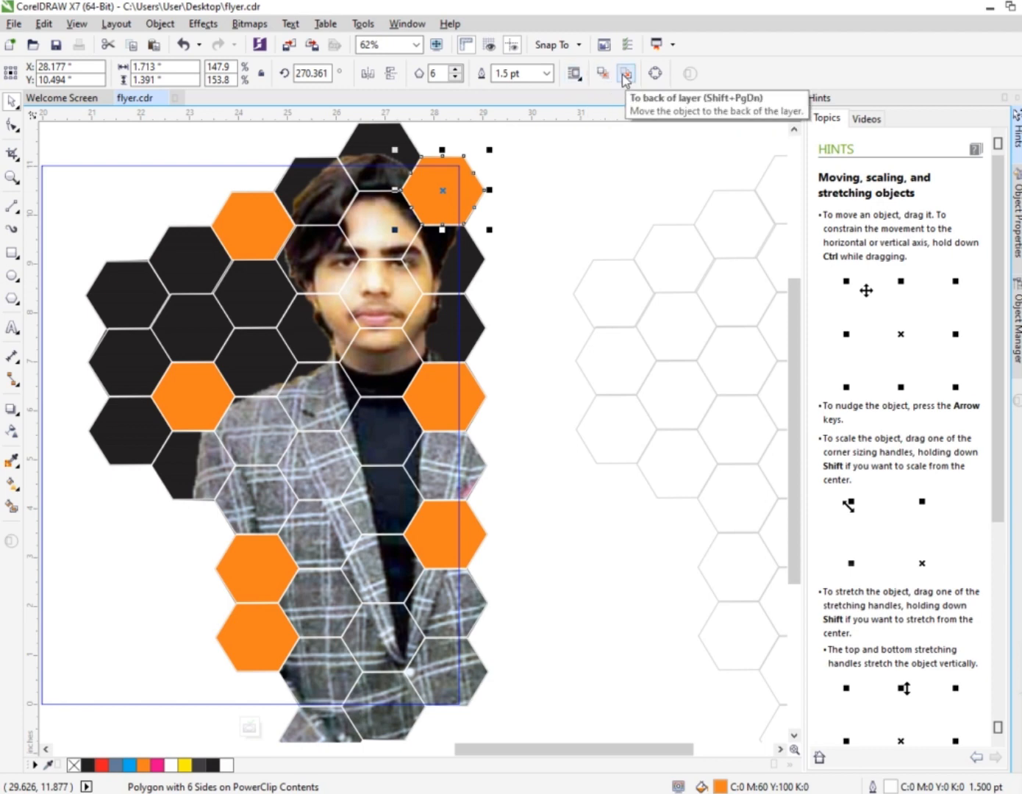
left_click(14, 485)
left_click(12, 432)
scroll(441, 163, "up", 2)
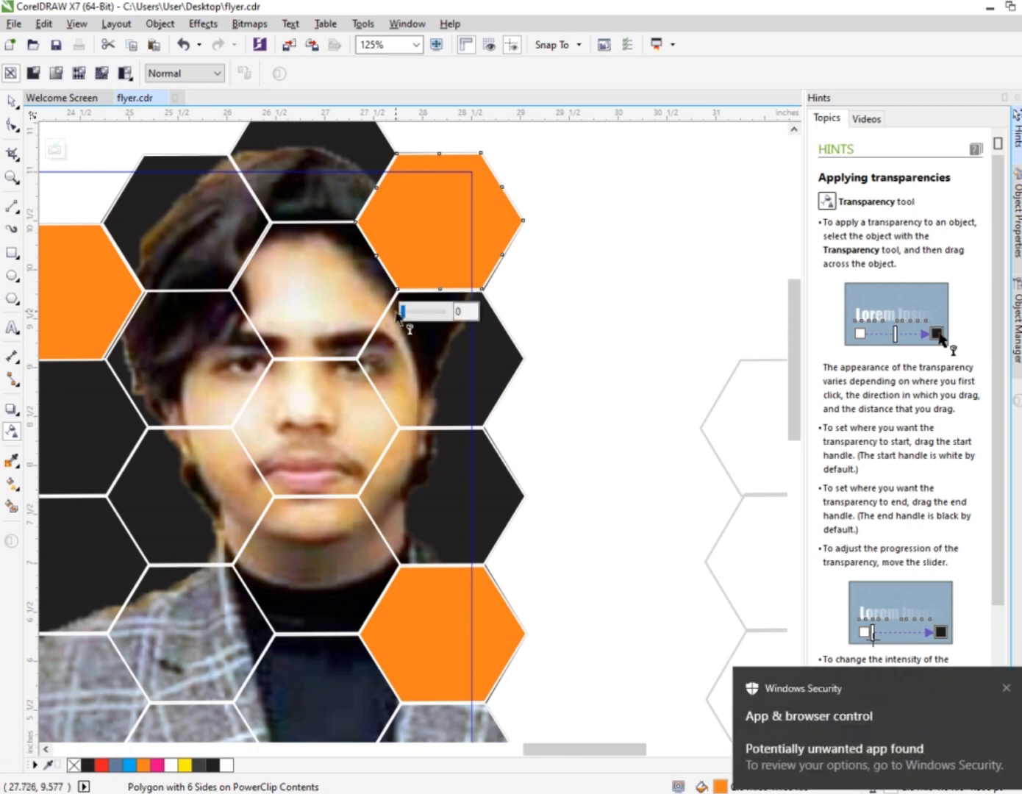
left_click_drag(399, 313, 443, 314)
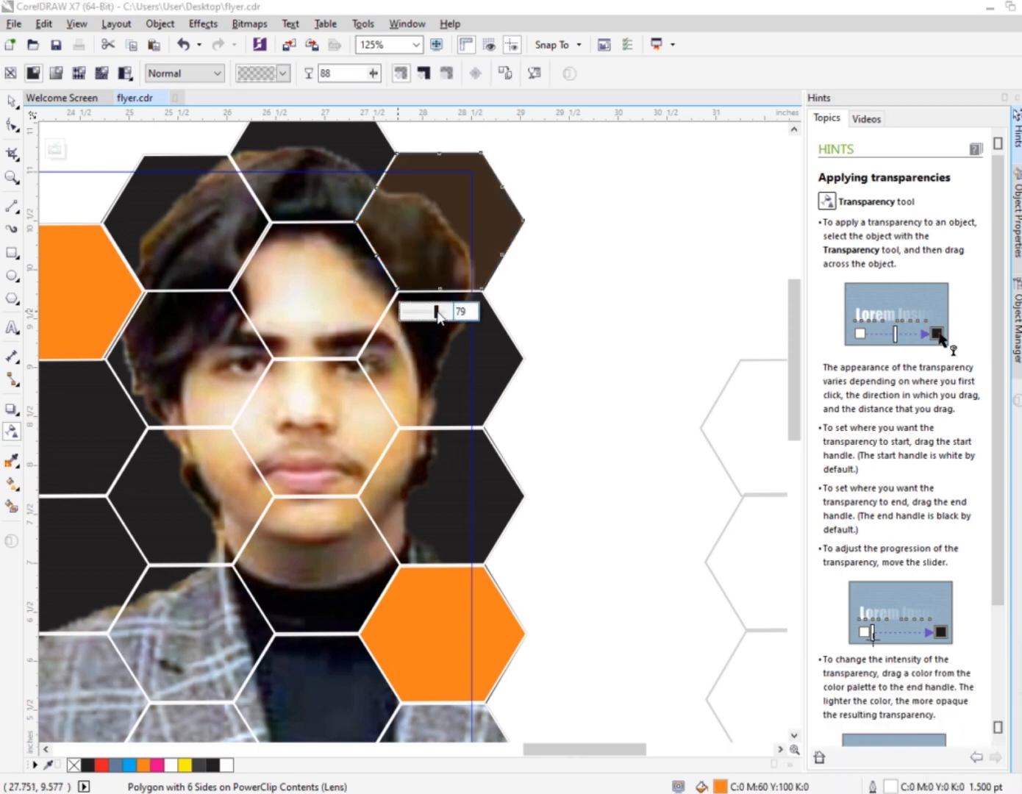
left_click(567, 284)
Step: Apply a strong uniform transparency to the top orange hexagon of the fourth column from the right and the one beside the shoulder
scroll(511, 274, "down", 2)
scroll(383, 276, "up", 2)
left_click(444, 317)
left_click_drag(400, 371, 436, 374)
scroll(340, 222, "down", 2)
scroll(337, 332, "up", 1)
left_click(361, 317)
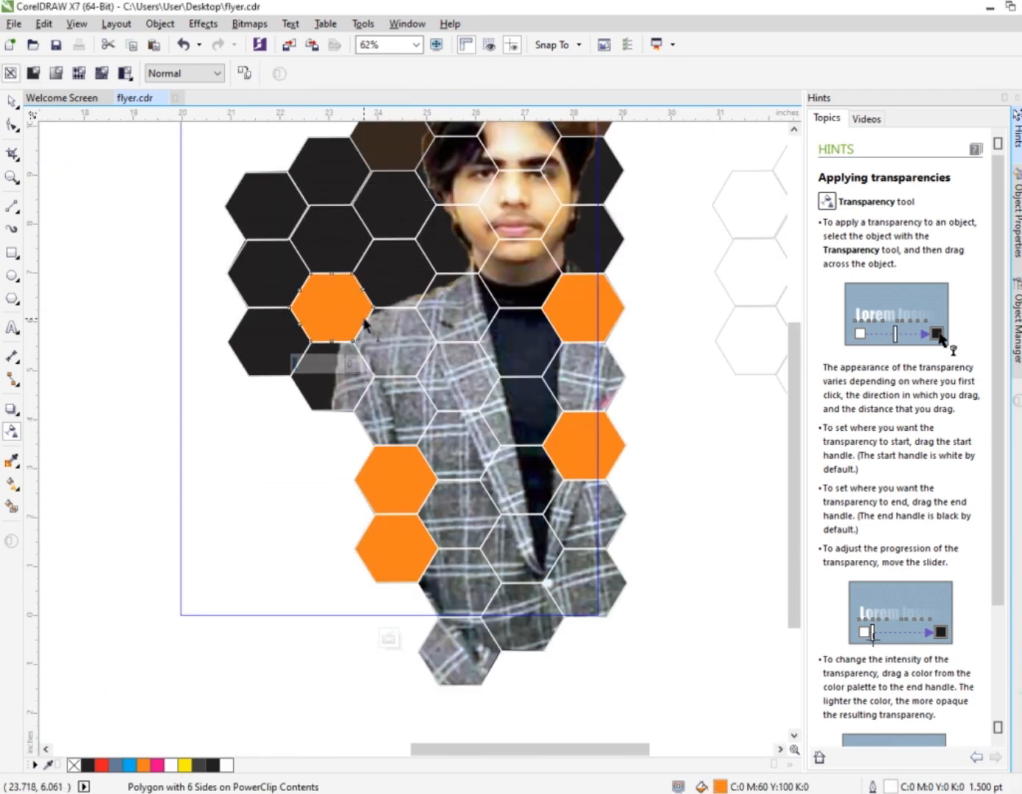
left_click_drag(297, 367, 336, 367)
Step: Make both remaining orange hexagons in the rightmost column transparent, with 88% on the lower one, and the lowest sleeve hexagon 96% transparent
left_click(574, 314)
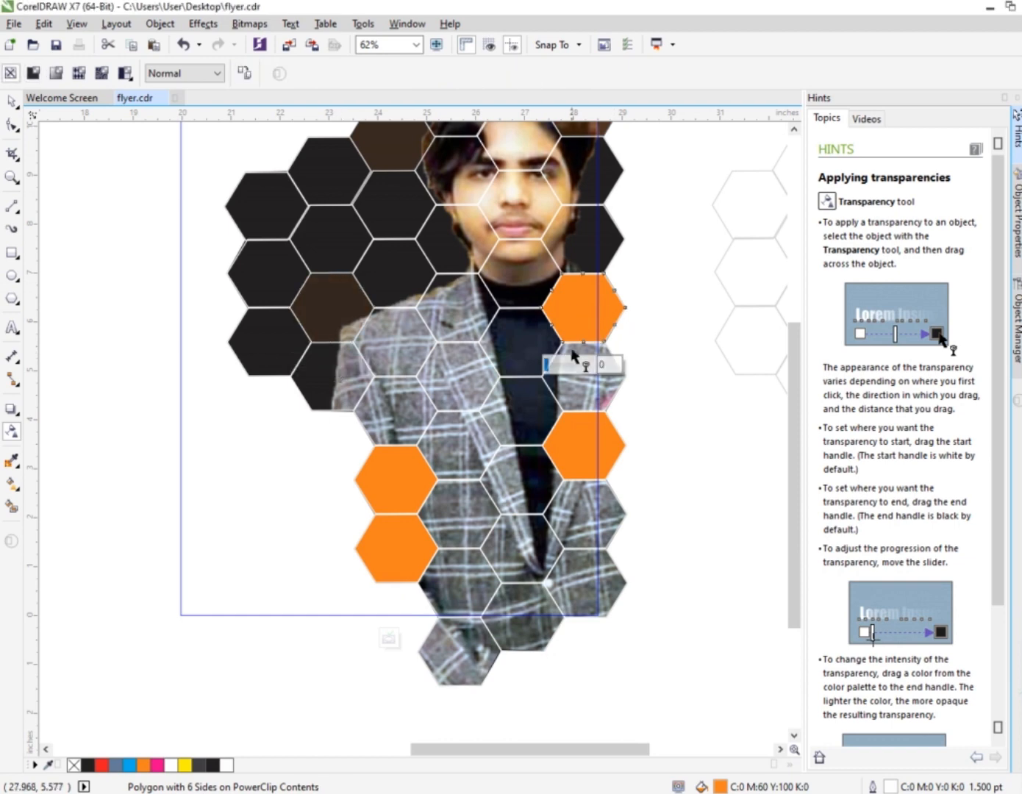
left_click_drag(547, 365, 592, 367)
left_click(588, 452)
left_click_drag(550, 507, 586, 508)
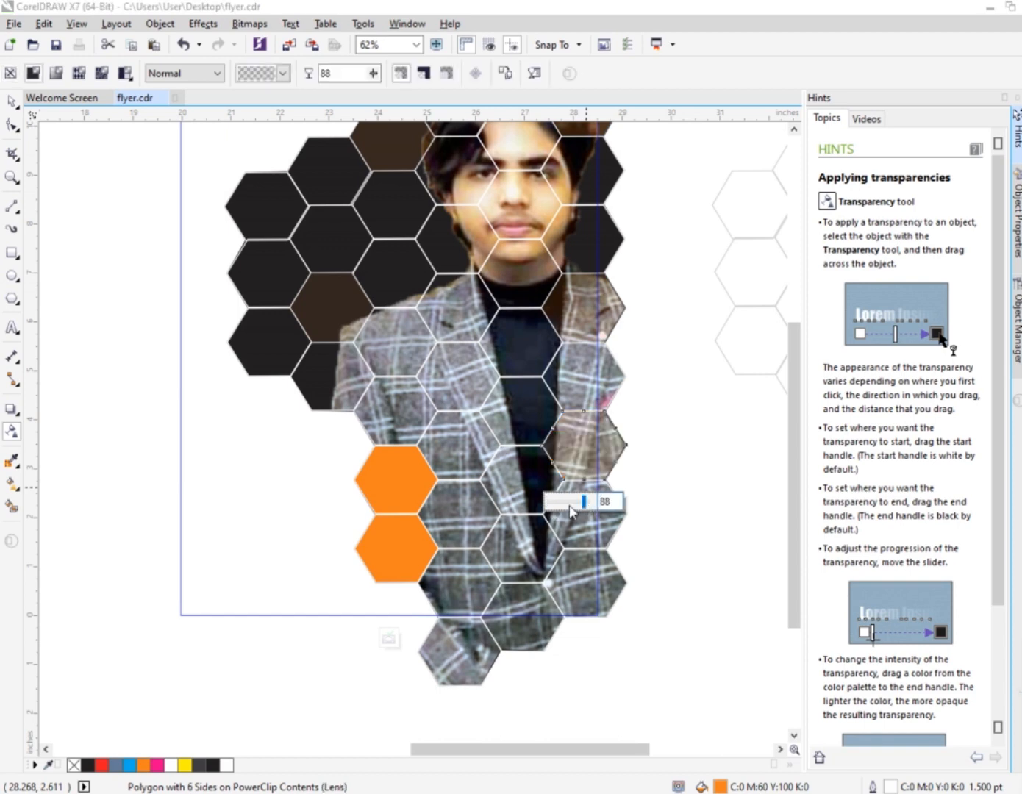
left_click(411, 567)
left_click_drag(359, 605, 403, 614)
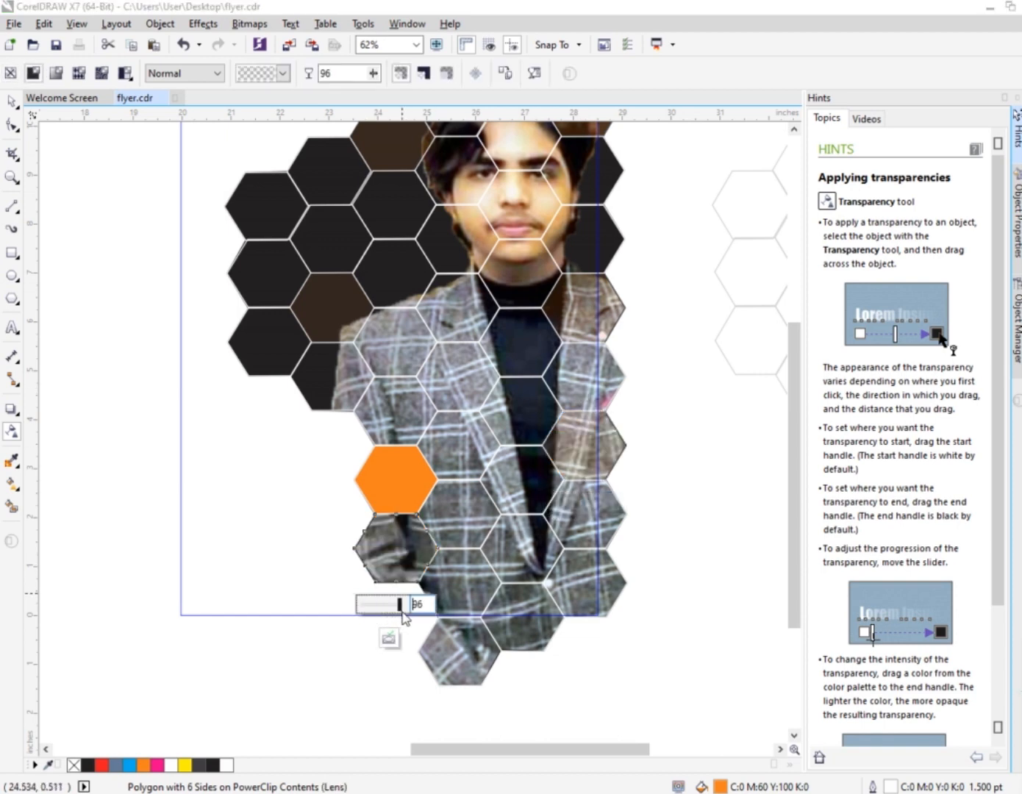
Step: Try a 92% transparency on the upper orange hexagon over the lower sleeve and undo it
left_click(400, 482)
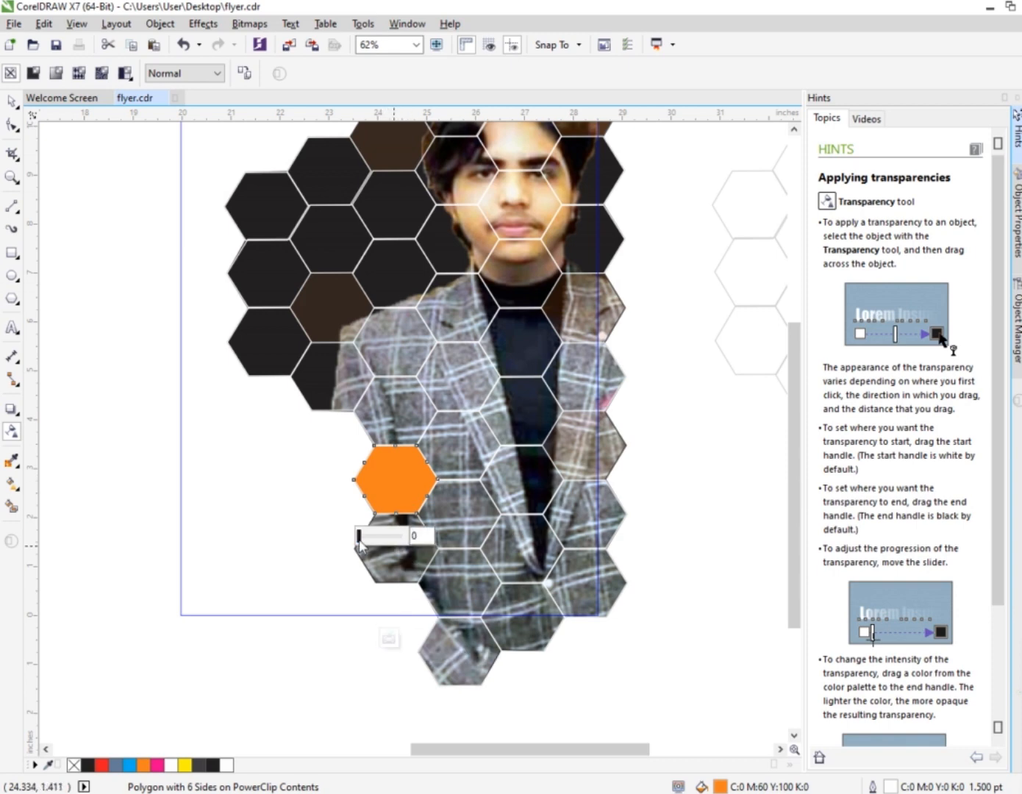
left_click_drag(359, 540, 398, 544)
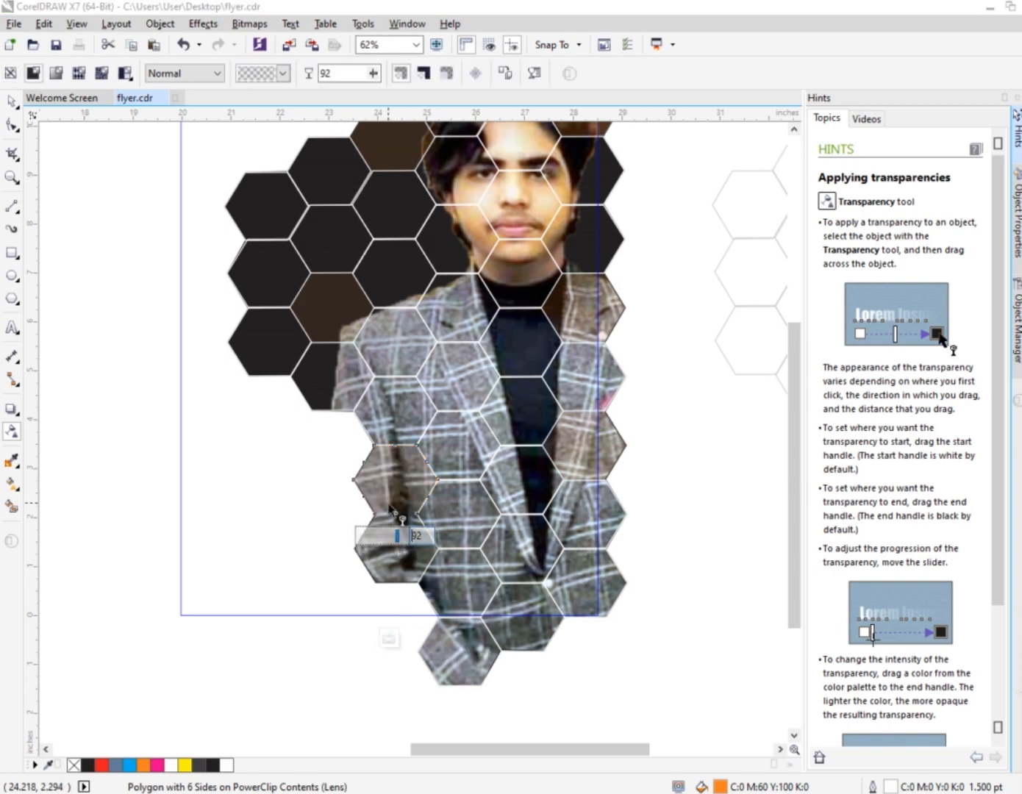
scroll(398, 543, "up", 2)
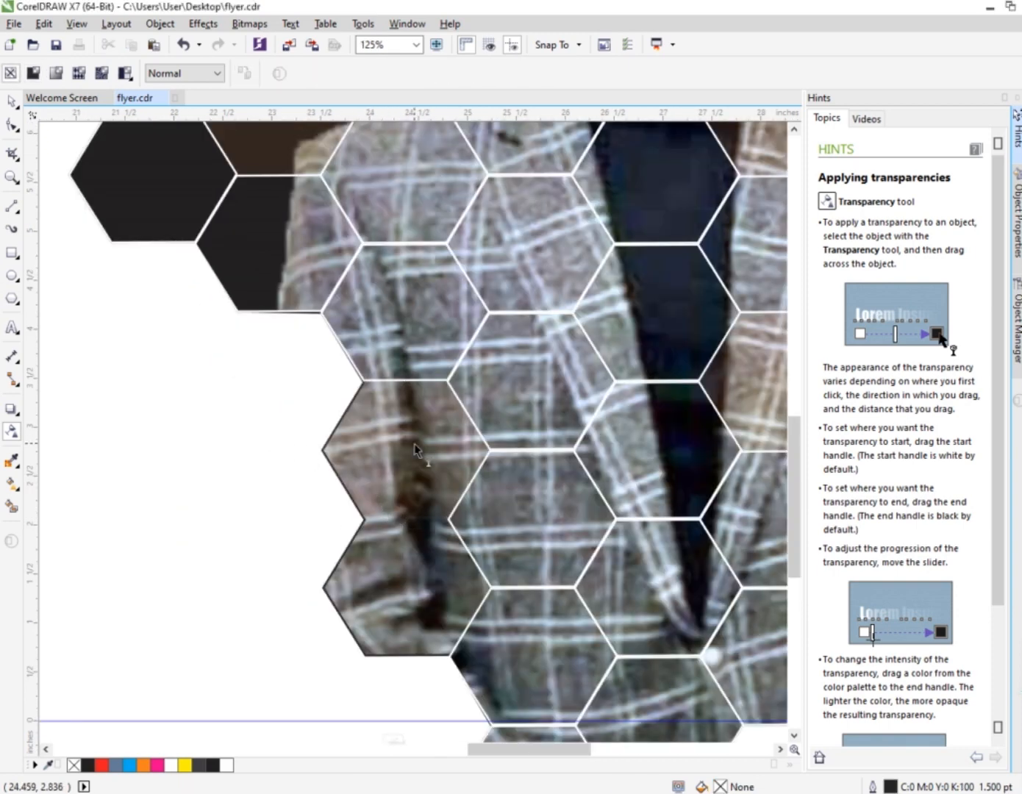
key("ctrl+z")
Step: Apply a weaker uniform transparency to the upper orange sleeve hexagon, keeping a clear orange tint over the jacket
scroll(404, 453, "down", 1)
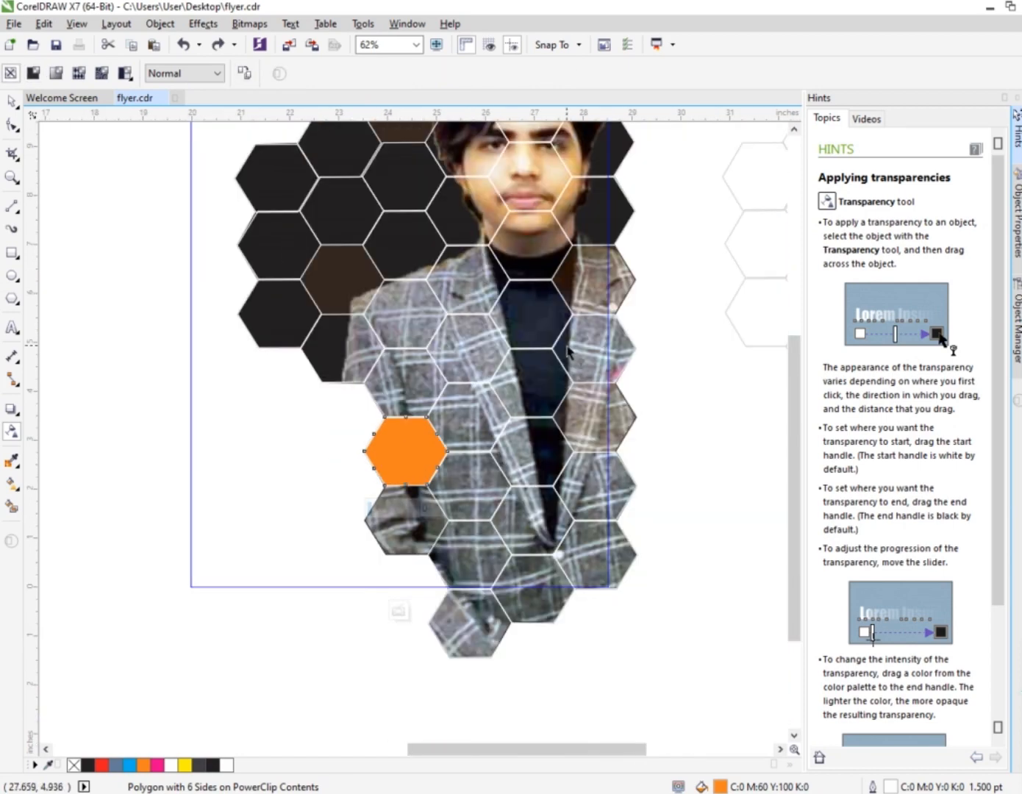
scroll(567, 345, "up", 1)
left_click_drag(203, 661, 231, 659)
scroll(234, 551, "down", 2)
left_click(366, 507)
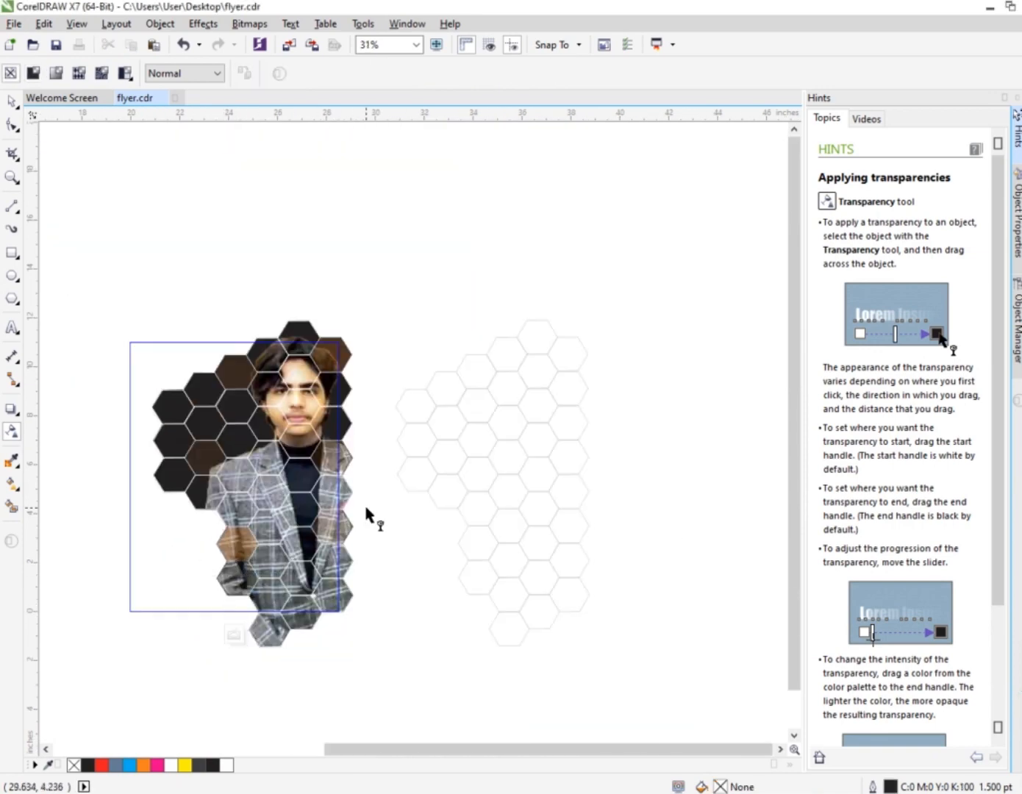
Step: Try an orange fill with 83% transparency on the hexagon over the man's temple and eye, and undo both changes
scroll(317, 551, "up", 6)
scroll(335, 536, "down", 3)
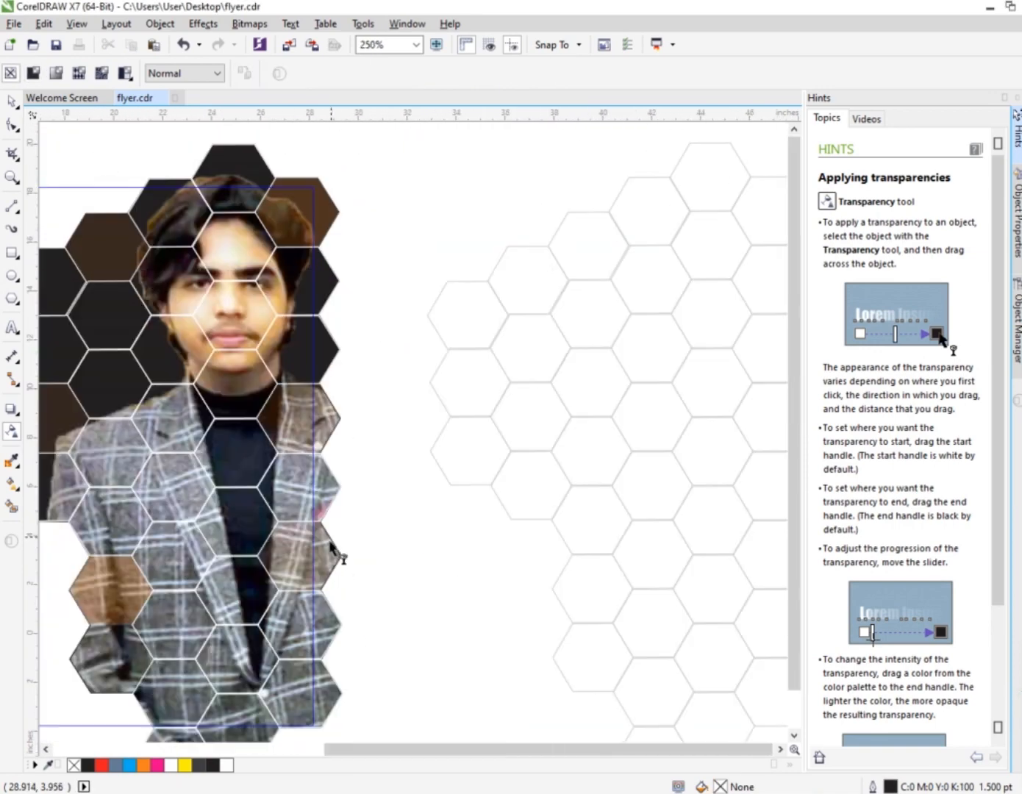
scroll(331, 545, "down", 2)
scroll(255, 424, "up", 2)
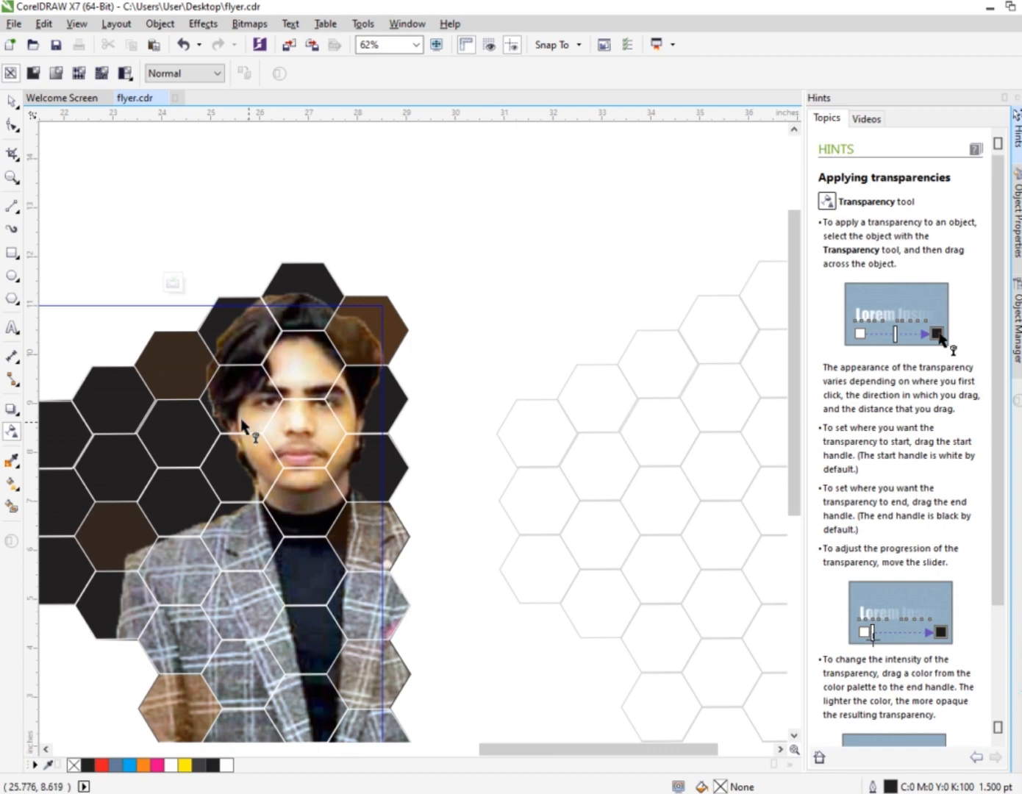
left_click(241, 419)
left_click(1021, 442)
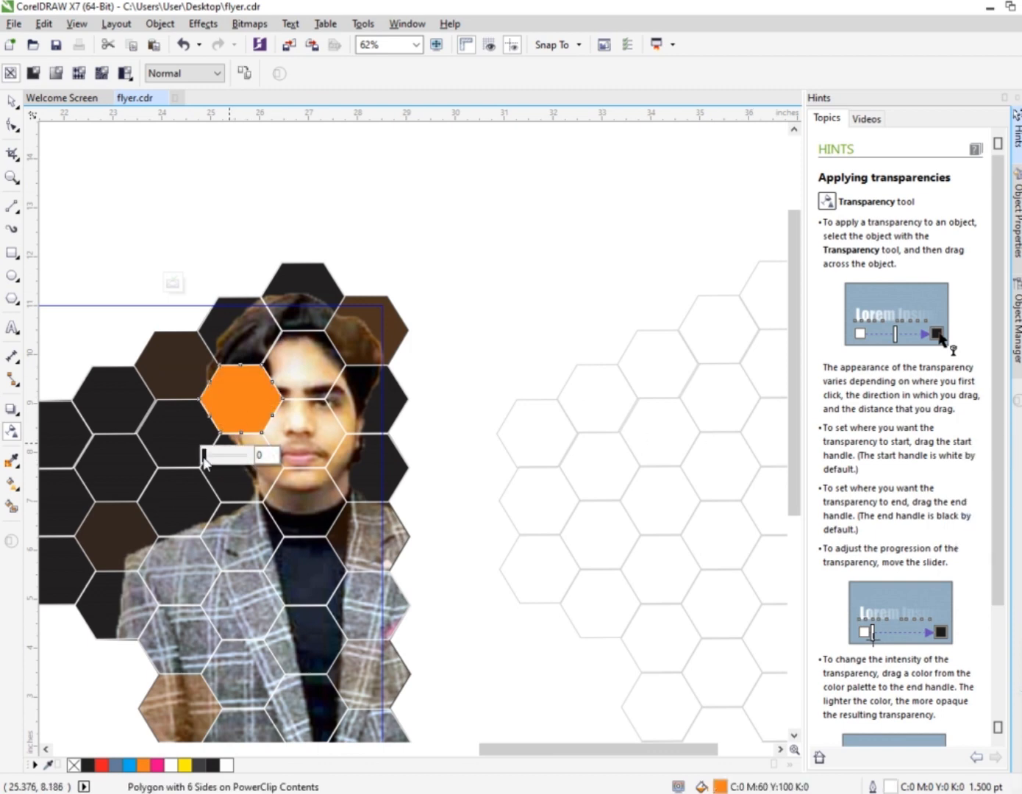
left_click_drag(205, 459, 235, 461)
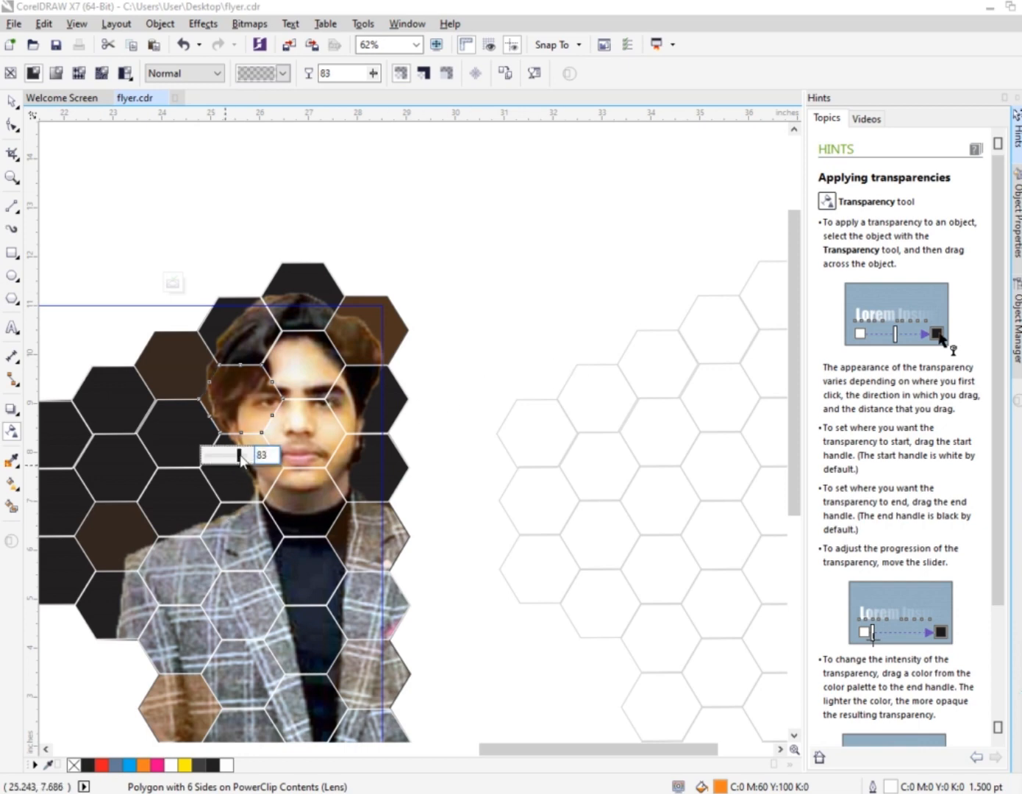
left_click(487, 357)
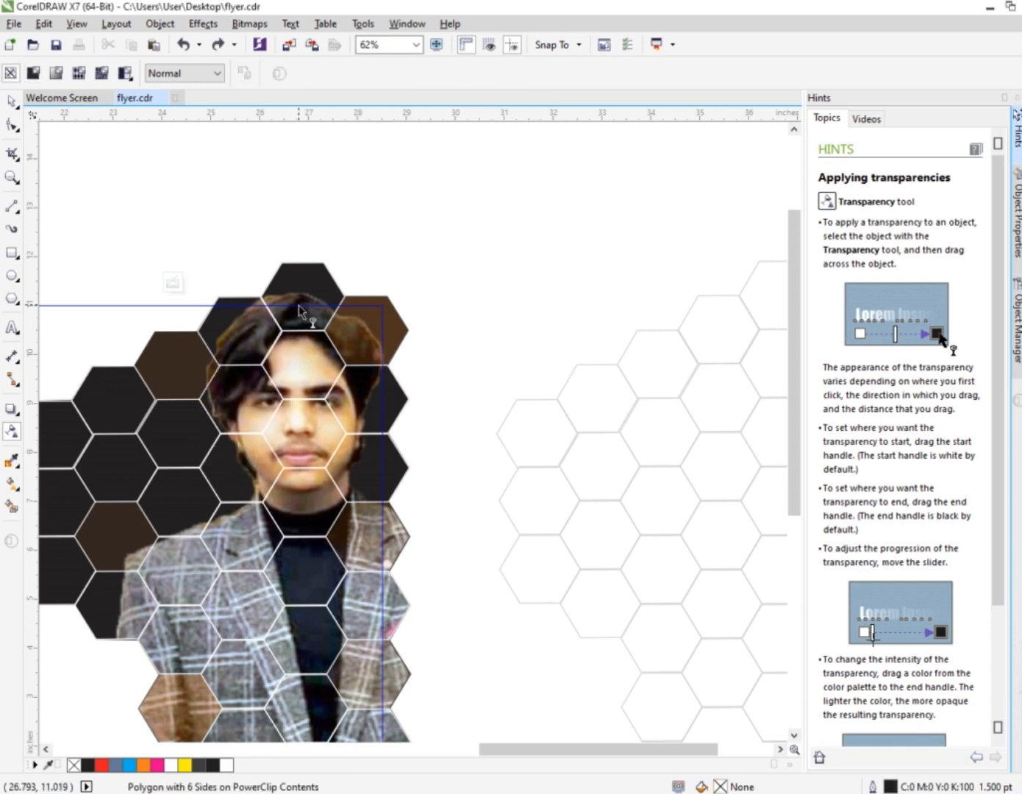
key("ctrl+z")
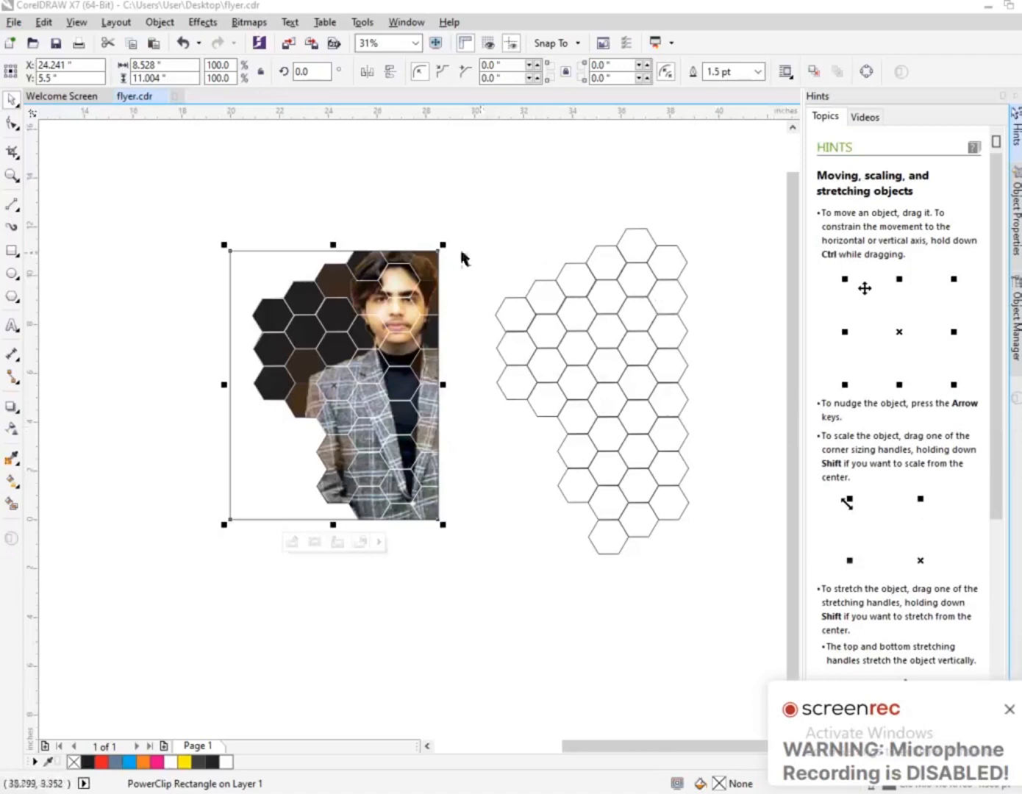
Step: Give the separate honeycomb outline group a white outline and move it over the portrait to X 24.805 inches
left_click(591, 354)
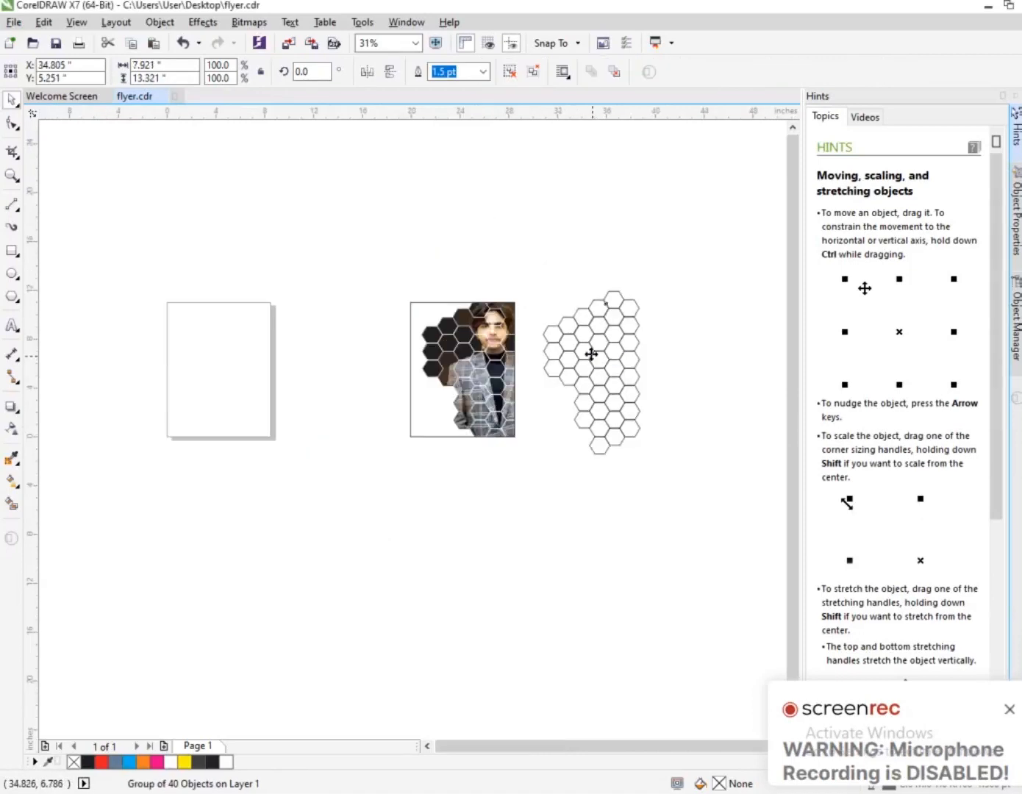
scroll(646, 358, "up", 2)
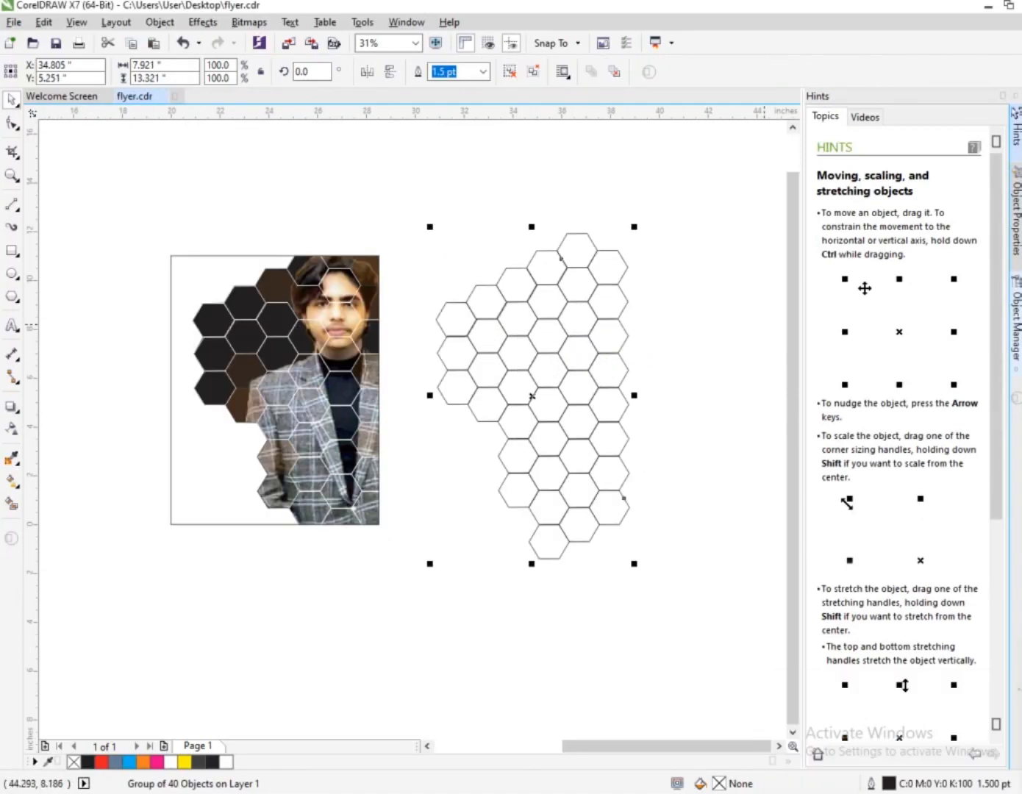
right_click(1019, 302)
key("Left")
scroll(305, 246, "up", 1)
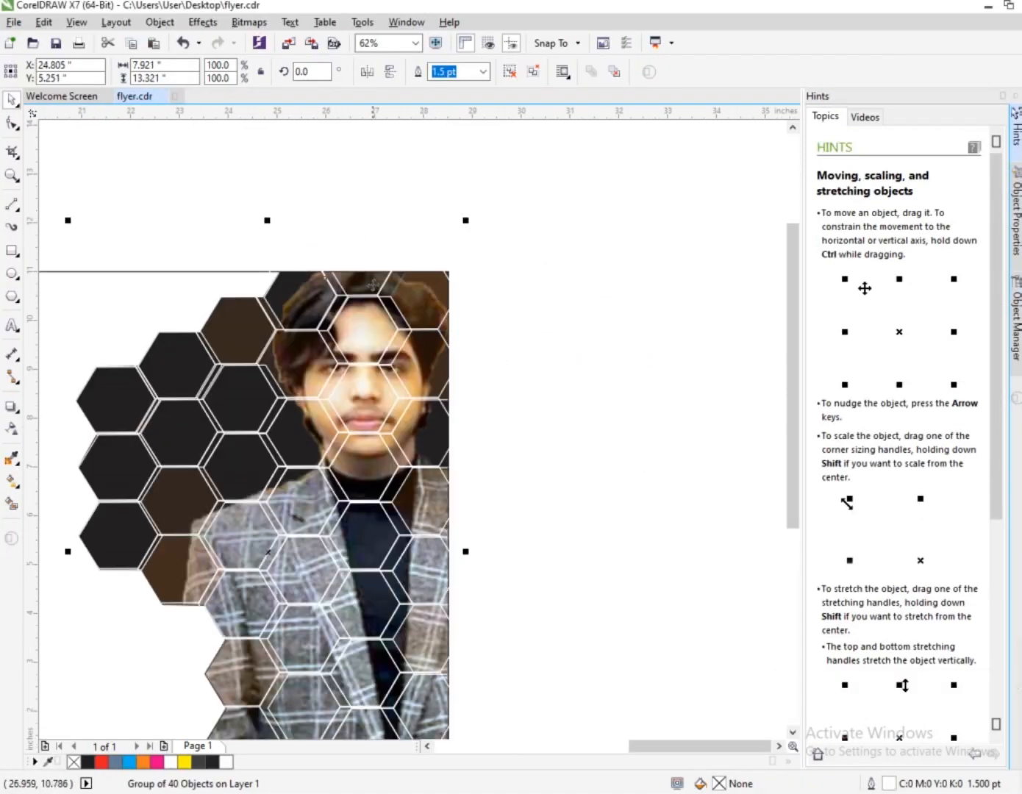
Step: Scale the white honeycomb group over the portrait down to about 92%, about 7.291 by 12.262 inches
scroll(347, 294, "down", 1)
scroll(485, 236, "up", 1)
left_click_drag(485, 236, 461, 288)
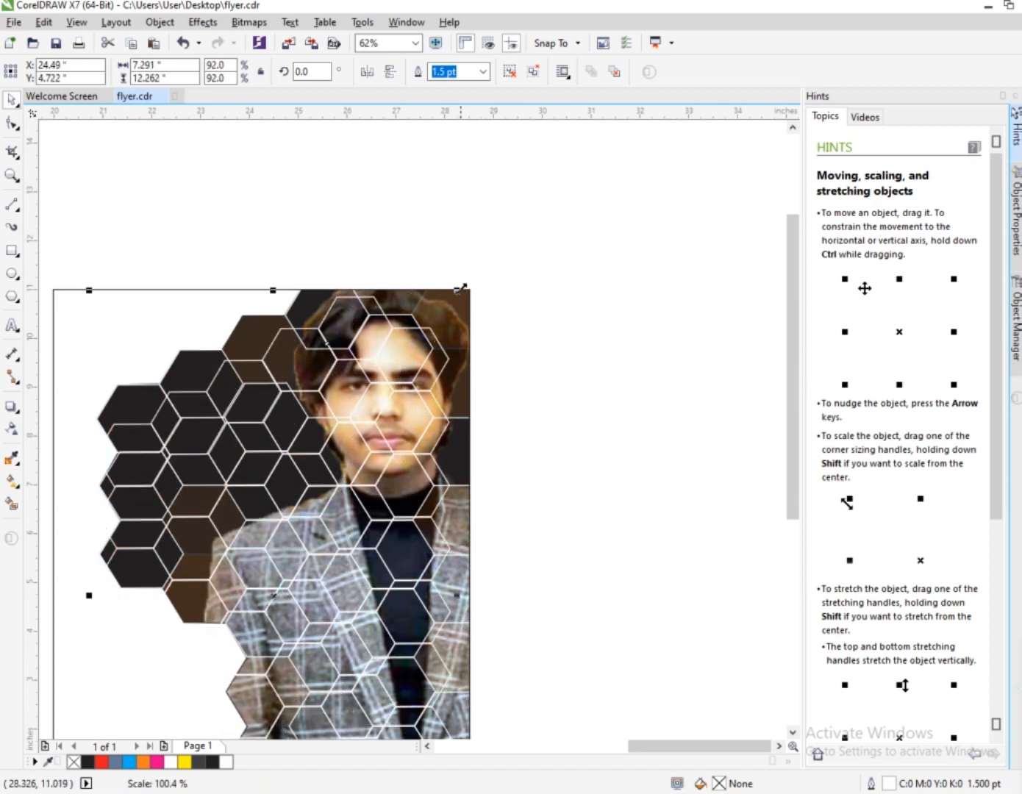
Step: Apply a uniform transparency of 81% to the white honeycomb overlay on the portrait
left_click(12, 428)
scroll(250, 274, "down", 1)
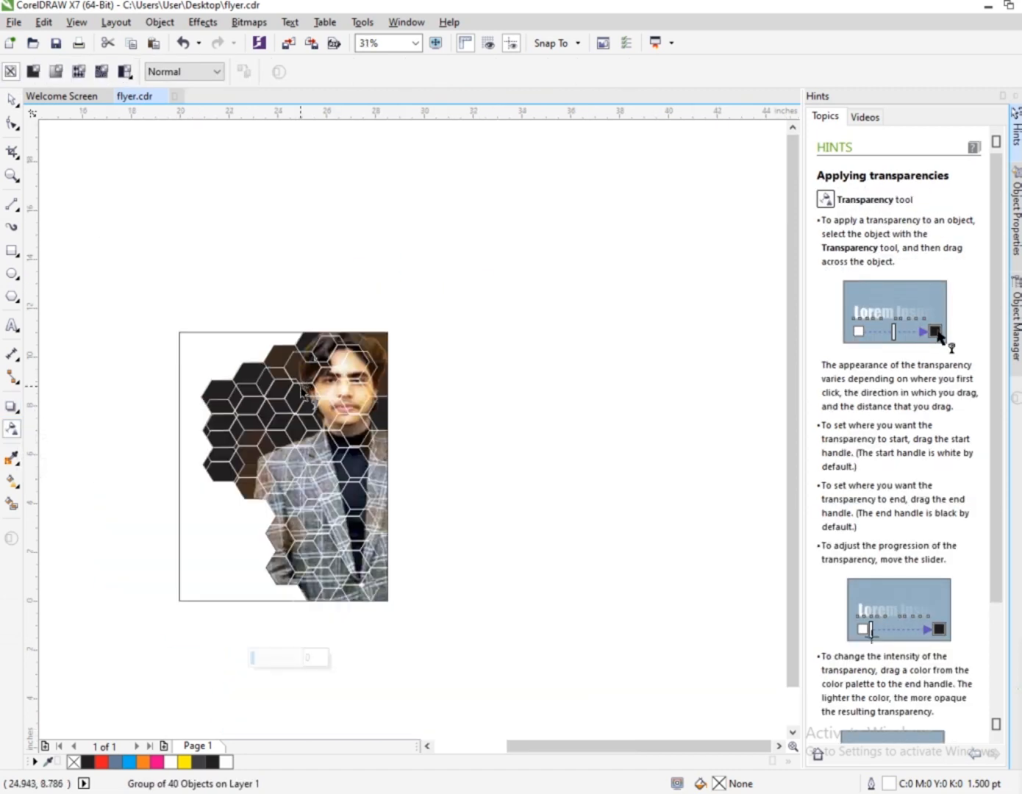
scroll(250, 275, "up", 1)
left_click_drag(250, 273, 281, 275)
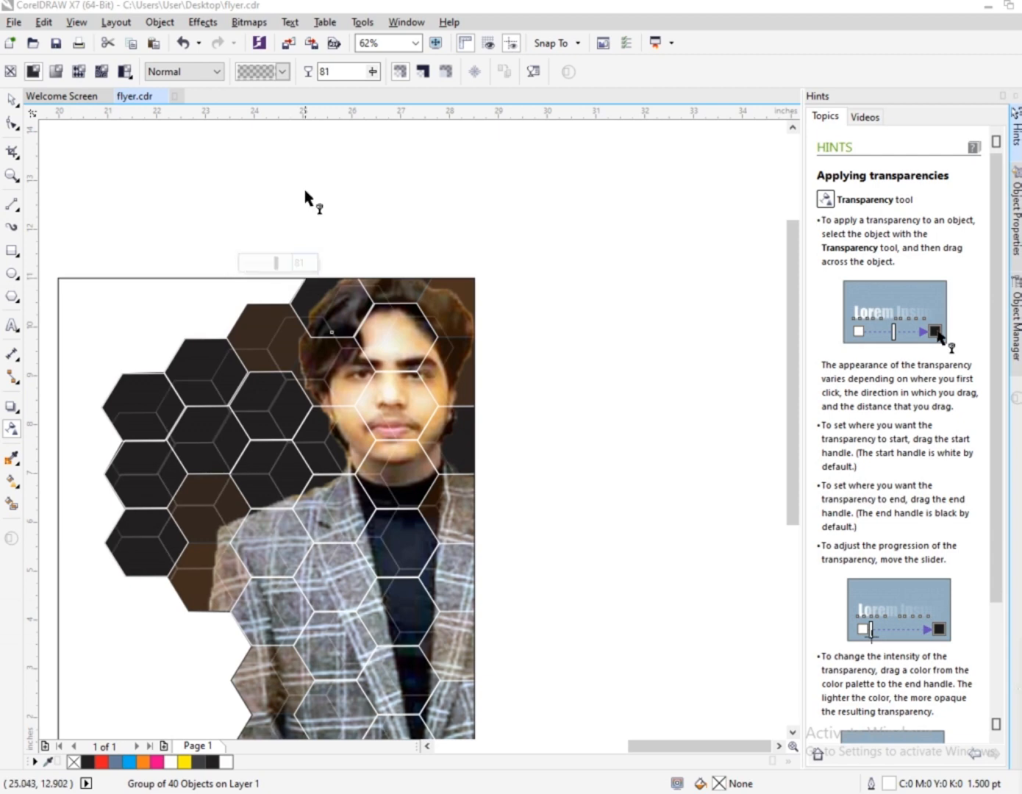
left_click(360, 217)
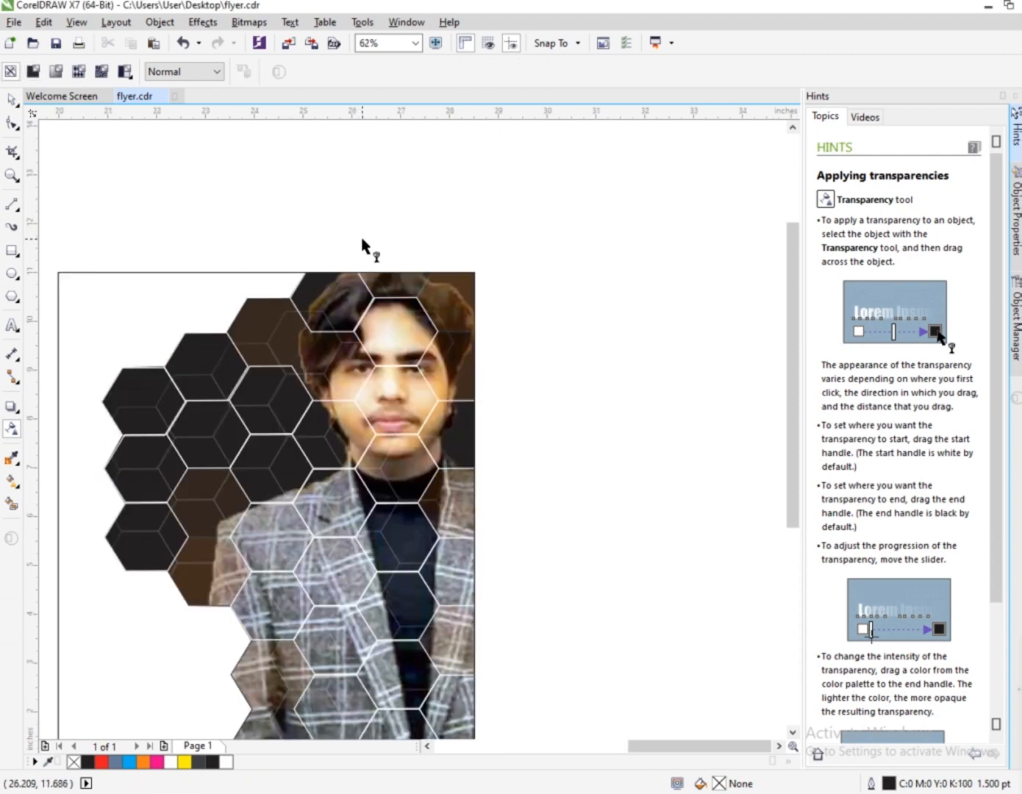
Step: Add another copy of the black-outlined honeycomb group and move it to X 19.805 inches, across the flyer's left edge
scroll(366, 269, "down", 2)
scroll(356, 324, "up", 1)
scroll(303, 302, "down", 1)
scroll(244, 278, "up", 1)
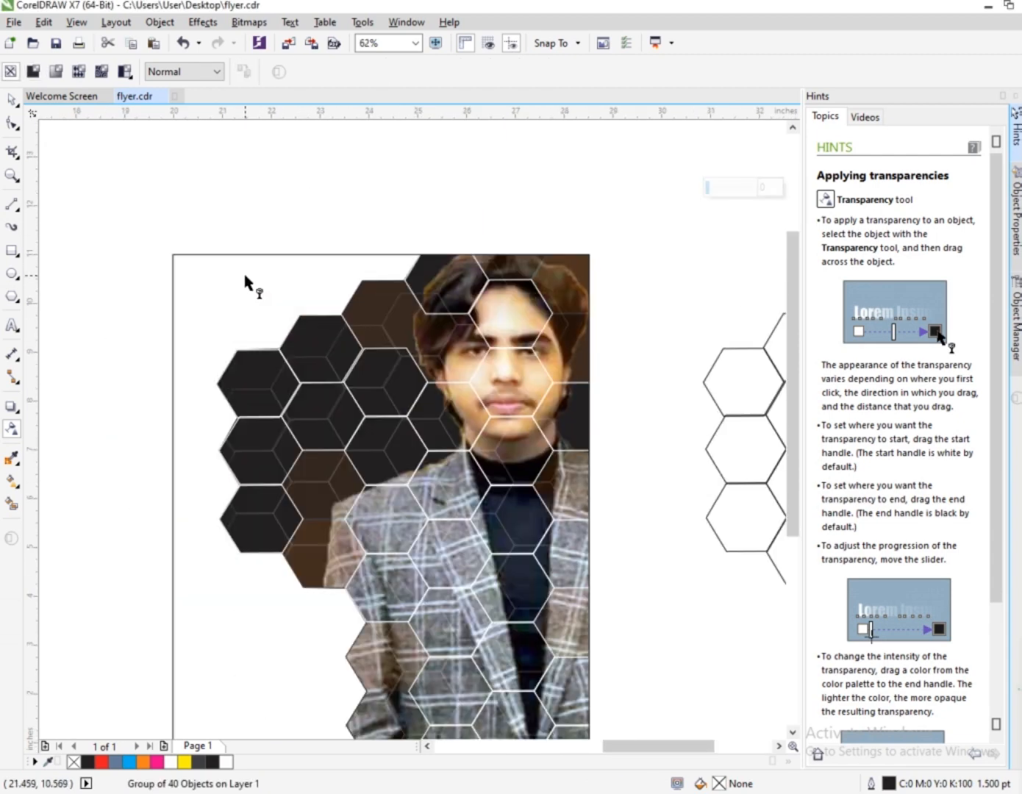
scroll(221, 274, "down", 1)
left_click(14, 103)
key("Left")
key("Left")
key("Left")
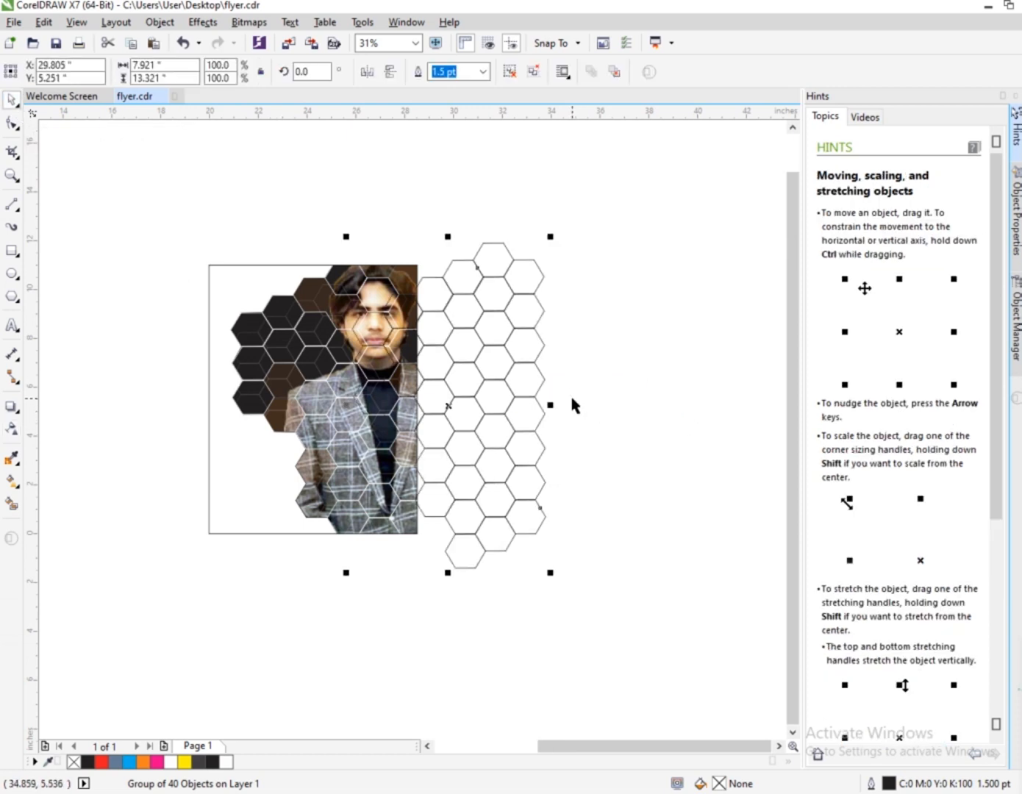
scroll(199, 277, "up", 1)
scroll(342, 229, "down", 1)
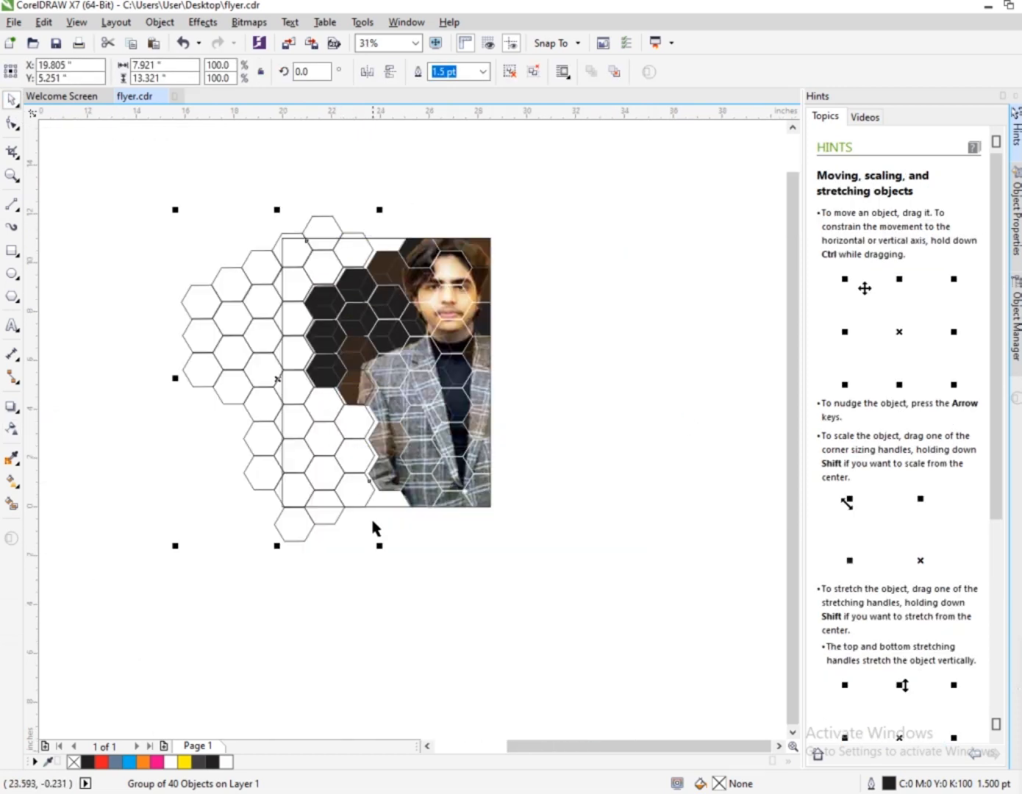
Step: Enlarge the black-outlined honeycomb group to about 8.632 by 15.141 inches, centred at about X 20.16, Y 5.639 inches
left_click_drag(383, 545, 388, 558)
scroll(317, 244, "down", 1)
scroll(319, 247, "up", 1)
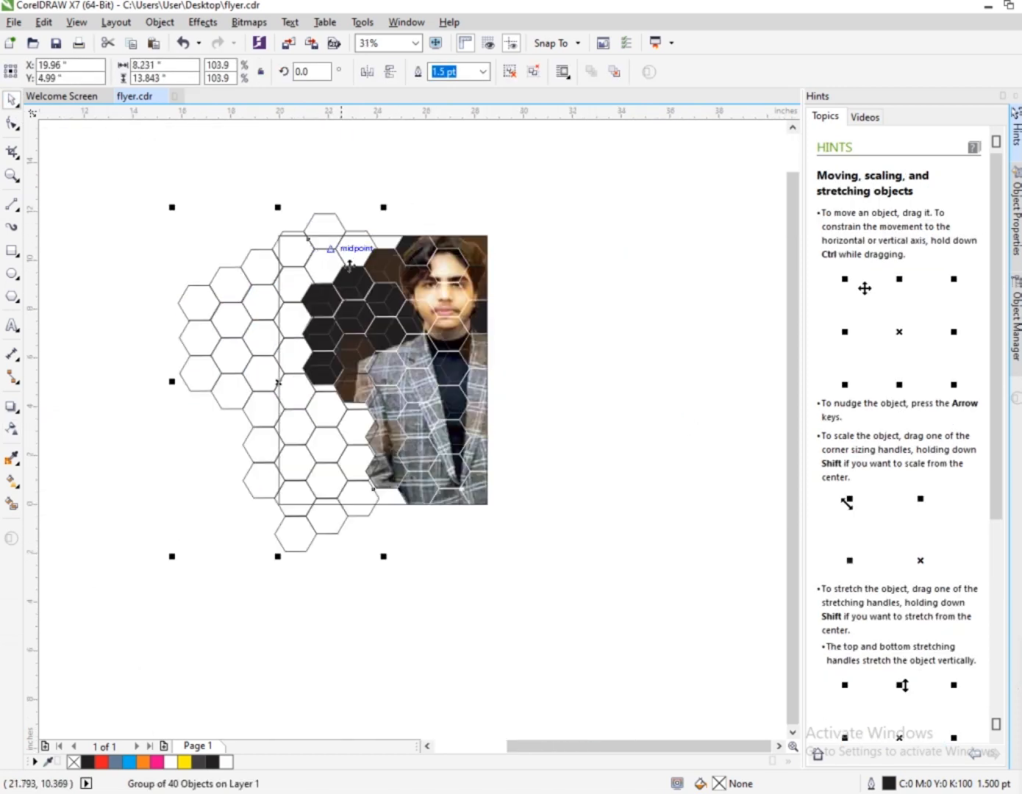
scroll(347, 238, "up", 1)
scroll(416, 468, "down", 1)
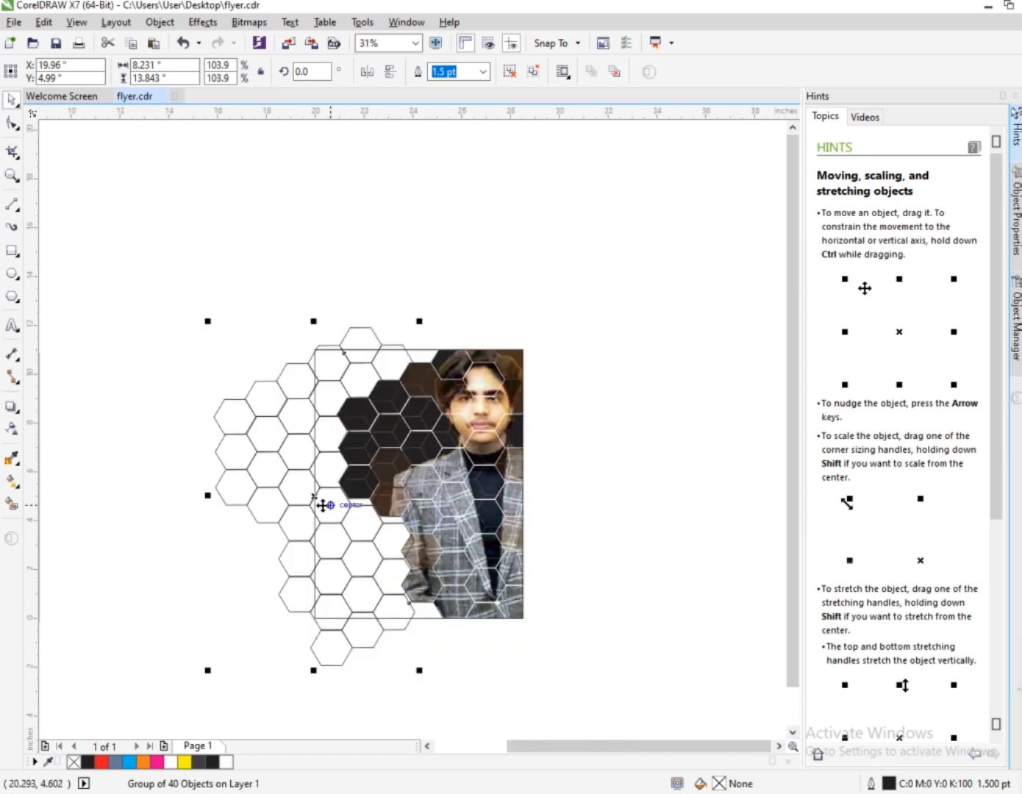
scroll(420, 498, "up", 1)
left_click_drag(409, 492, 458, 492)
left_click_drag(232, 152, 263, 214)
scroll(273, 210, "down", 1)
scroll(248, 180, "up", 1)
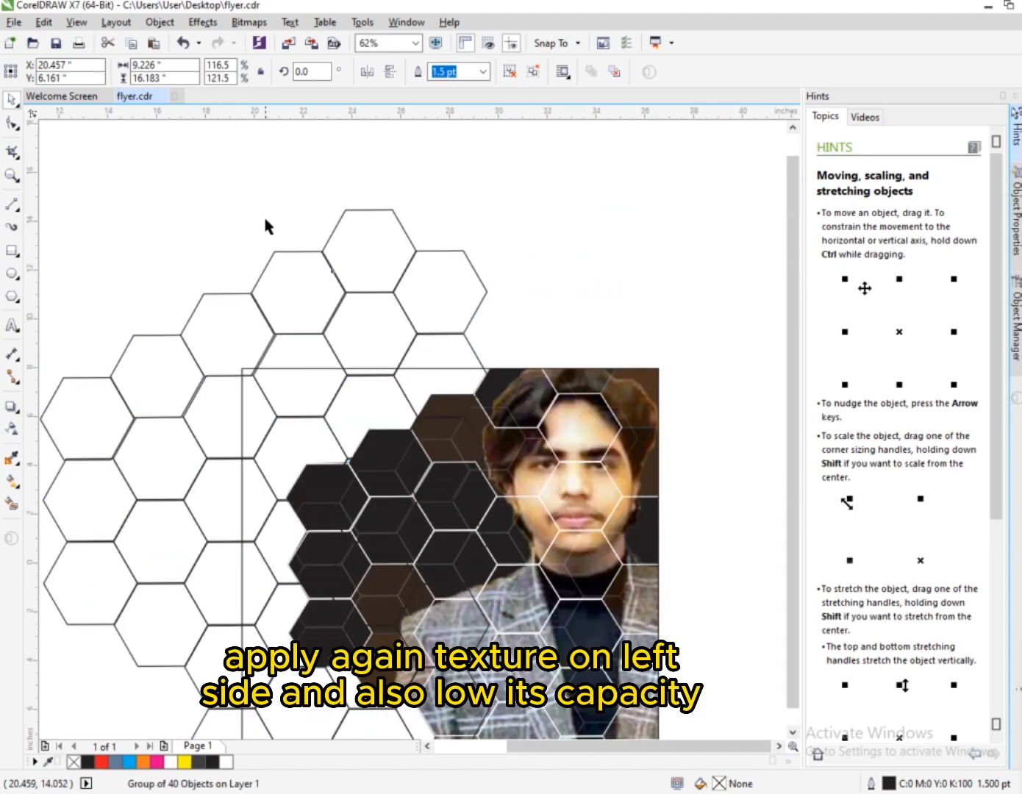
left_click_drag(495, 203, 466, 223)
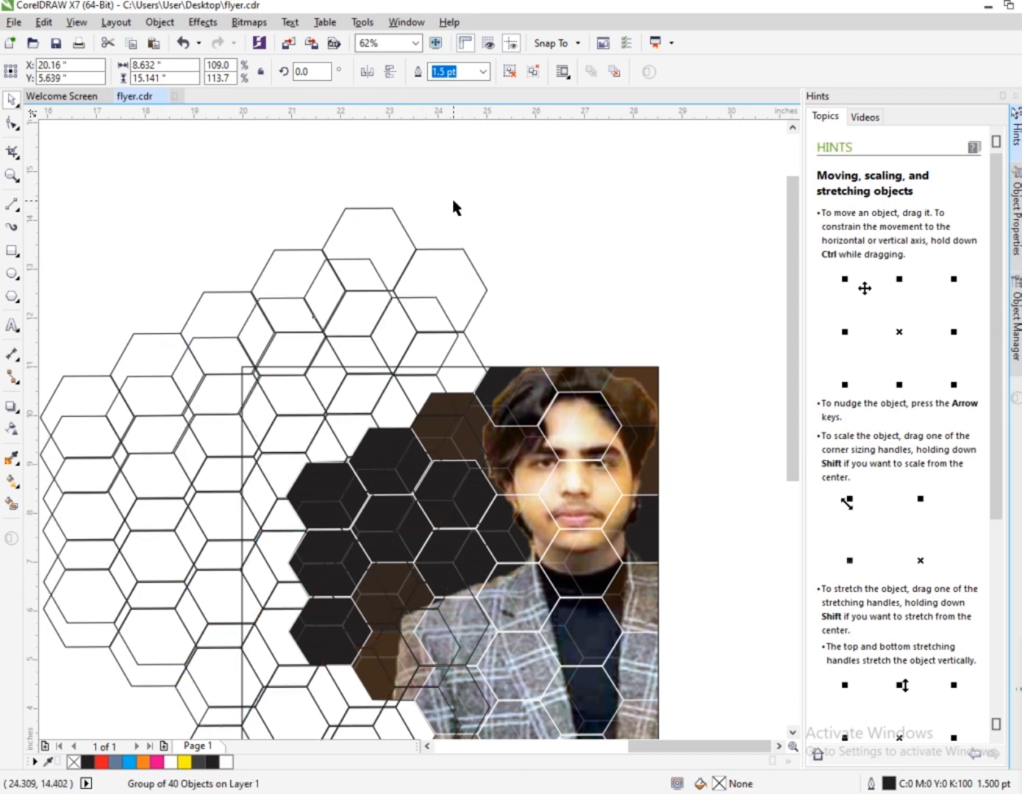
Step: Apply uniform transparency of 67% to the larger black-outlined honeycomb group and 75% to the smaller one
left_click(454, 200)
left_click(416, 247)
left_click(11, 429)
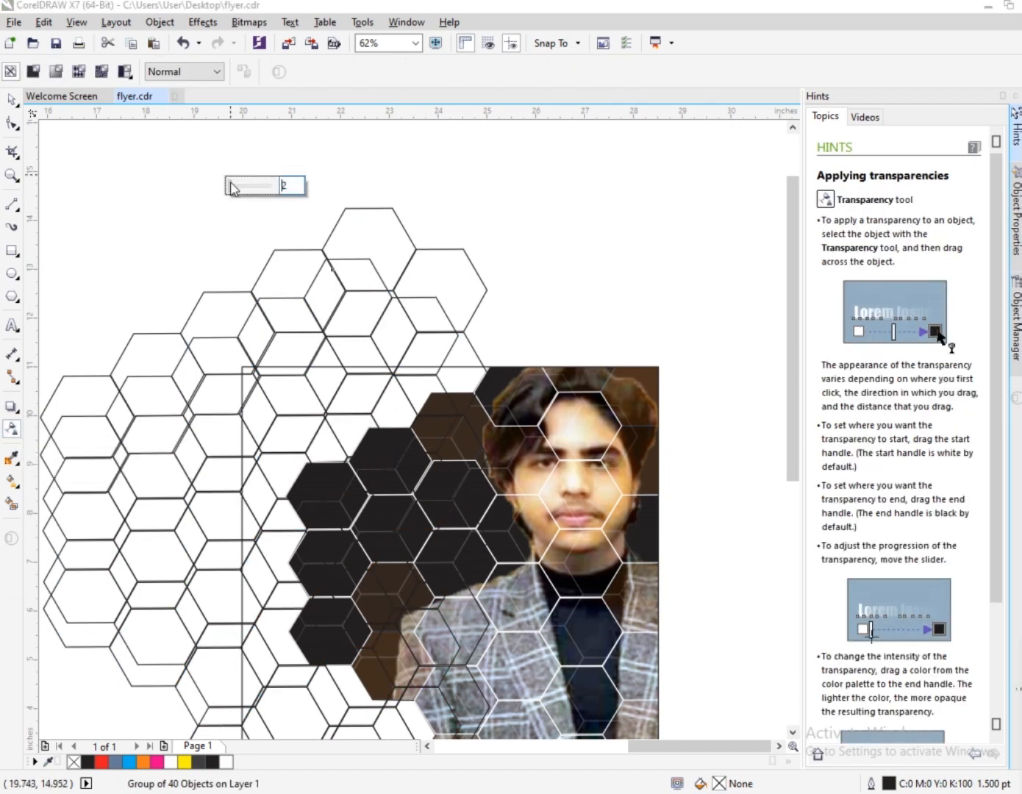
left_click_drag(230, 182, 260, 188)
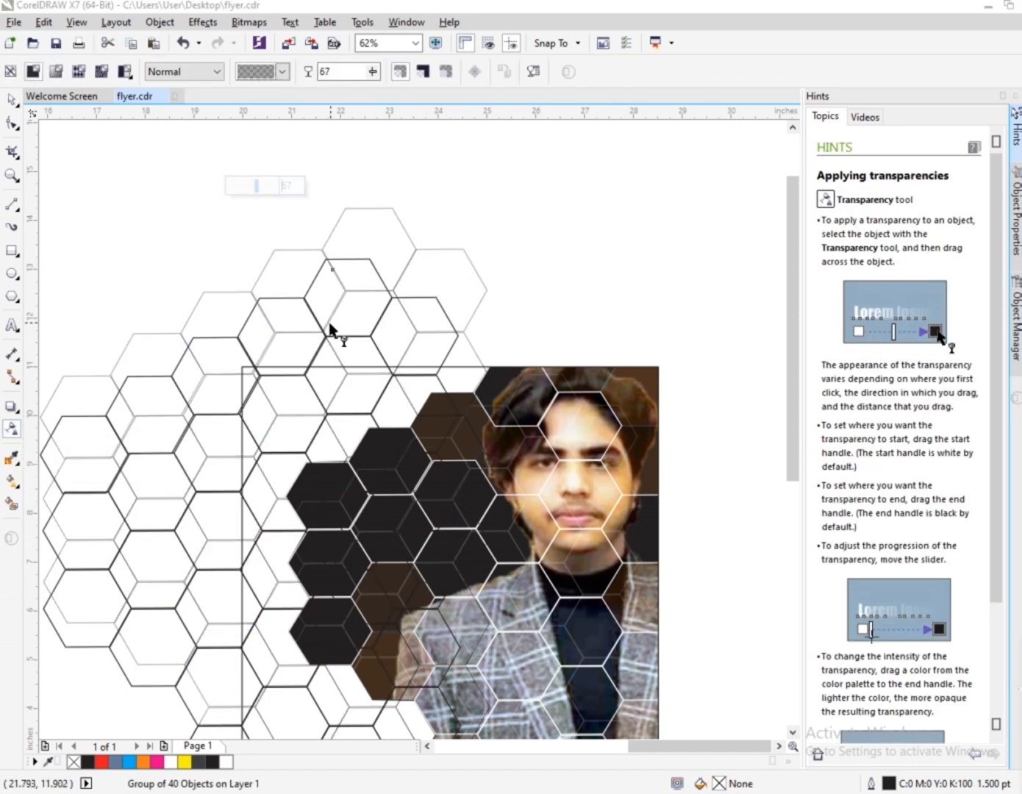
left_click(330, 324)
left_click_drag(216, 239, 246, 243)
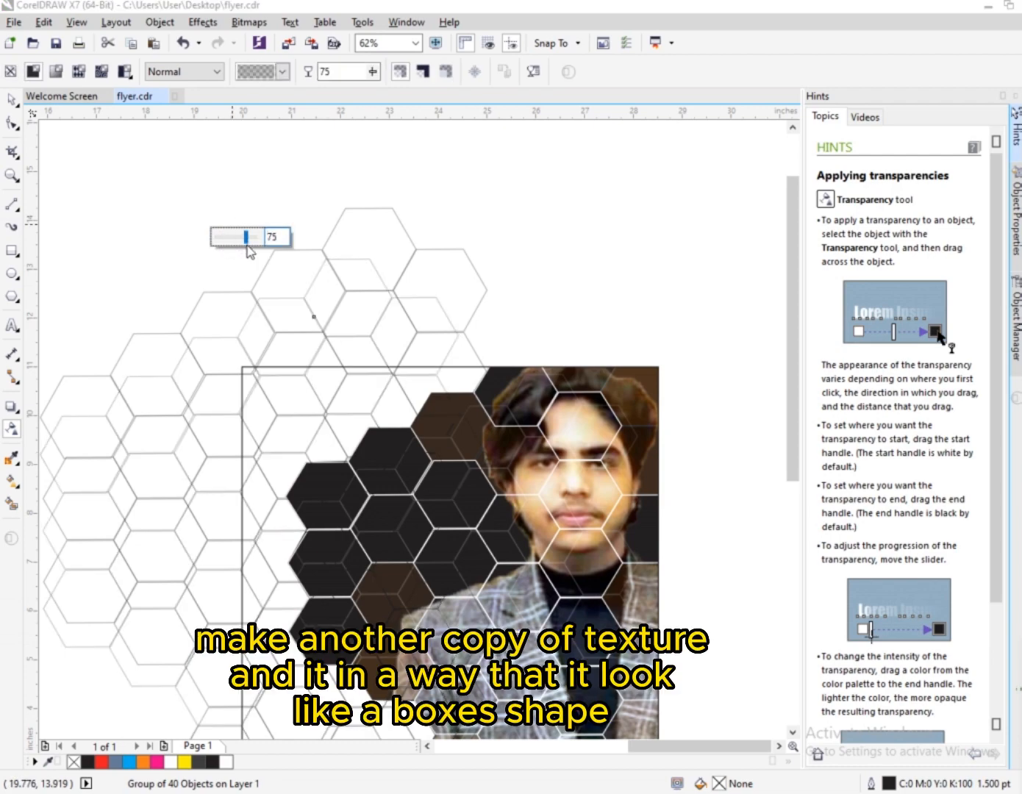
scroll(412, 176, "down", 1)
scroll(401, 239, "up", 1)
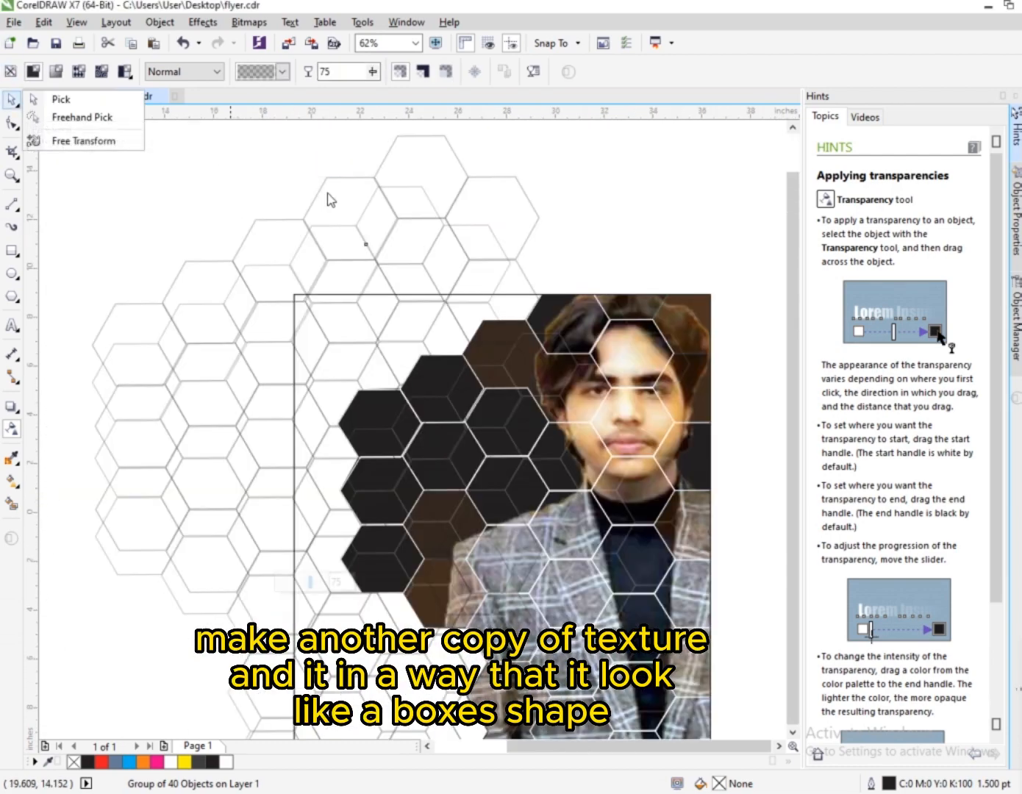
Step: Try to PowerClip both black-outlined honeycomb groups together inside the flyer rectangle
scroll(423, 194, "down", 1)
scroll(396, 195, "up", 2)
key("space")
scroll(388, 166, "up", 1)
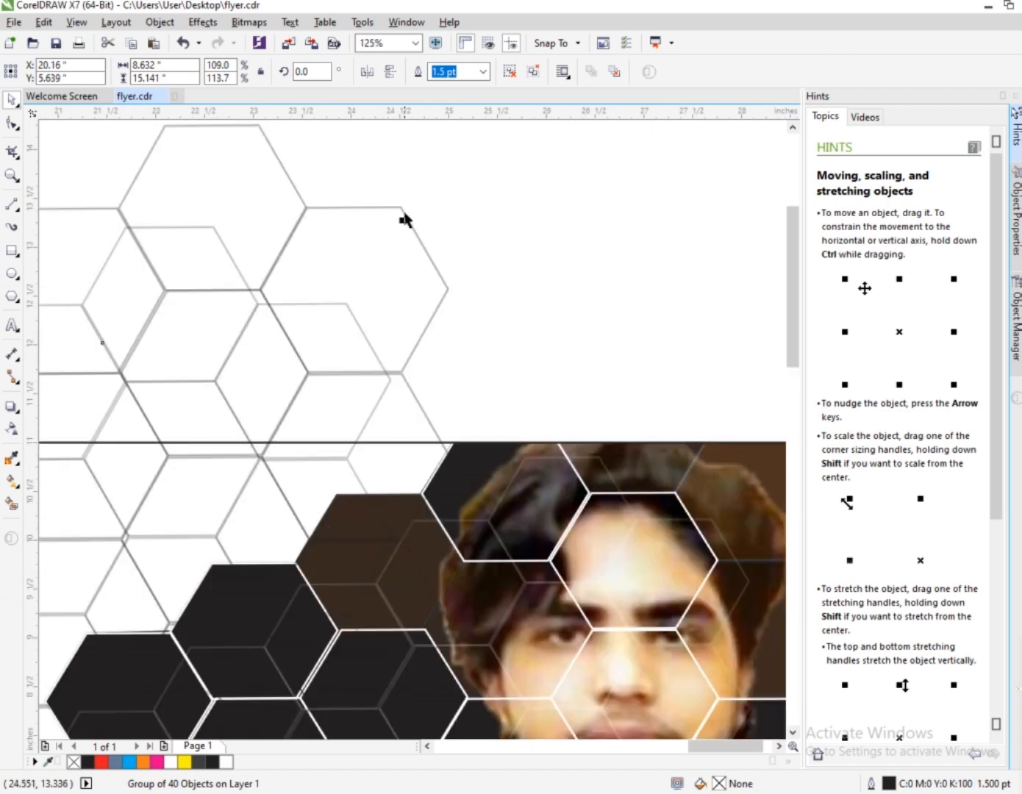
left_click(403, 209, "shift")
scroll(227, 367, "down", 2)
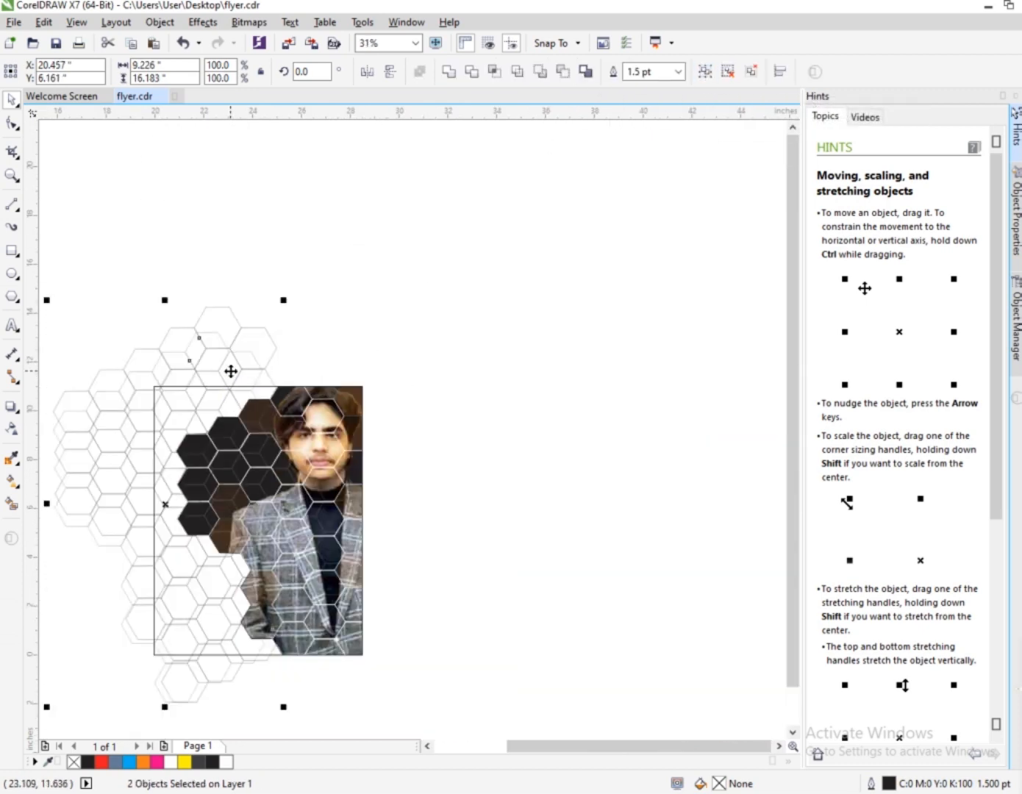
scroll(207, 407, "up", 1)
right_click(193, 390)
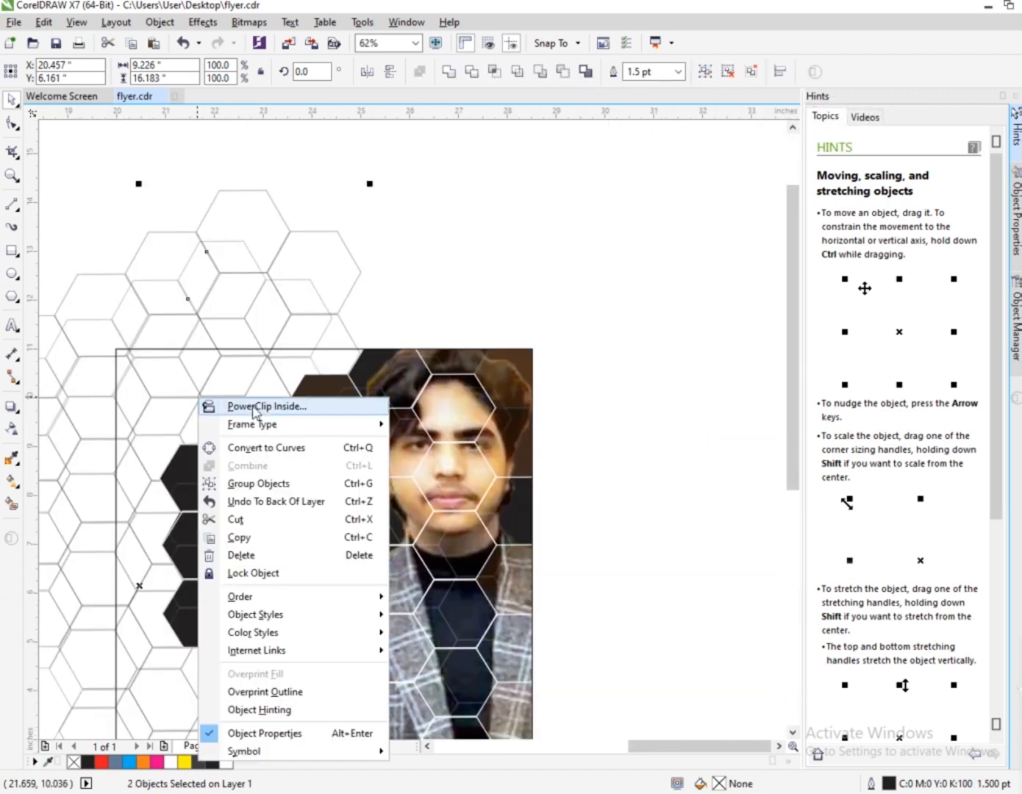
left_click(225, 406)
left_click(326, 405)
key("Return")
left_click(245, 398)
left_click(571, 433)
Step: PowerClip the larger black-outlined honeycomb group inside the flyer rectangle
left_click(271, 322)
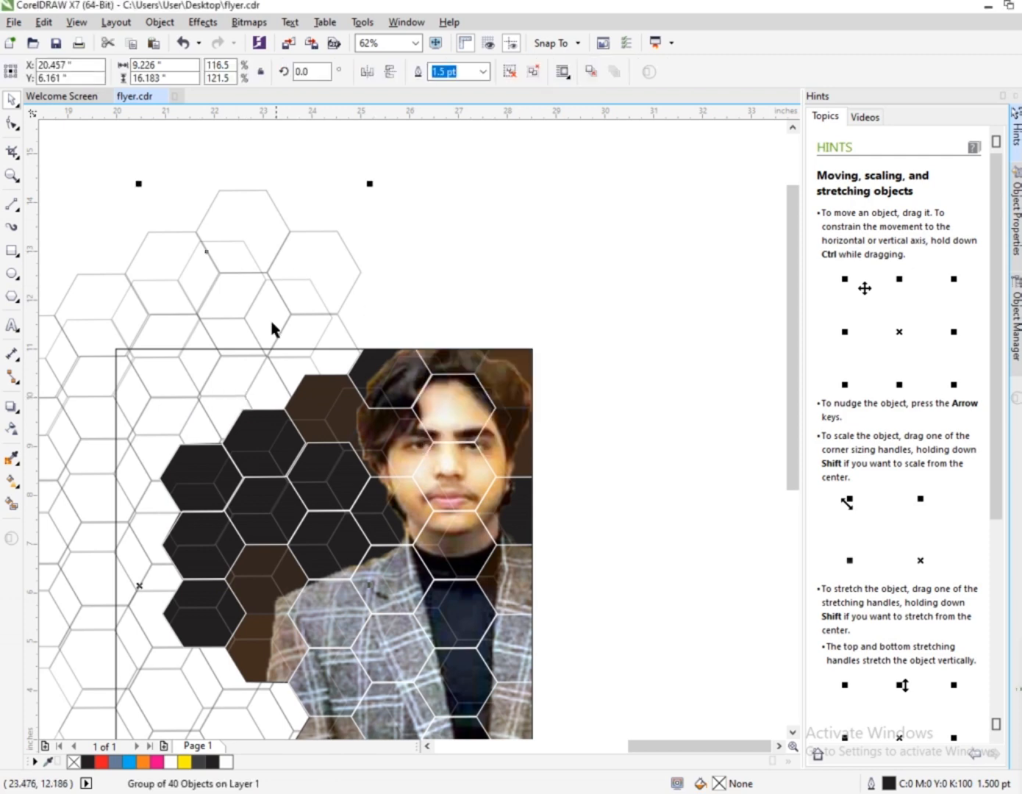
right_click(244, 234)
left_click(314, 247)
left_click(237, 388)
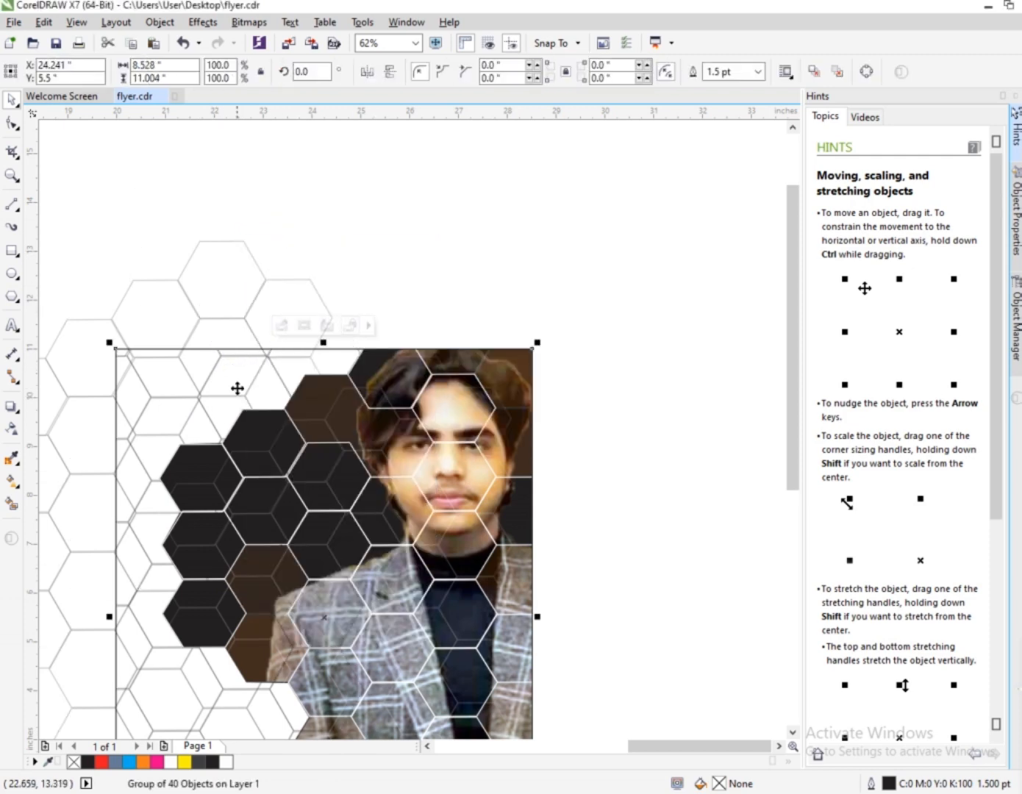
Step: PowerClip the smaller black-outlined honeycomb group inside the flyer rectangle
left_click(256, 287)
right_click(243, 276)
left_click(281, 285)
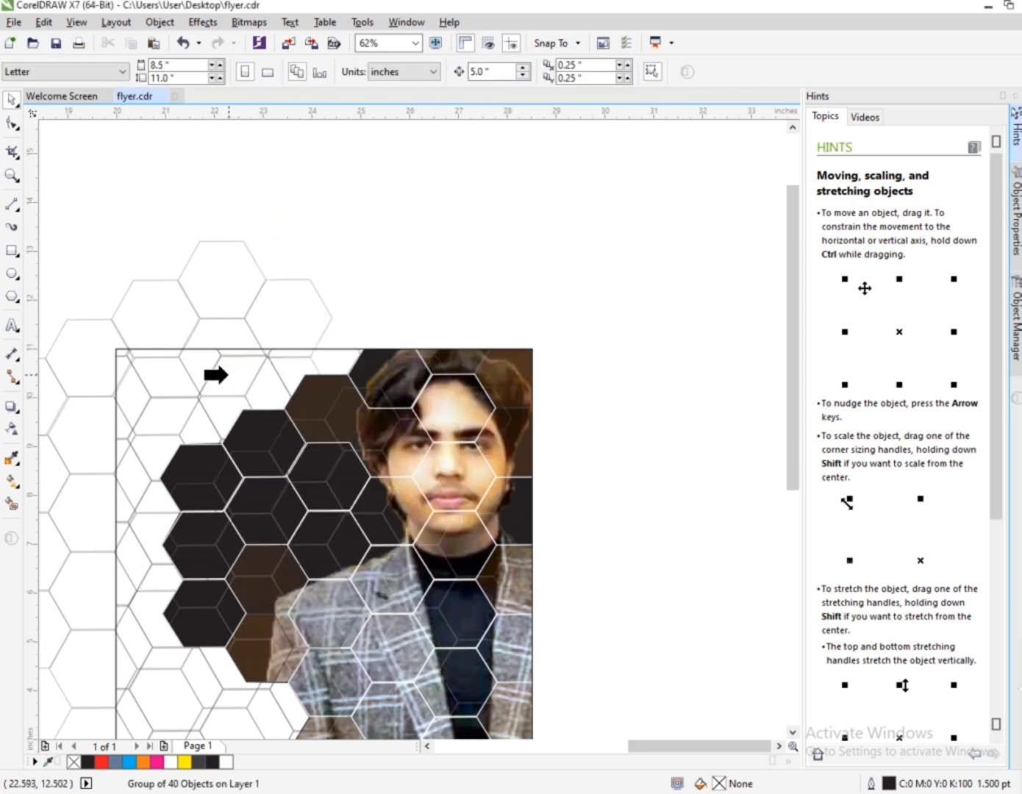
left_click(230, 376)
Step: Open the flyer's PowerClip contents and apply a linear transparency to the smaller black honeycomb group, fading upward from the lower part
scroll(248, 325, "down", 2)
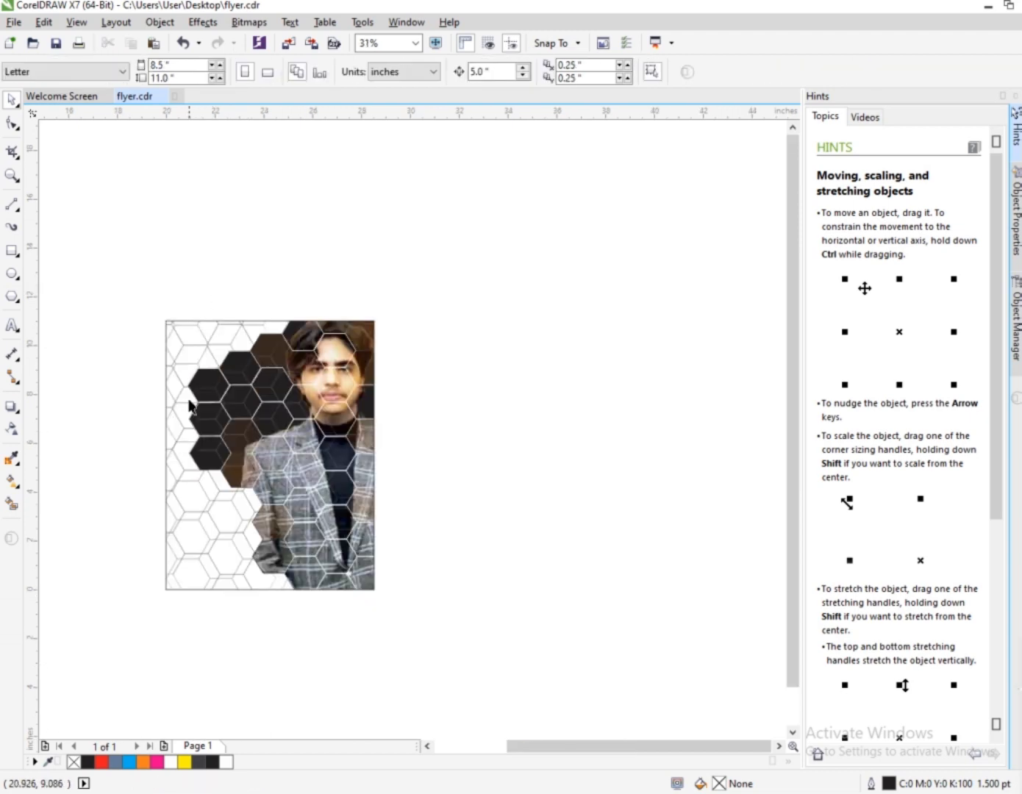
left_click(215, 523)
left_click(216, 611)
scroll(227, 497, "up", 2)
left_click(228, 498)
scroll(227, 497, "down", 2)
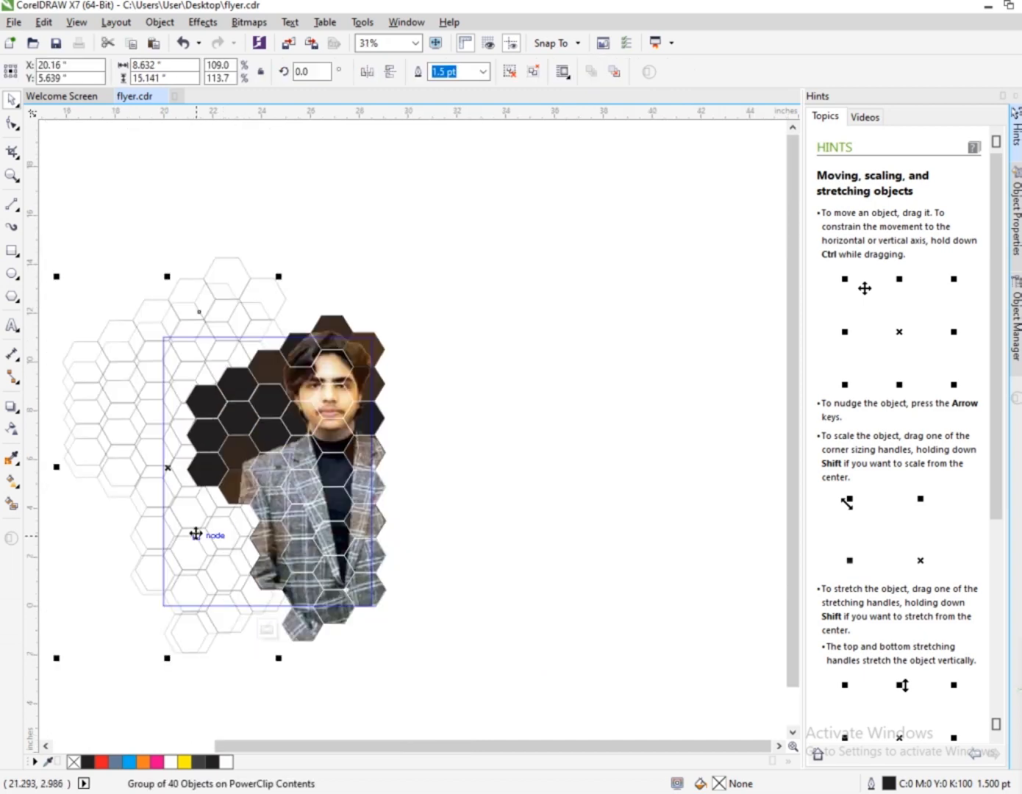
left_click(13, 429)
left_click_drag(174, 516, 199, 348)
left_click_drag(175, 515, 162, 589)
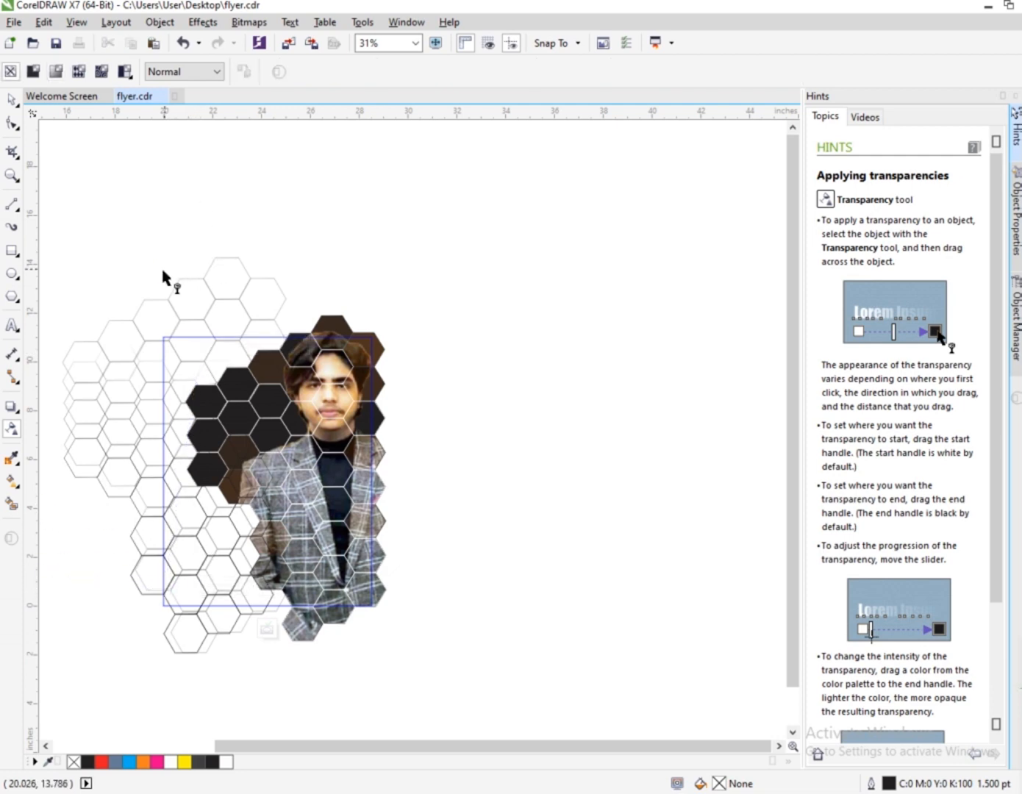
Step: Set the larger black honeycomb group's uniform transparency to 92% and finish editing the PowerClip contents
left_click(11, 99)
left_click(267, 287)
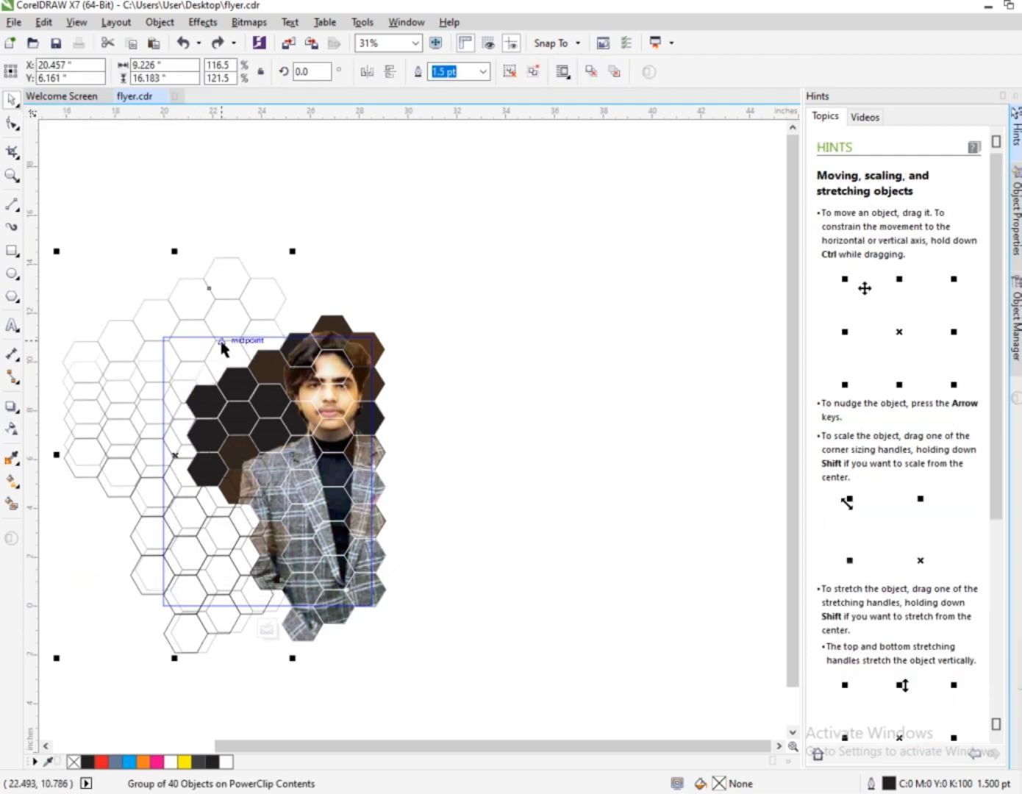
left_click(12, 429)
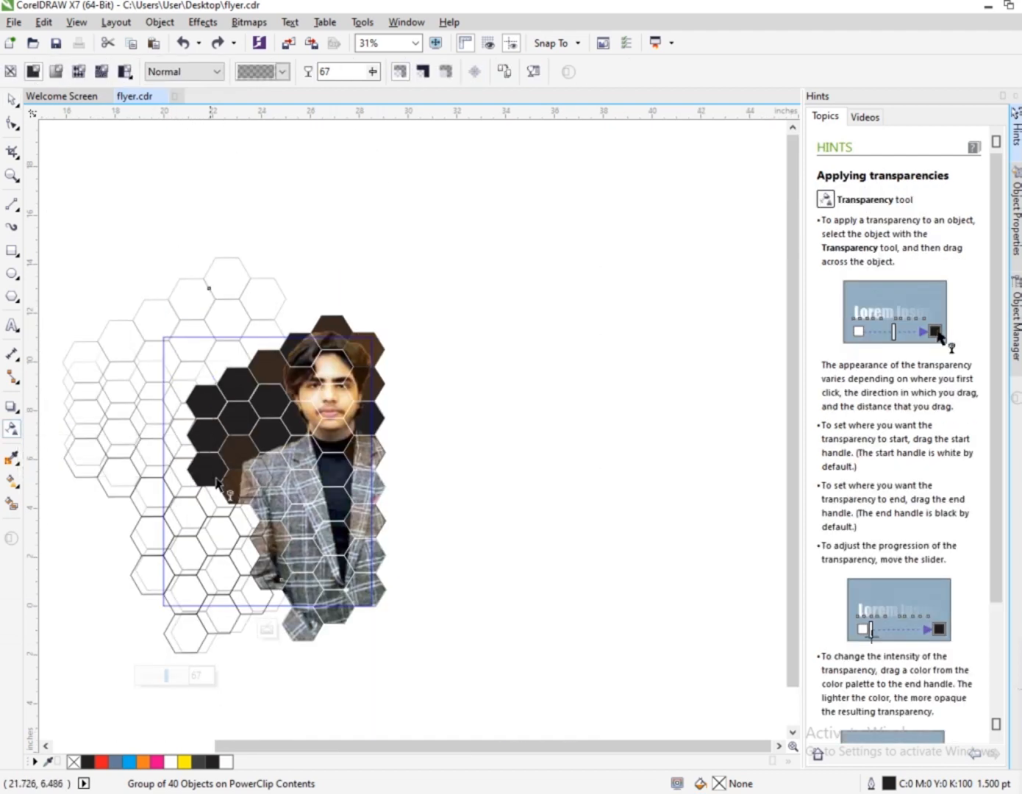
left_click_drag(165, 678, 182, 680)
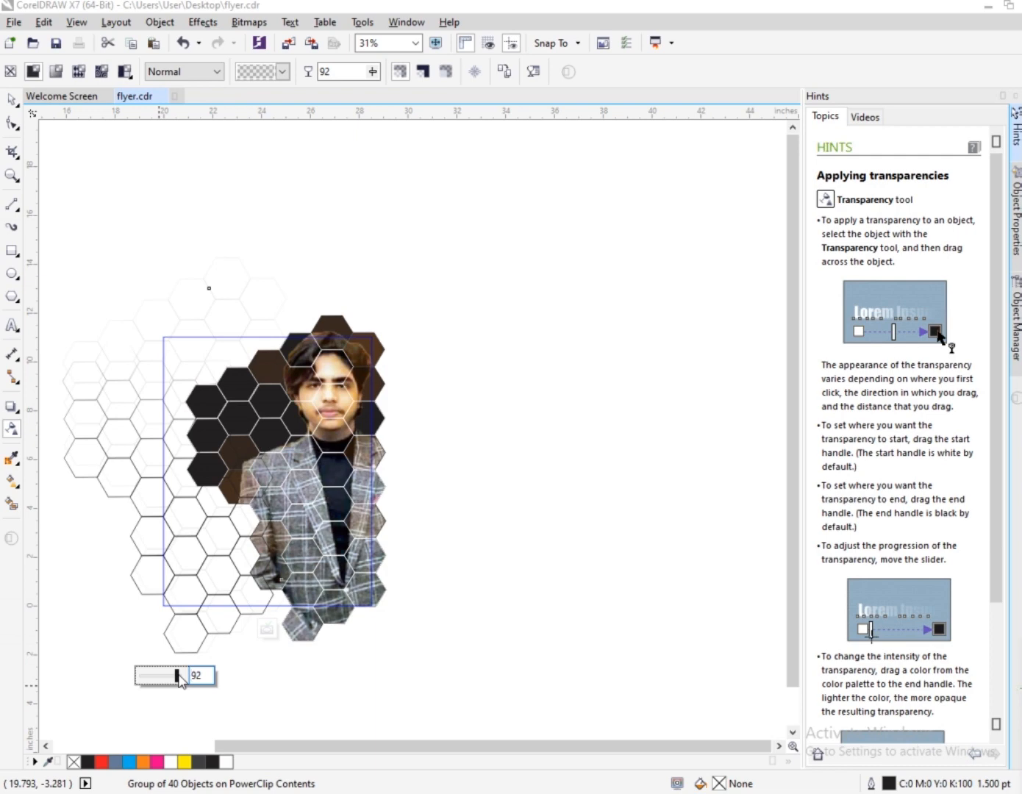
left_click(266, 628)
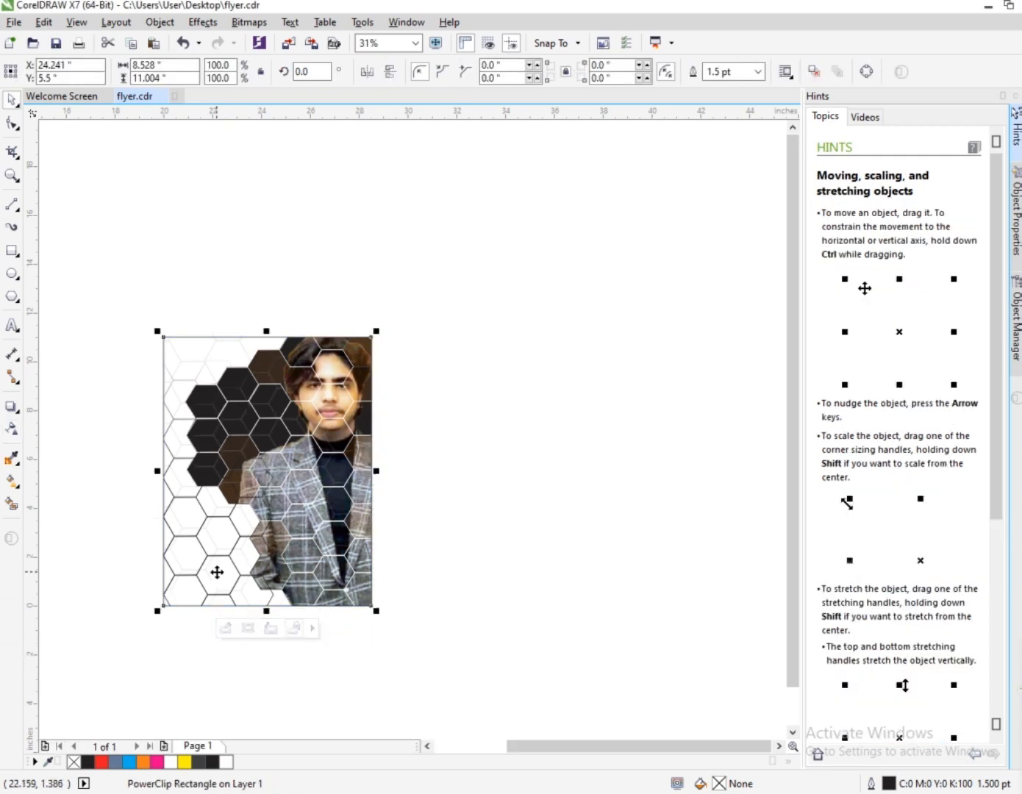
Step: Reopen the PowerClip contents and redirect the smaller honeycomb group's linear transparency horizontally, fading from beyond its left edge to past the portrait
left_click(226, 628)
left_click(206, 625)
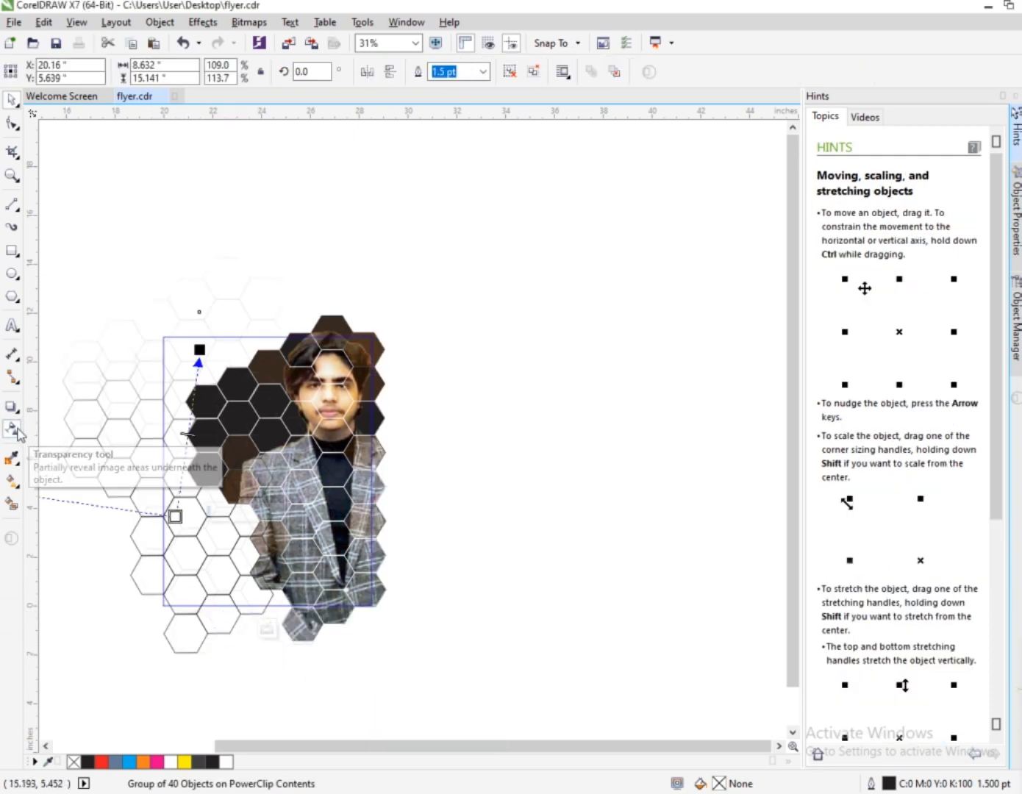
left_click(13, 428)
left_click_drag(175, 513, 203, 559)
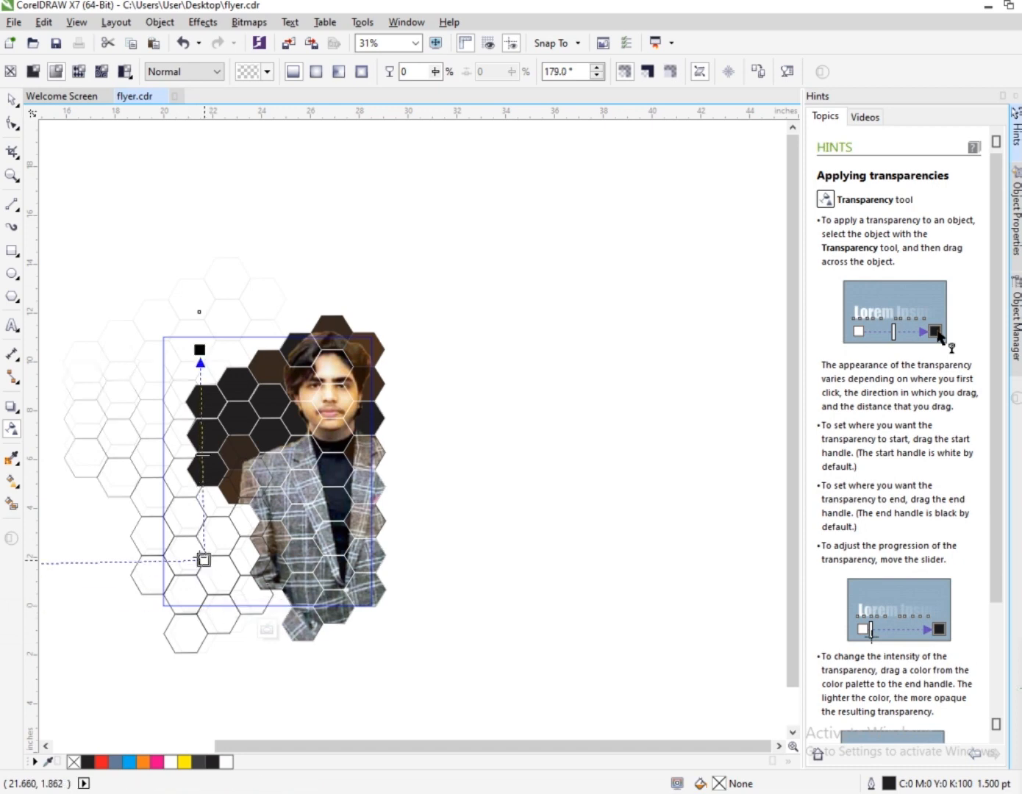
left_click_drag(205, 372, 48, 519)
left_click_drag(229, 515, 489, 500)
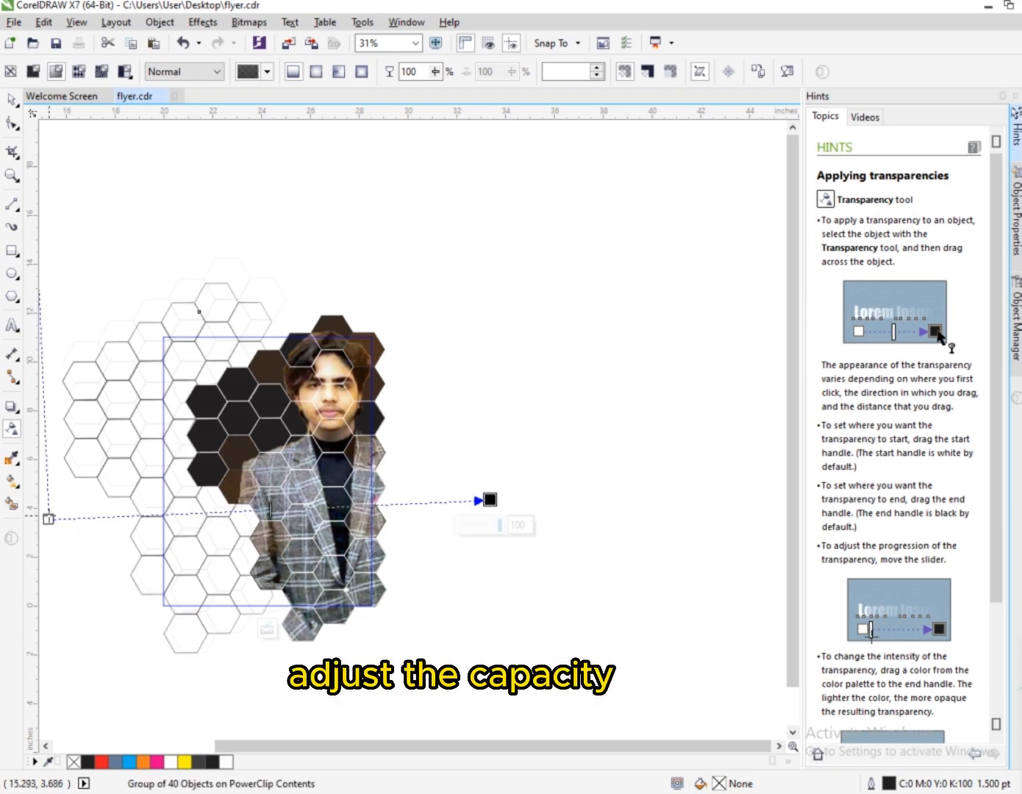
Step: Turn the smaller honeycomb group's linear transparency diagonally across the left part of the flyer and finish editing the PowerClip contents
left_click_drag(49, 519, 90, 512)
left_click_drag(489, 501, 234, 524)
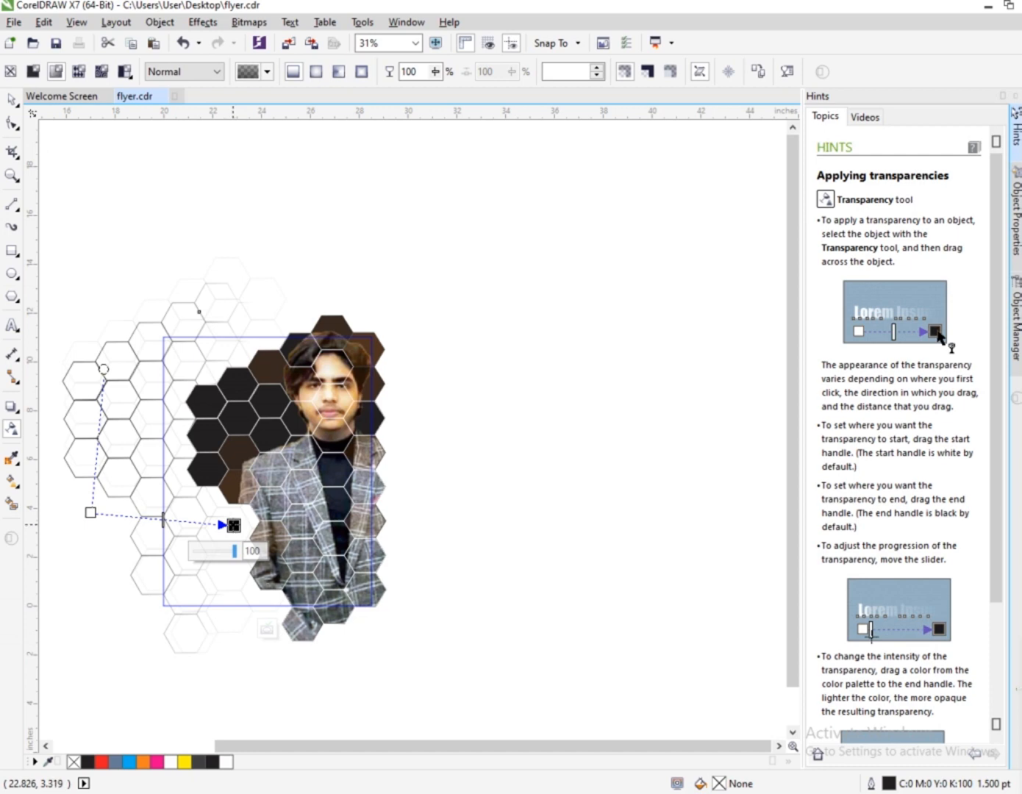
left_click_drag(92, 516, 42, 313)
left_click_drag(234, 525, 268, 545)
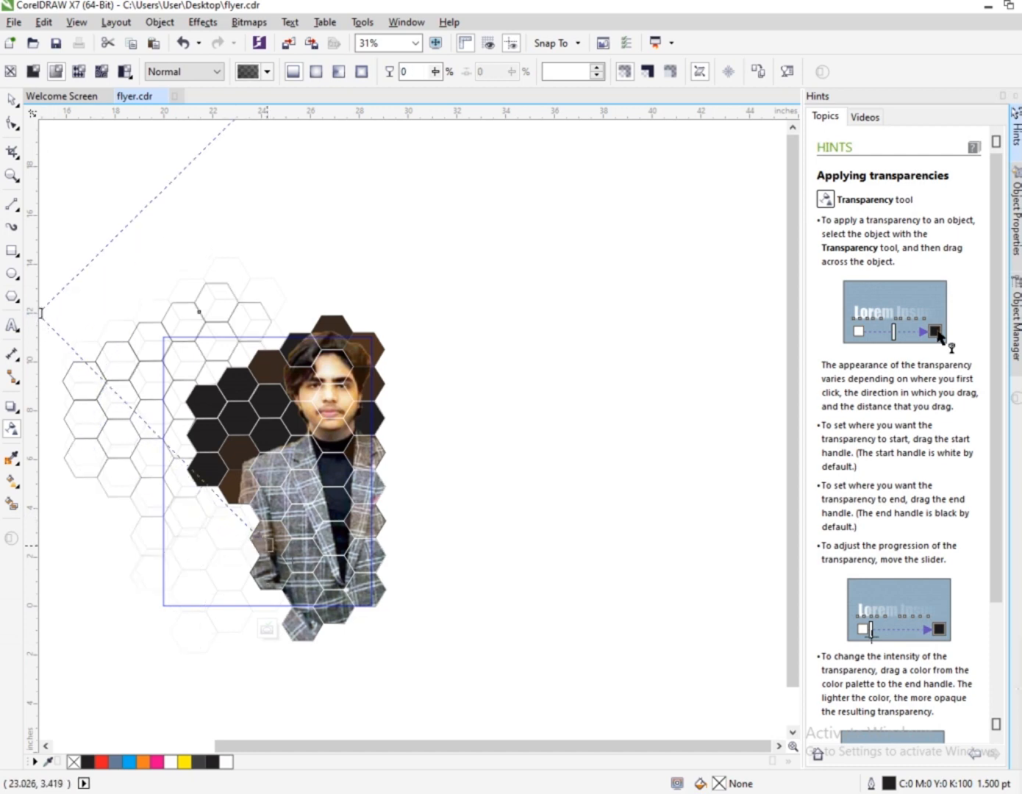
left_click(266, 629)
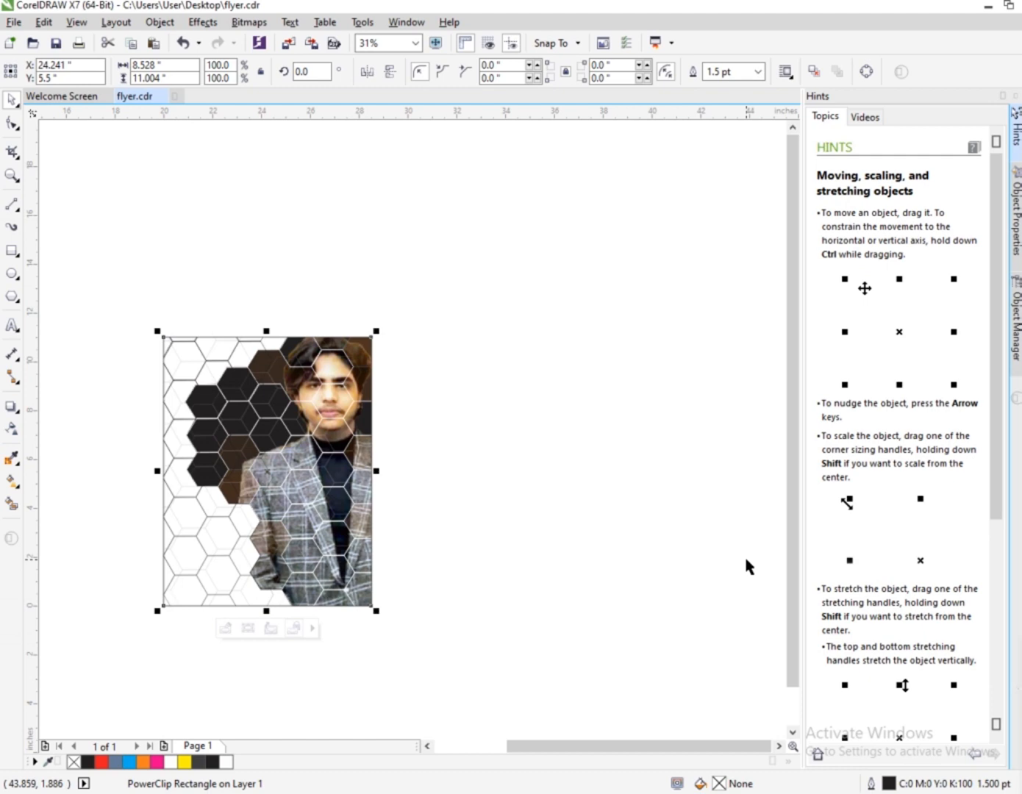
Step: Redraw the smaller honeycomb group's linear transparency within the PowerClip so it fades upward from below the flyer
scroll(169, 368, "up", 2)
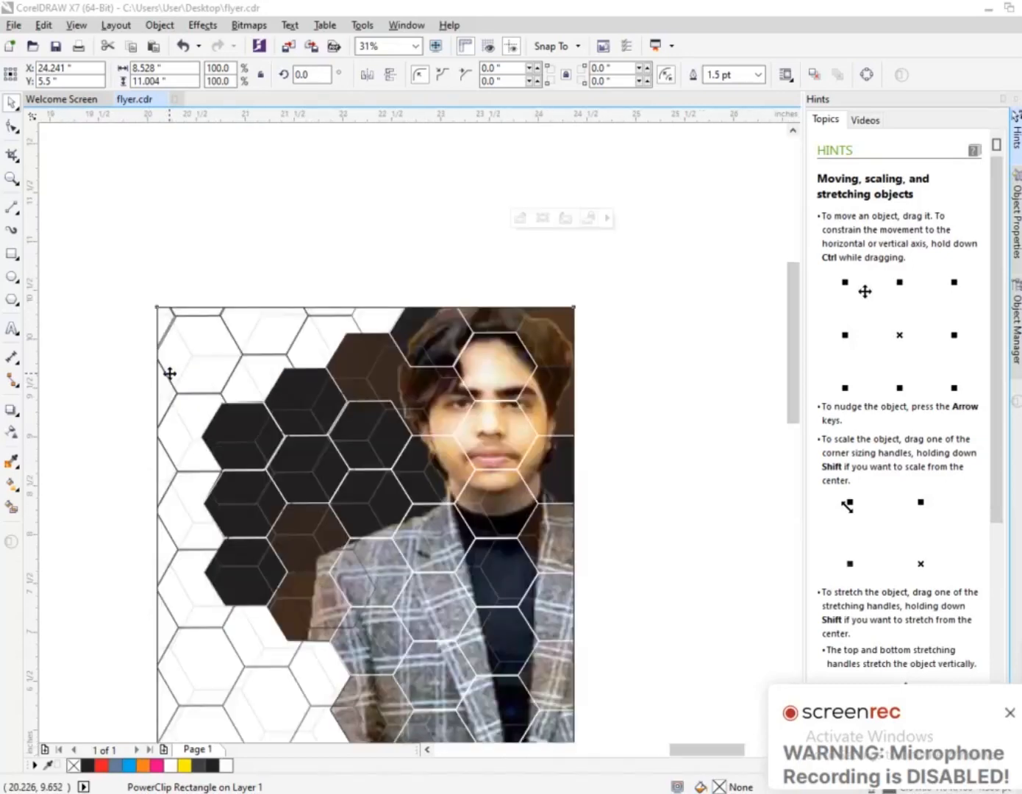
scroll(170, 368, "down", 2)
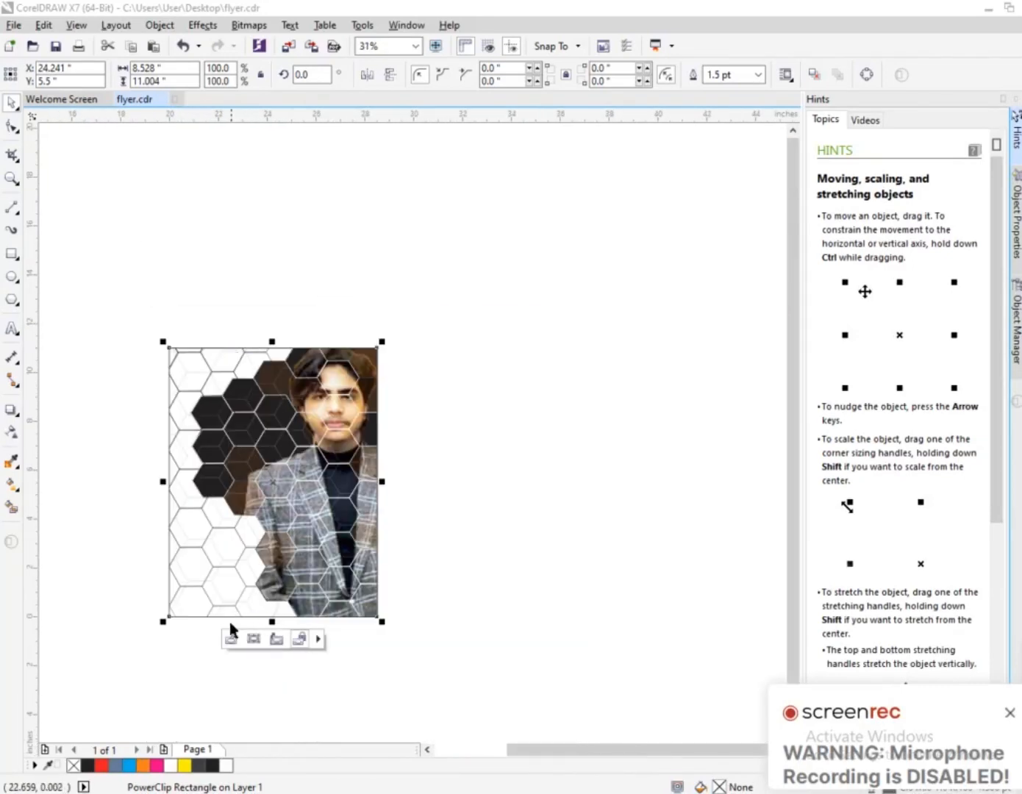
left_click(231, 638)
scroll(210, 529, "up", 3)
scroll(217, 554, "down", 5)
scroll(217, 553, "up", 2)
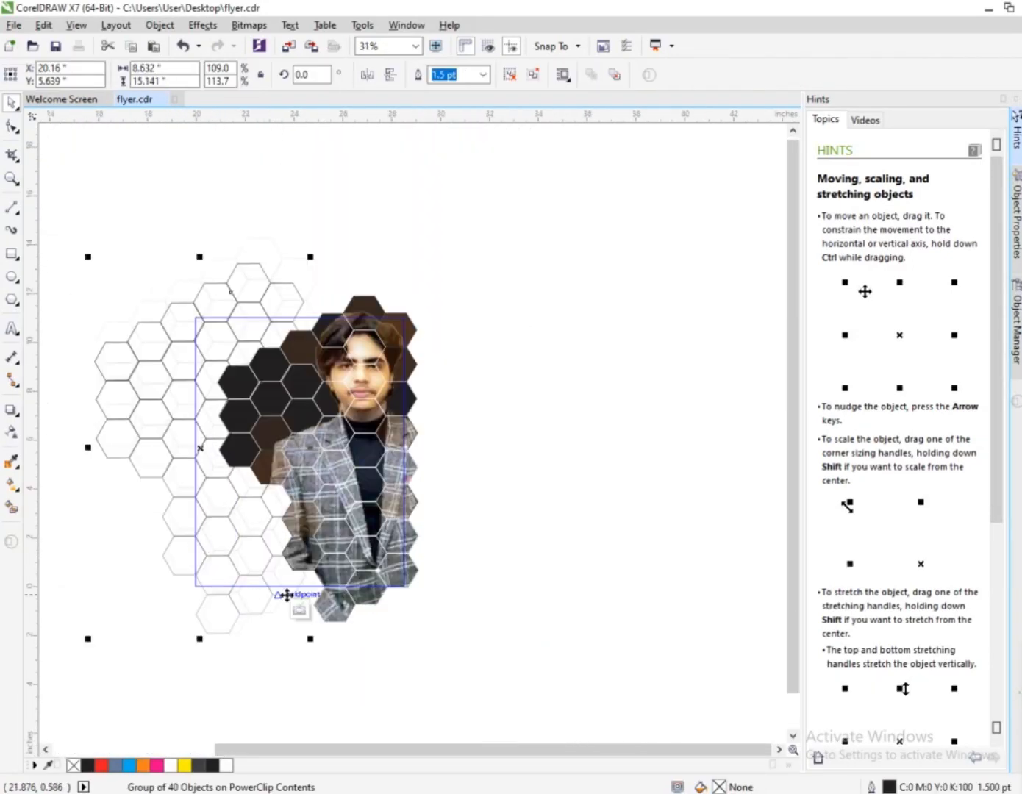
left_click(252, 559)
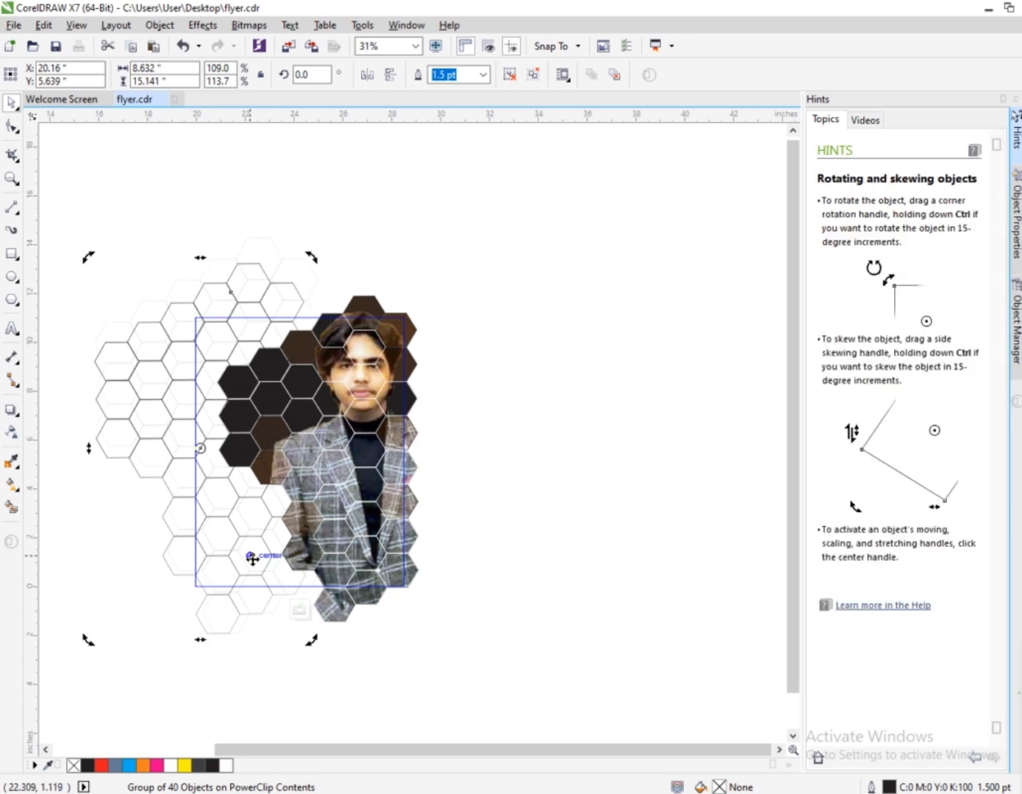
left_click(252, 558)
left_click(11, 432)
left_click_drag(247, 566, 231, 467)
left_click_drag(249, 586, 267, 730)
scroll(279, 513, "down", 2)
scroll(347, 578, "up", 2)
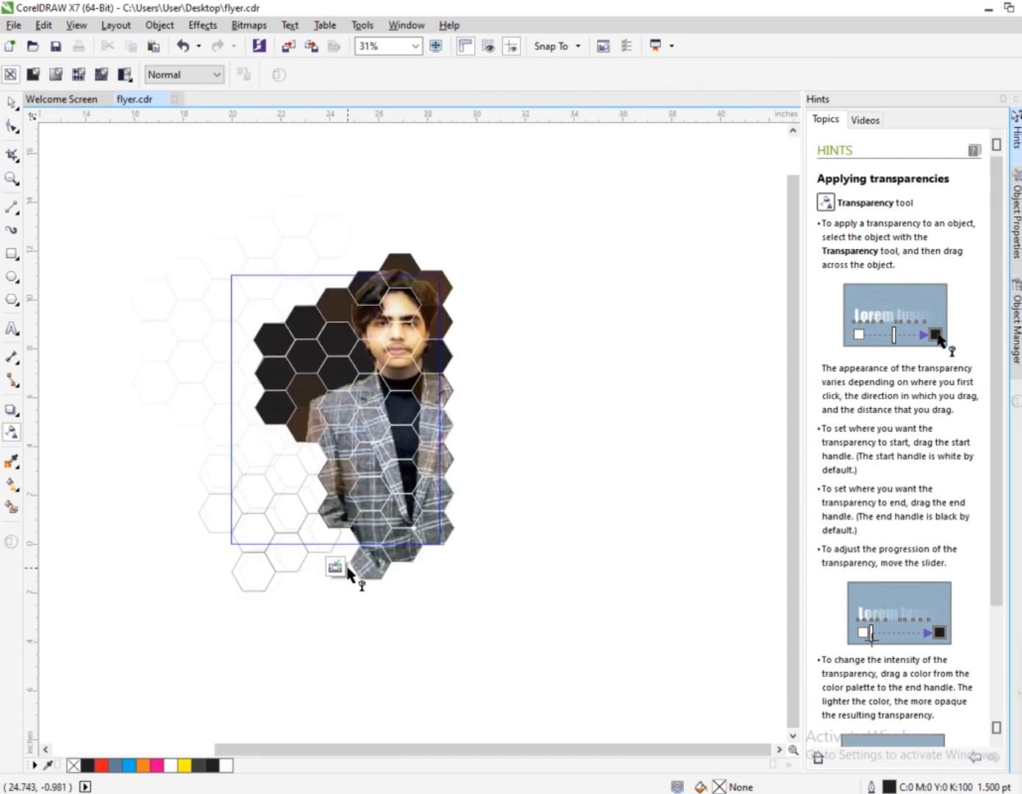
key("space")
Step: Adjust the smaller honeycomb group's linear transparency to start farther below the flyer and fade out around the flyer's mid-height
scroll(266, 460, "up", 1)
scroll(253, 453, "down", 1)
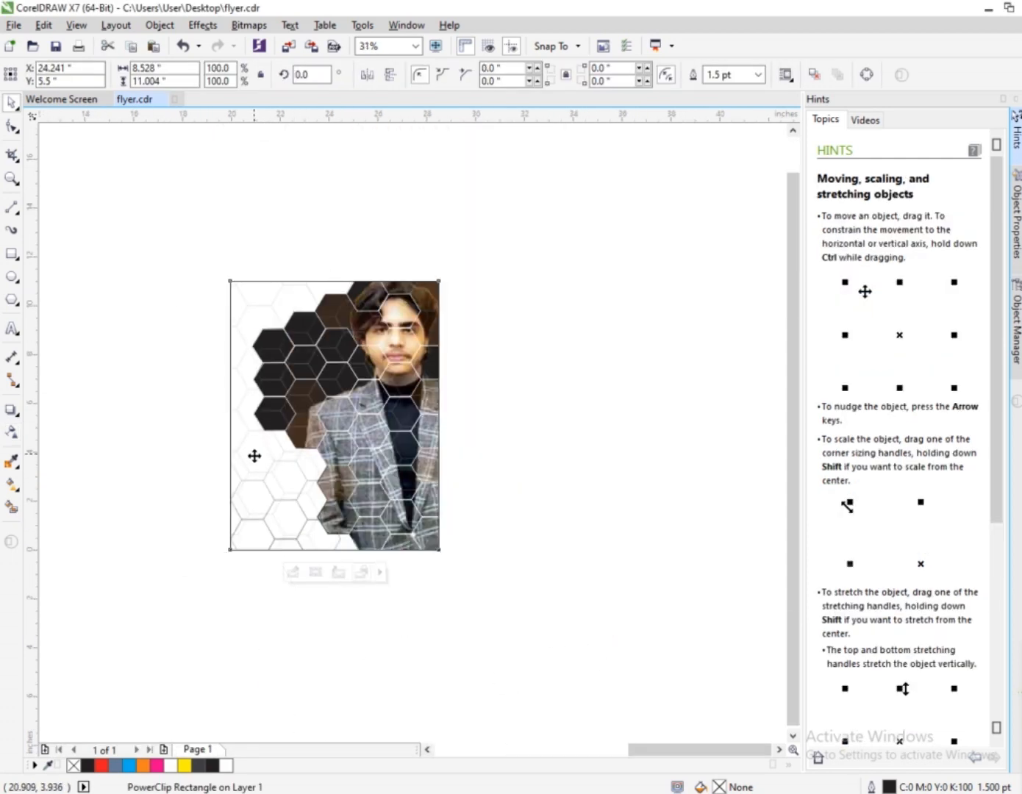
scroll(255, 461, "up", 1)
scroll(255, 462, "down", 1)
left_click(293, 576)
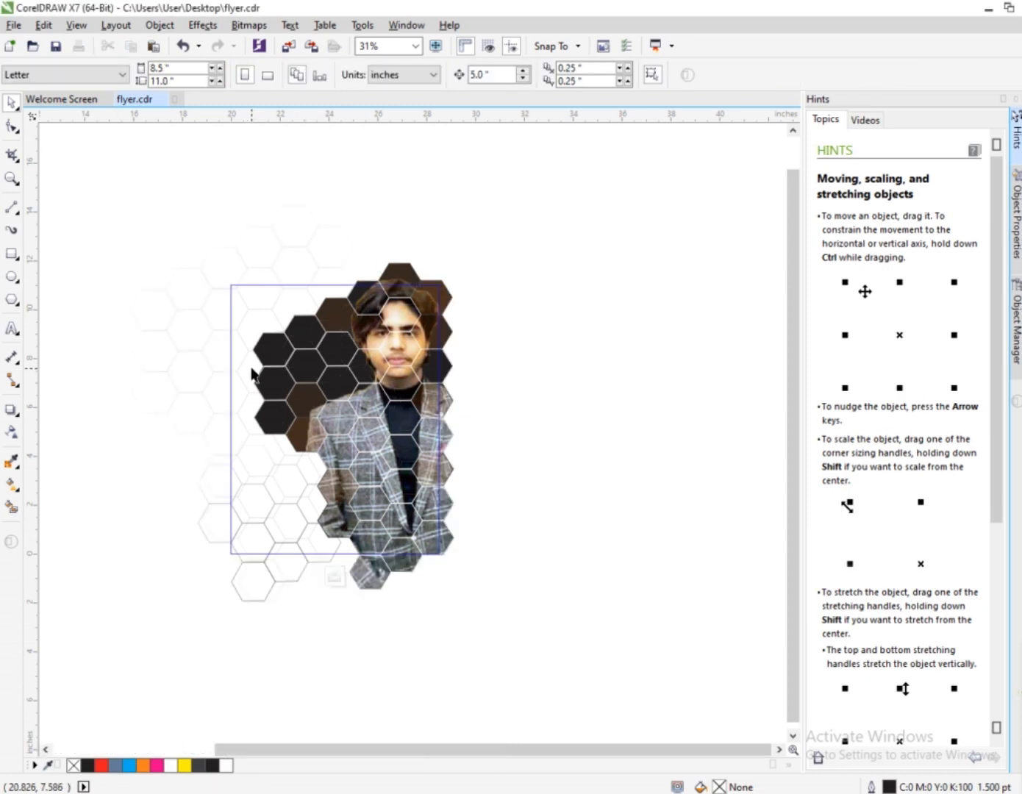
scroll(251, 365, "up", 1)
scroll(251, 365, "down", 1)
left_click(289, 588)
left_click(12, 432)
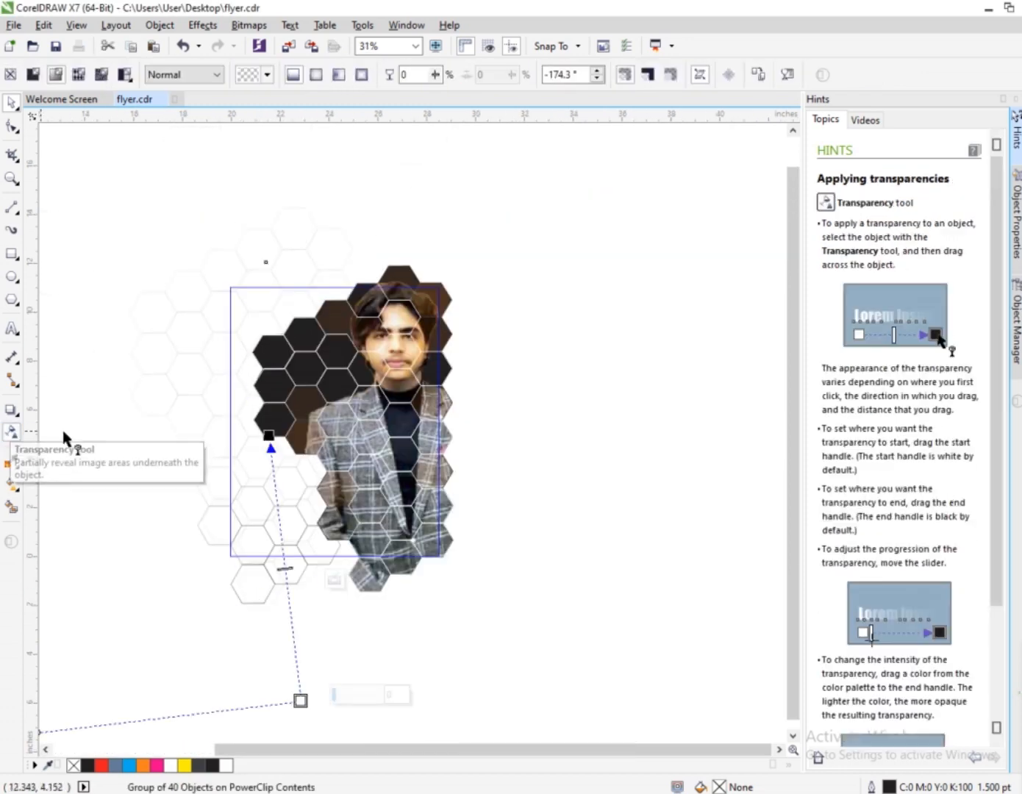
left_click_drag(269, 434, 311, 237)
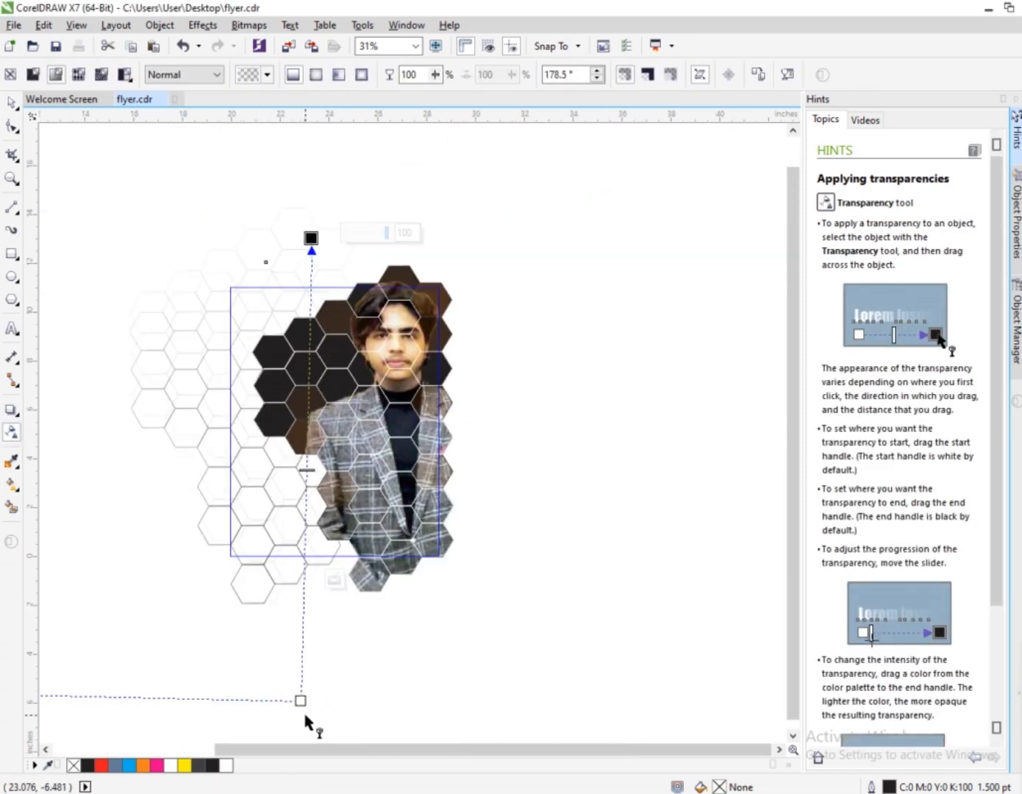
left_click_drag(300, 700, 298, 775)
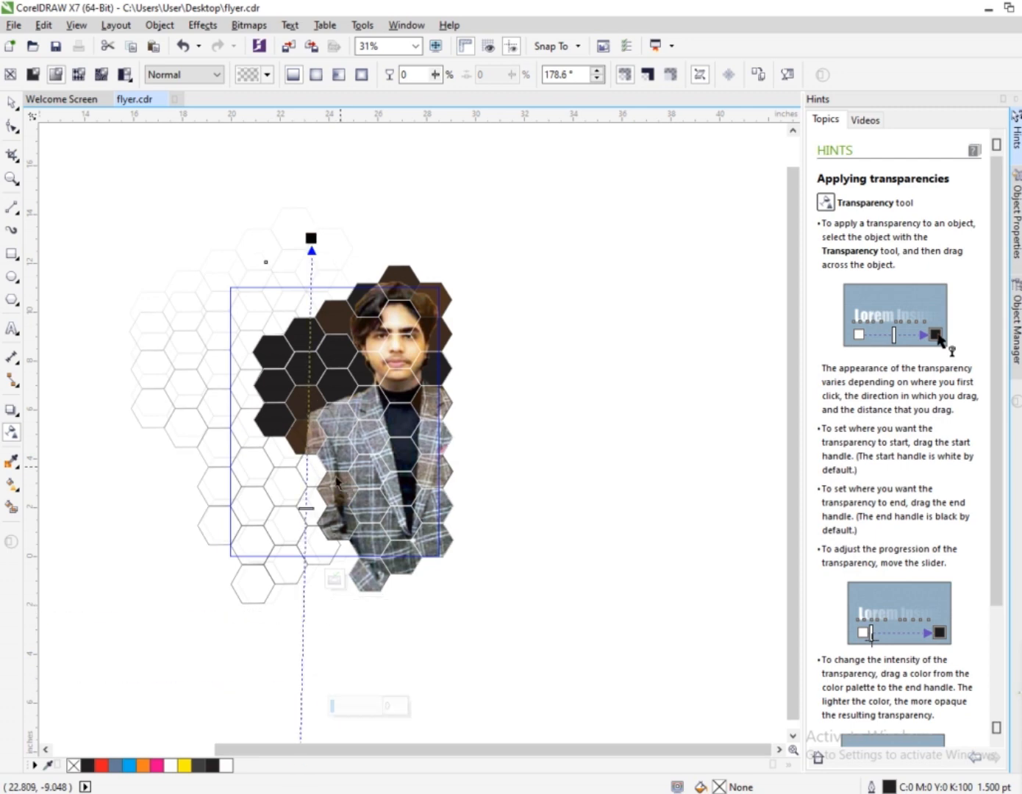
left_click_drag(303, 239, 291, 416)
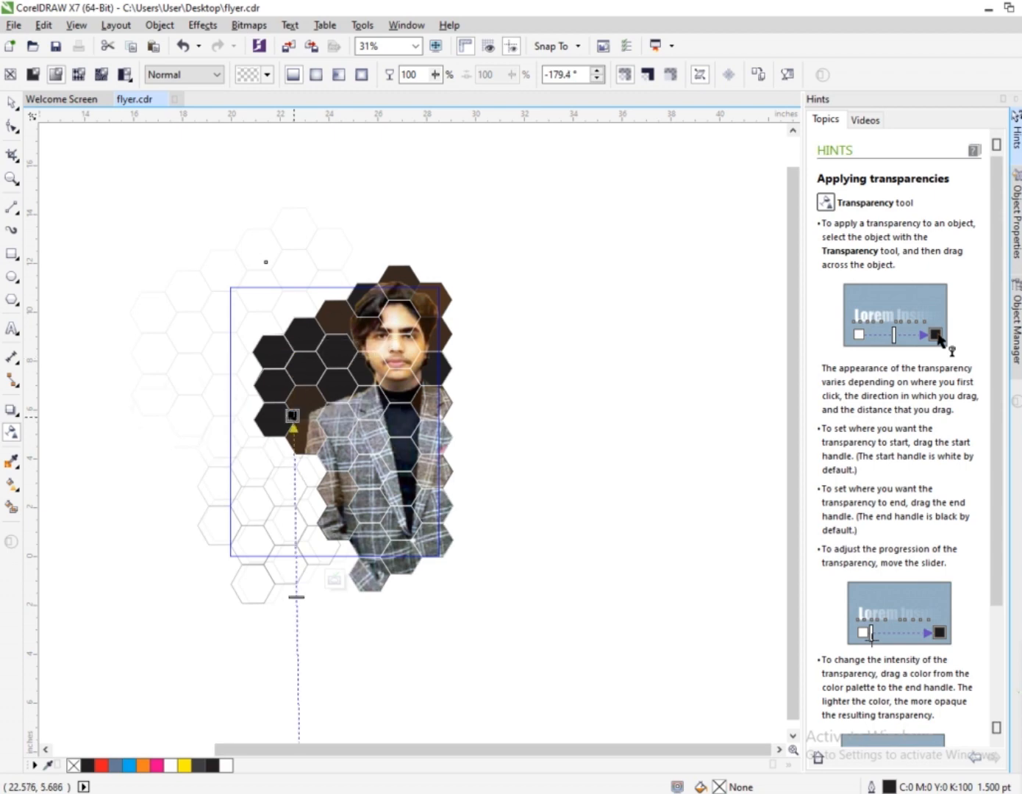
Step: Adjust the end-point transparency of the smaller honeycomb group's linear fade and finish editing the PowerClip contents
left_click(225, 223)
left_click(263, 246)
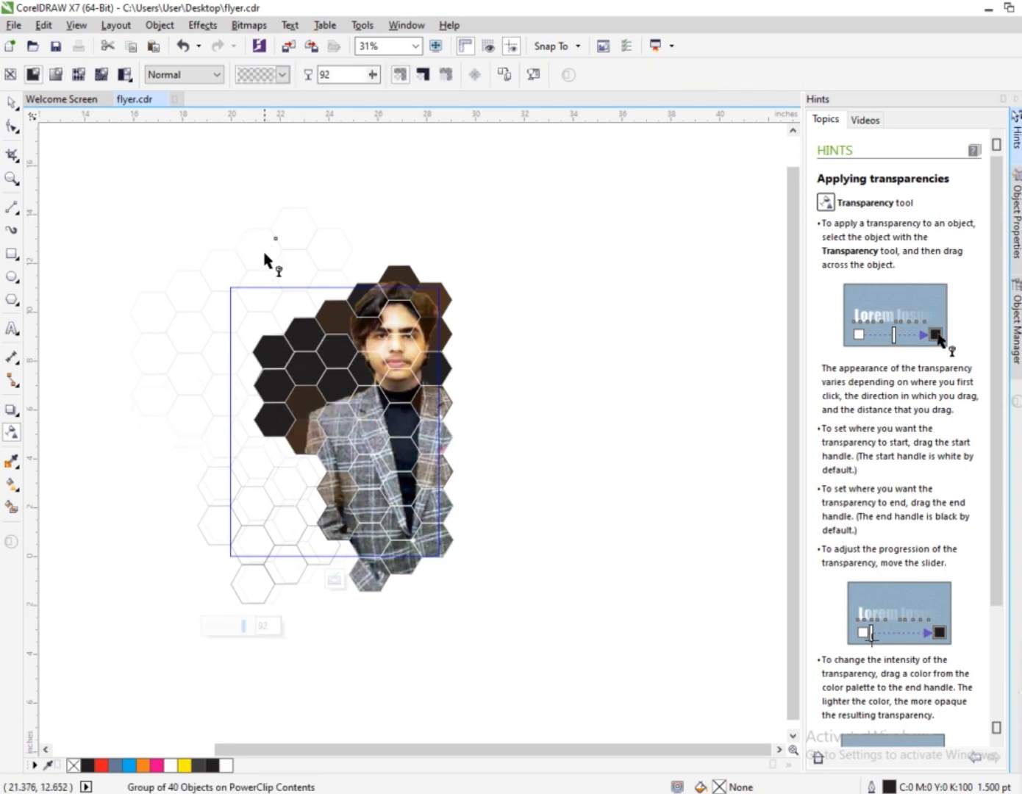
left_click(281, 581)
left_click(372, 431)
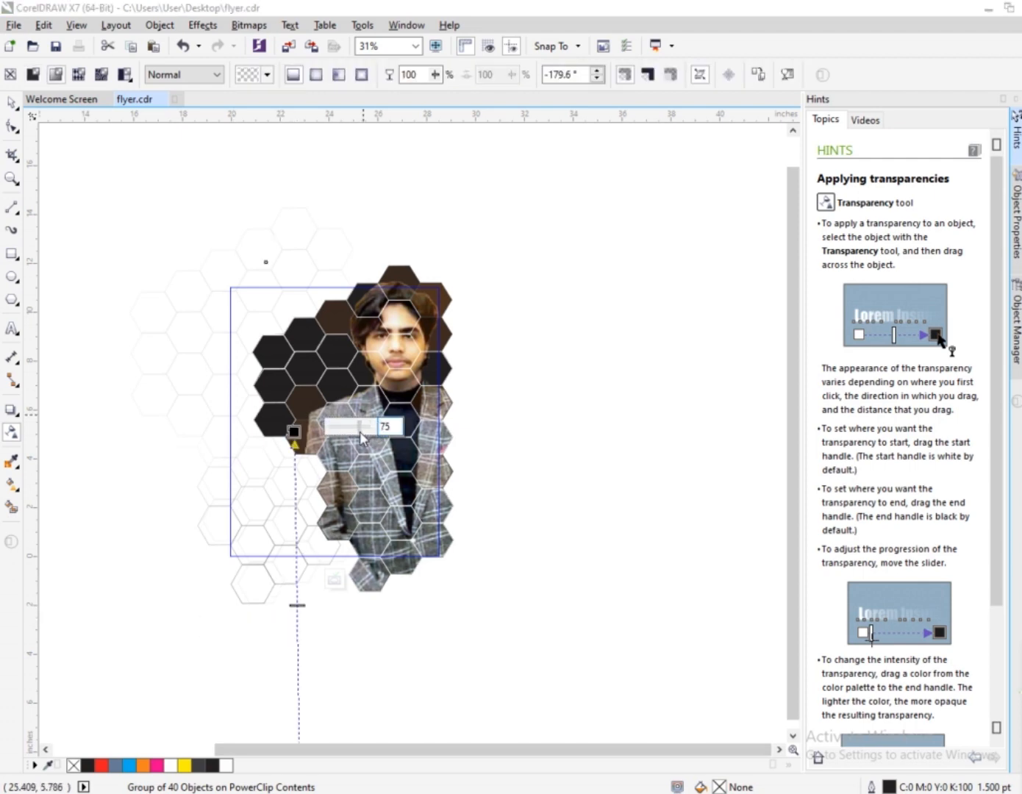
left_click(258, 586)
left_click(548, 440)
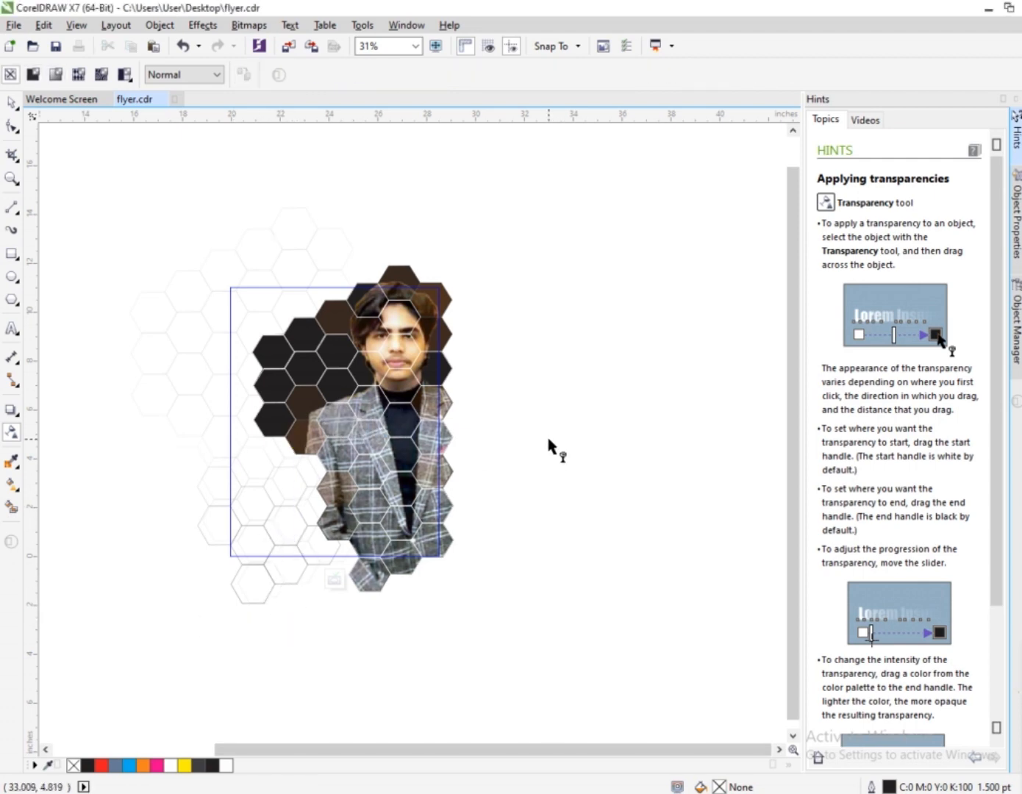
left_click(335, 580)
scroll(265, 472, "up", 3)
scroll(265, 472, "down", 3)
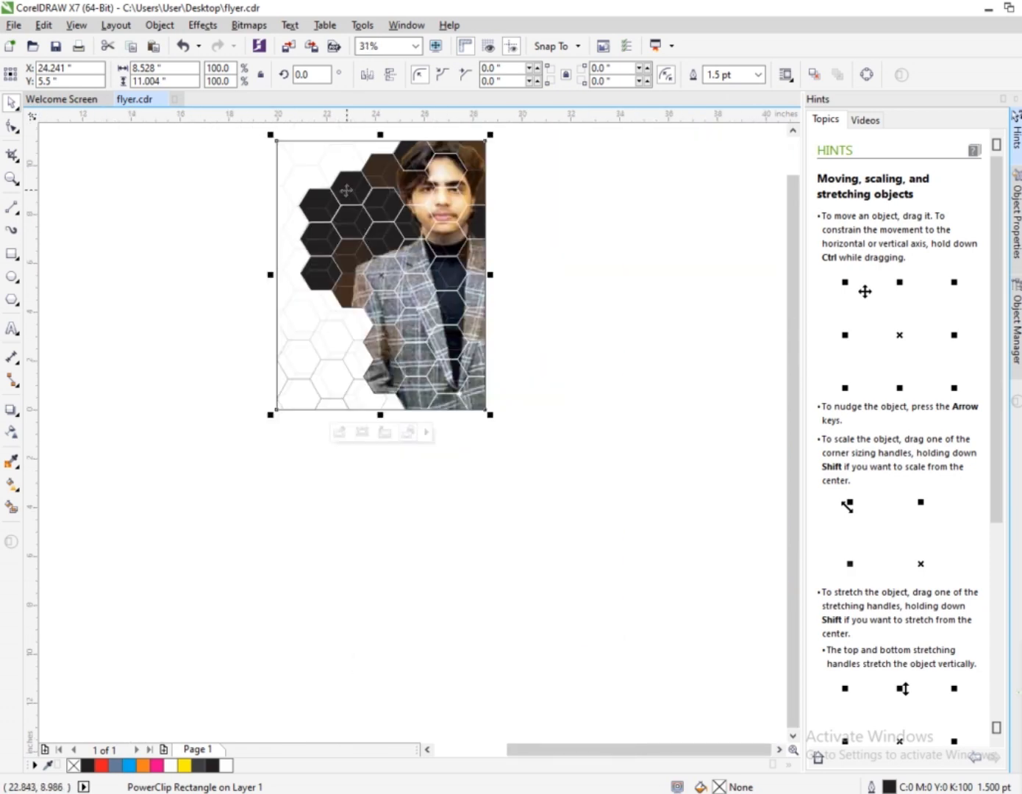
scroll(318, 168, "up", 1)
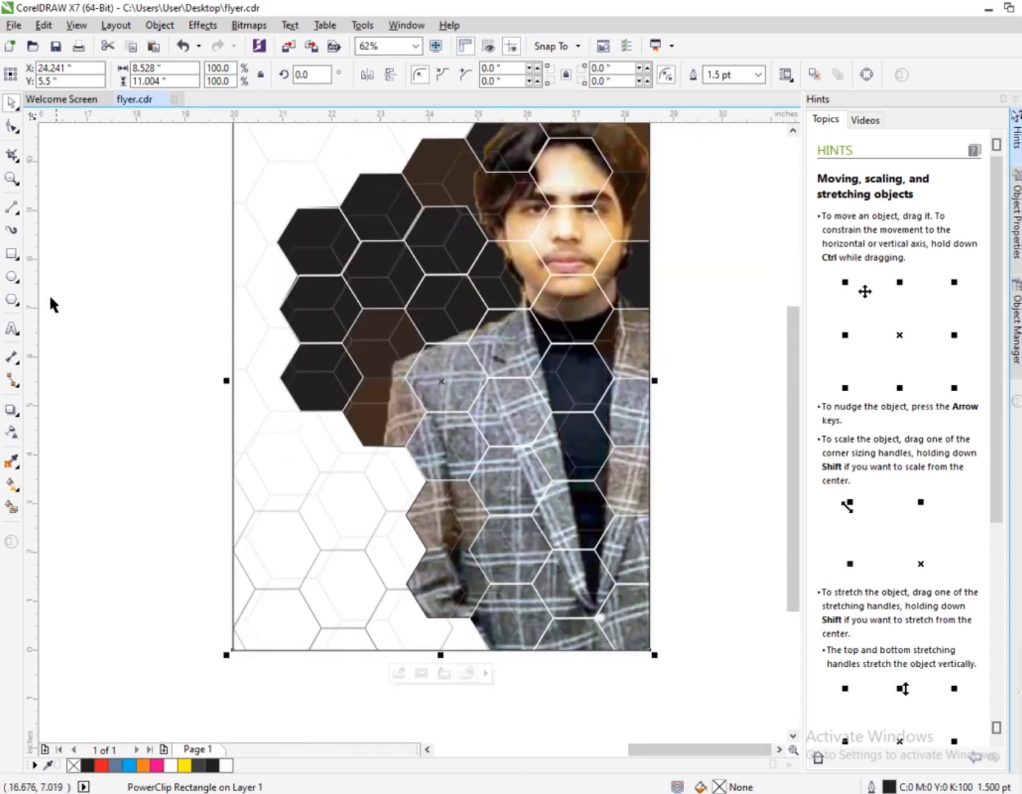
Step: Add the artistic text GRAPHIC DESIGNER in 24 pt Arial and place it beneath the black hexagons near the flyer's left edge
left_click(12, 329)
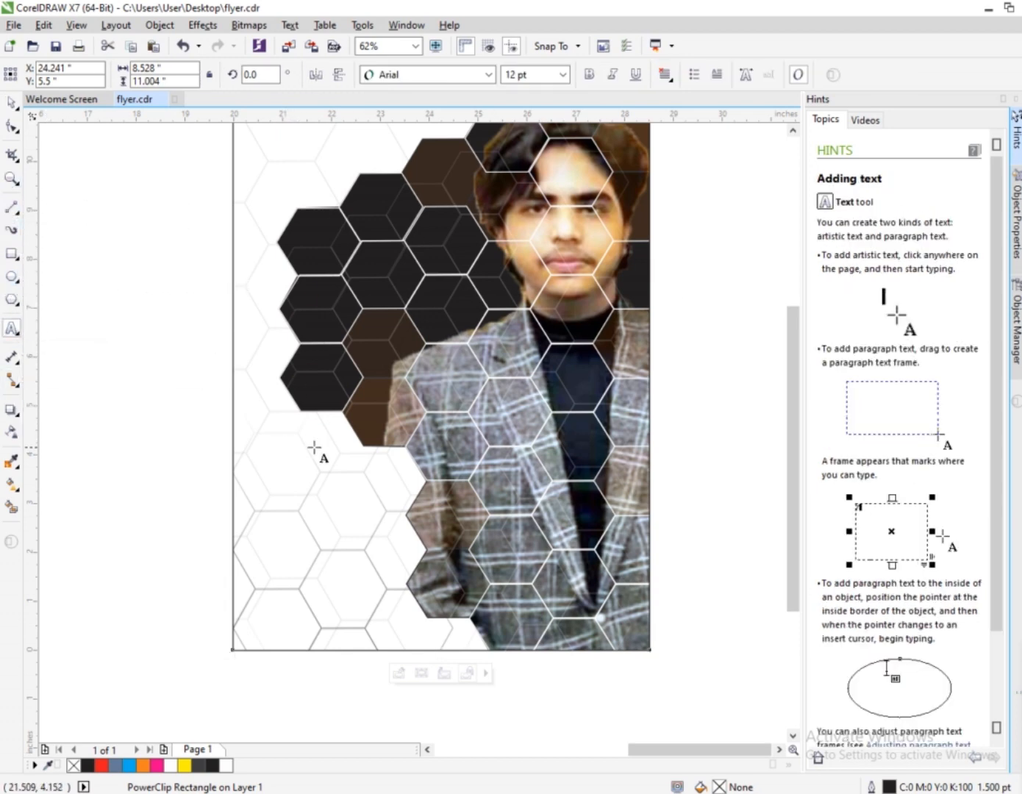
left_click(269, 465)
scroll(275, 460, "up", 2)
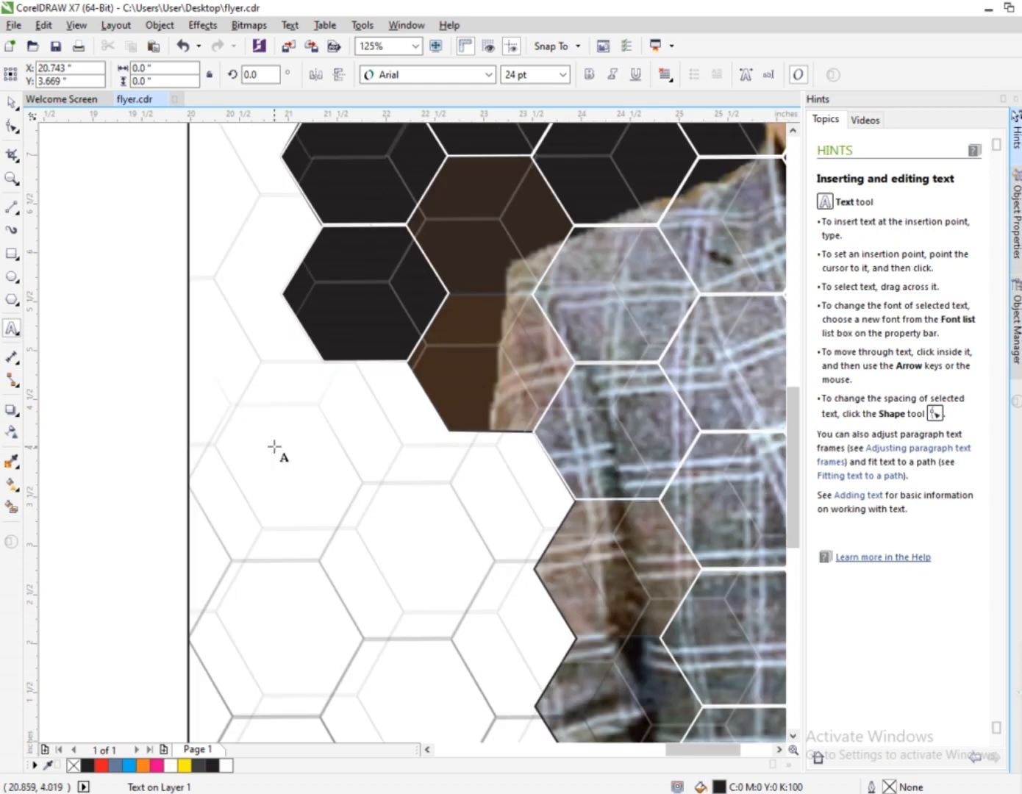
type("GRAP")
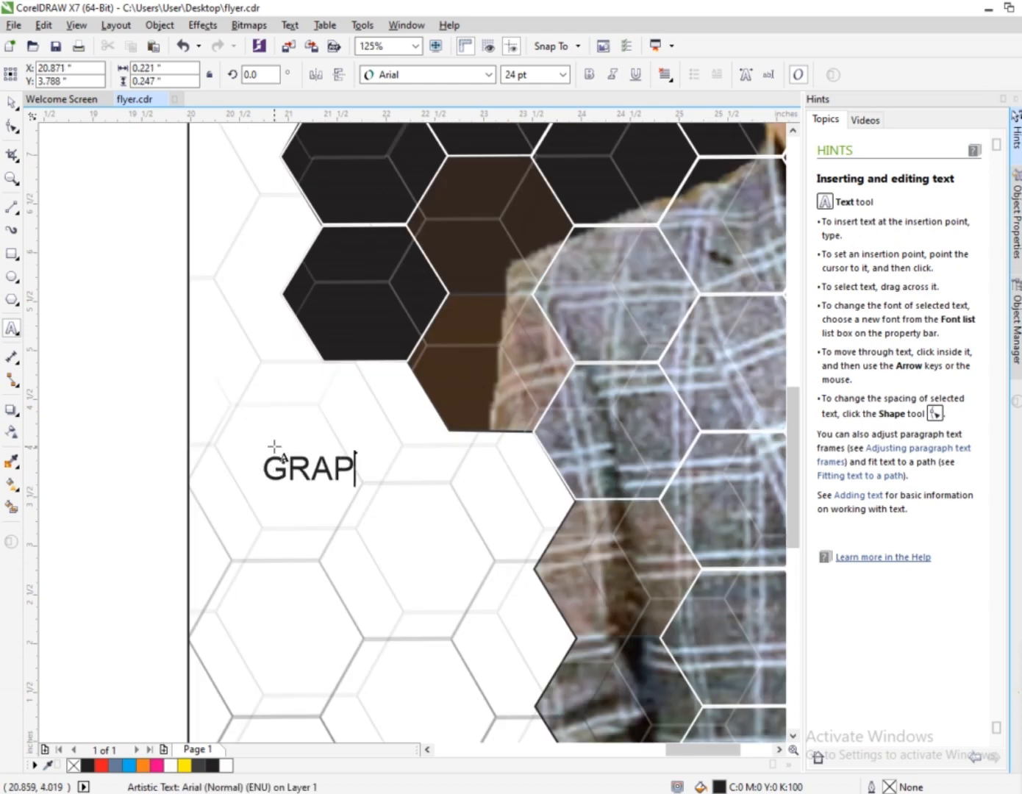
type("HIC")
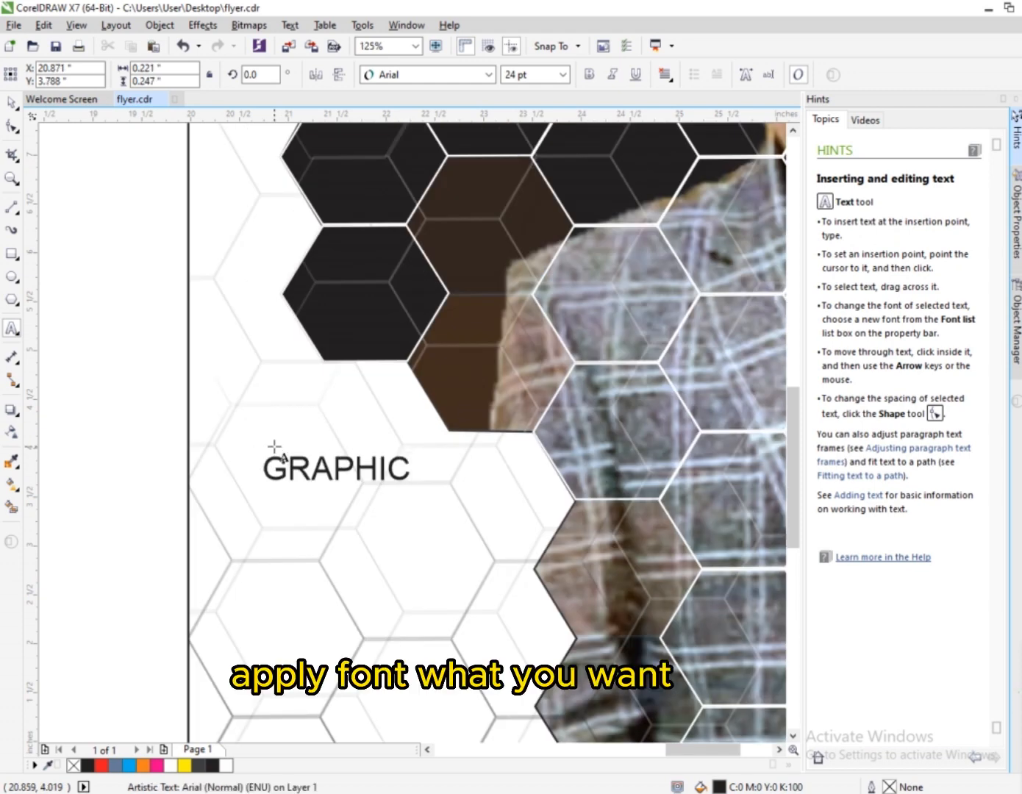
type(" DESI")
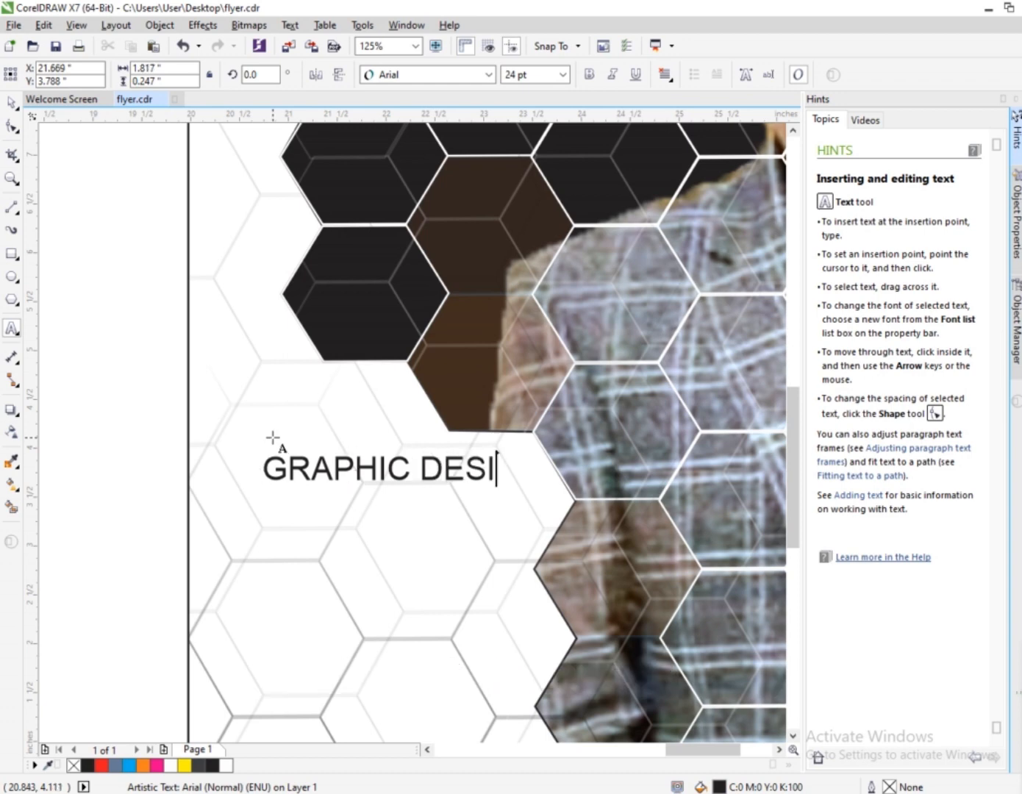
type("GNER")
scroll(96, 338, "right", 2)
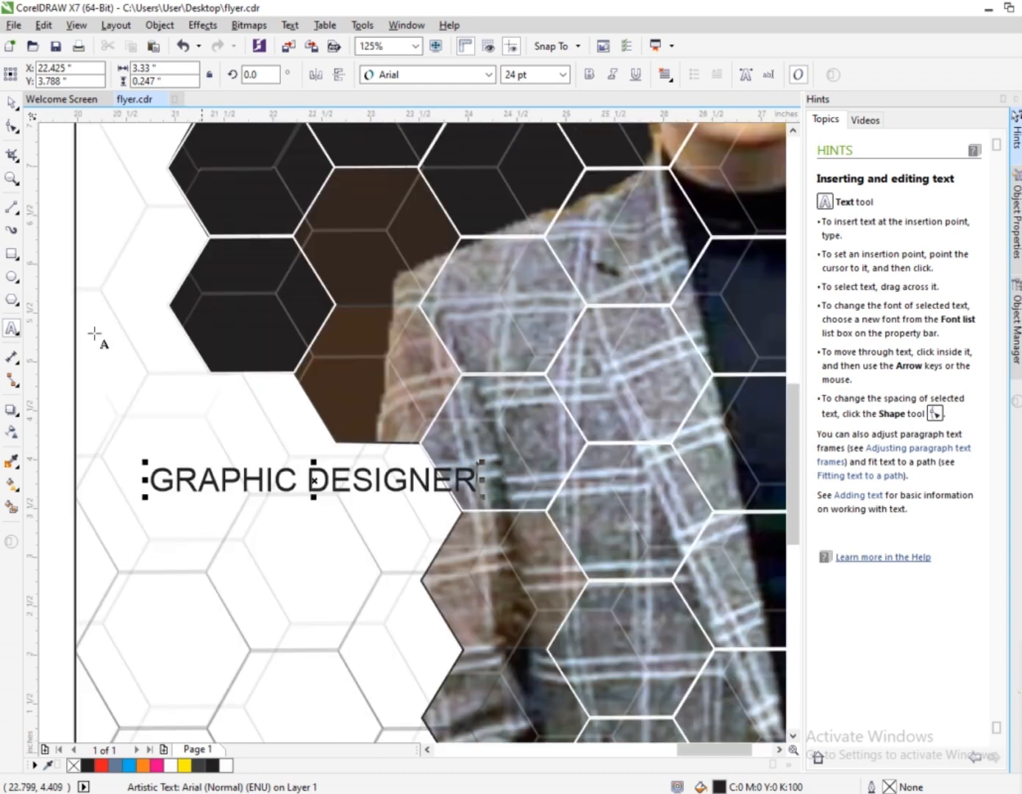
left_click_drag(311, 481, 261, 506)
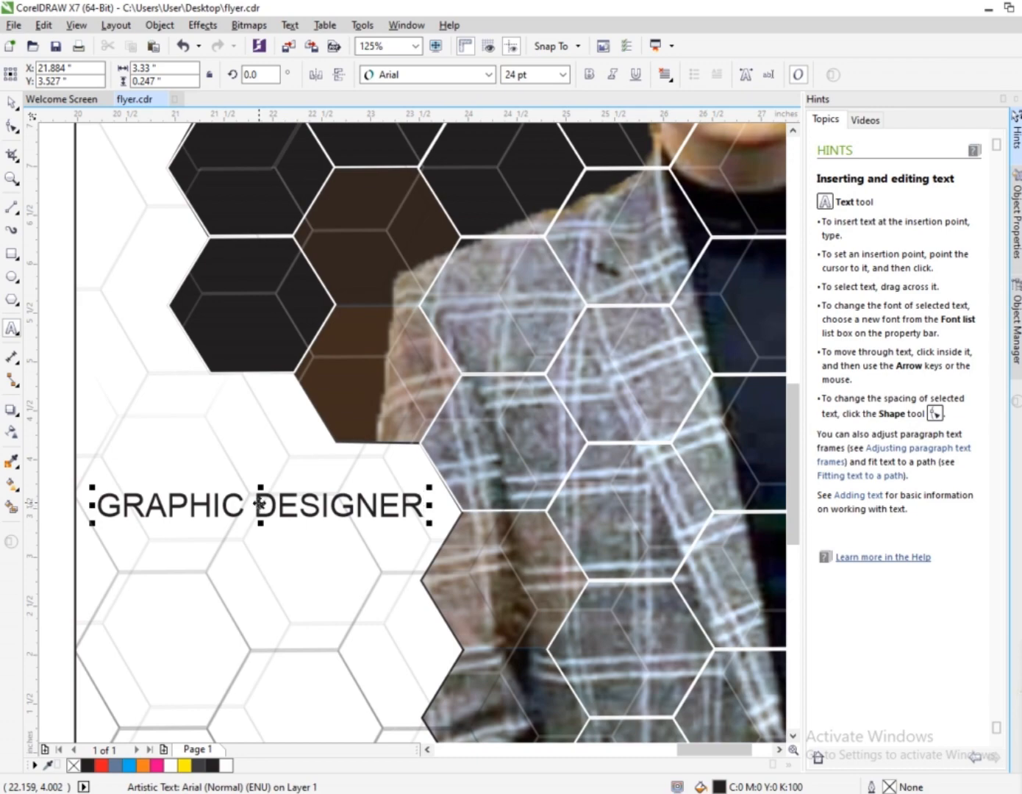
scroll(261, 505, "down", 1)
scroll(271, 524, "up", 1)
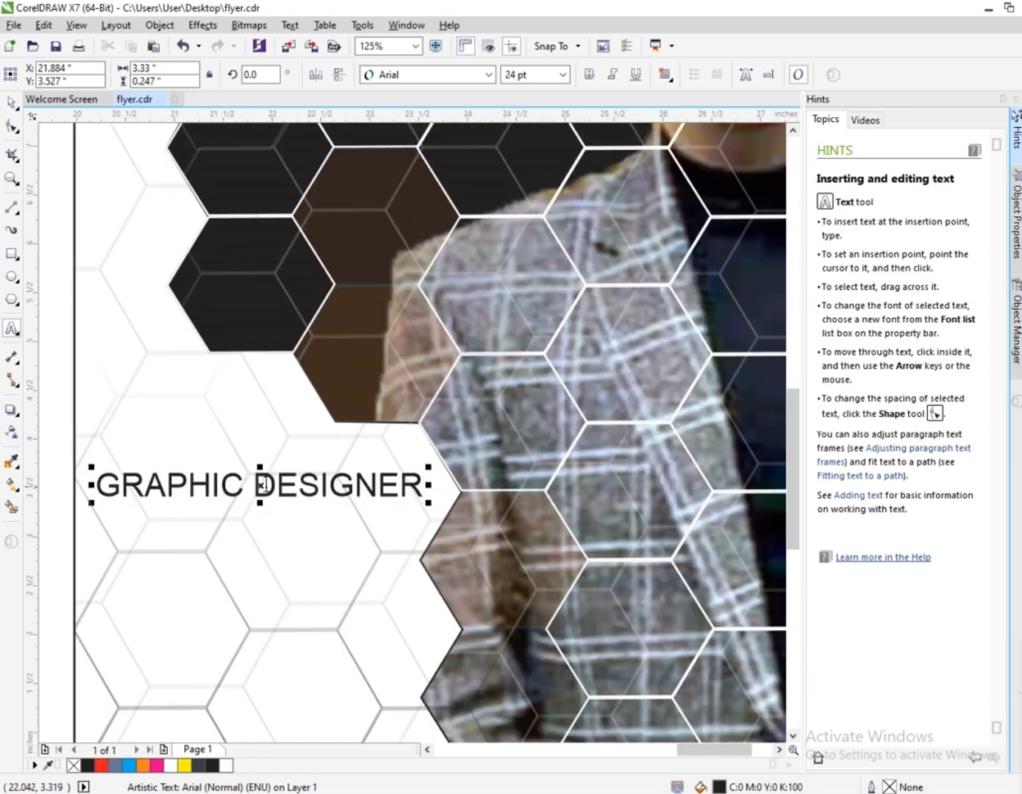
Step: Duplicate the GRAPHIC DESIGNER text just below the original and replace the copy's wording with LOGO DESI
left_click_drag(259, 486, 258, 546)
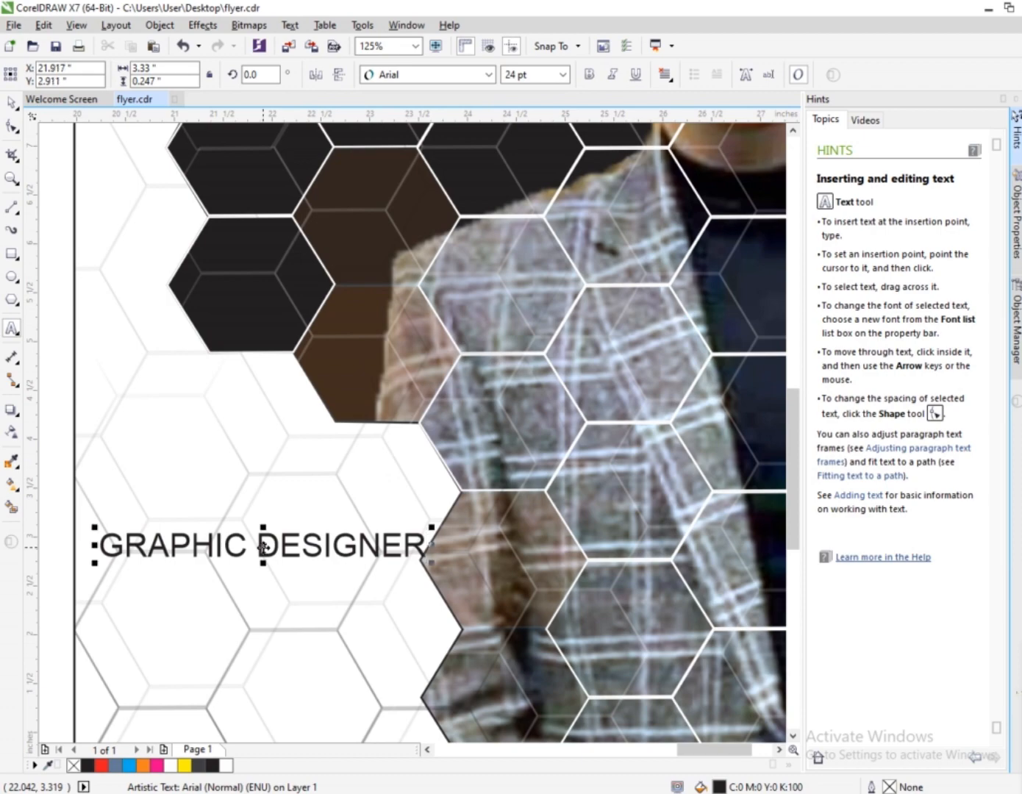
key("ctrl+z")
left_click(11, 104)
left_click_drag(259, 485, 263, 556)
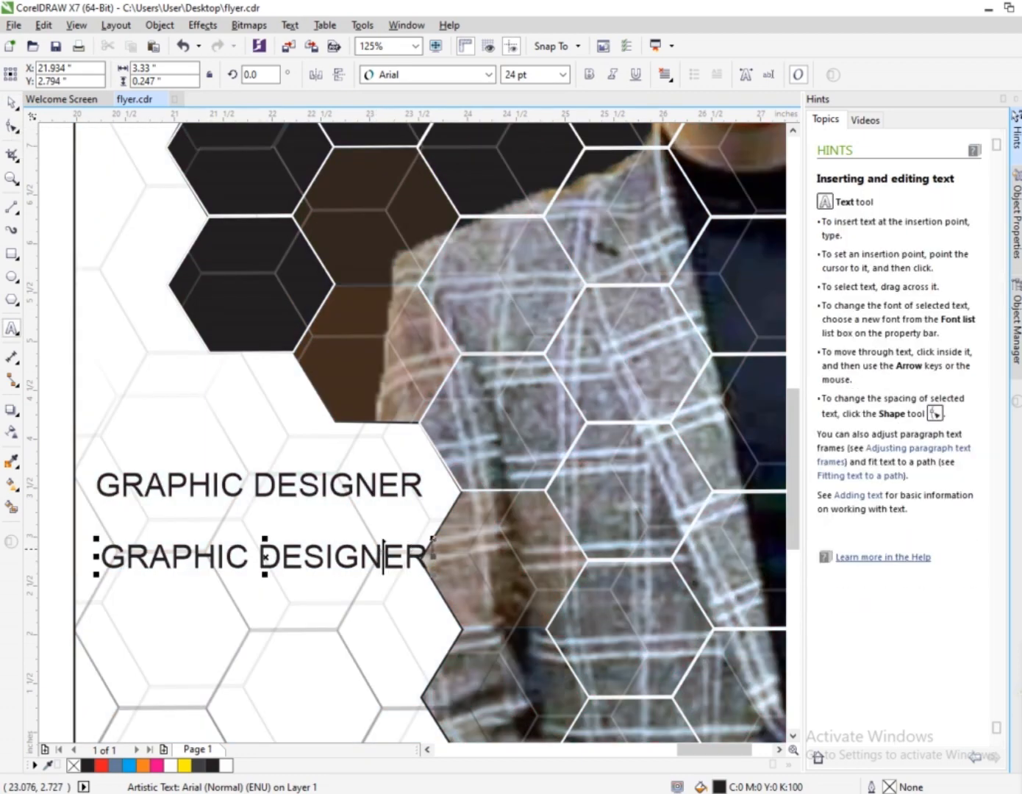
left_click(427, 556)
key("BackSpace")
key("BackSpace")
key("BackSpace")
key("BackSpace")
key("BackSpace")
key("BackSpace")
key("BackSpace")
key("BackSpace")
key("BackSpace")
key("BackSpace")
key("BackSpace")
key("BackSpace")
key("BackSpace")
key("BackSpace")
key("BackSpace")
key("BackSpace")
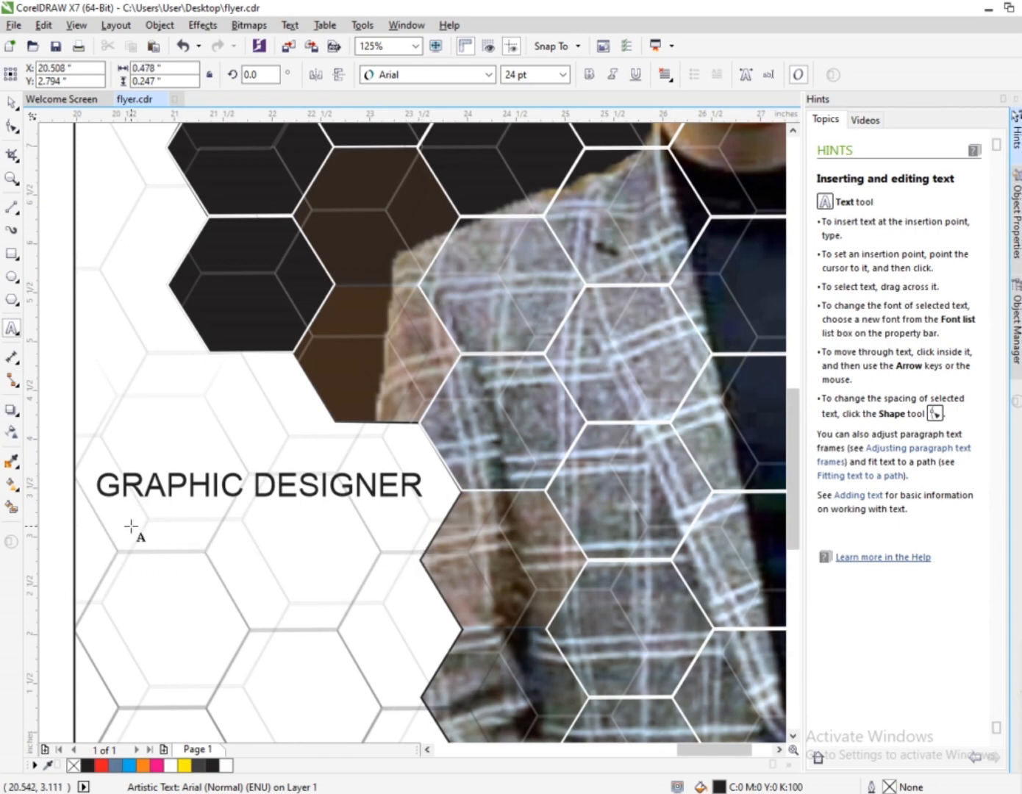
type("LOGO")
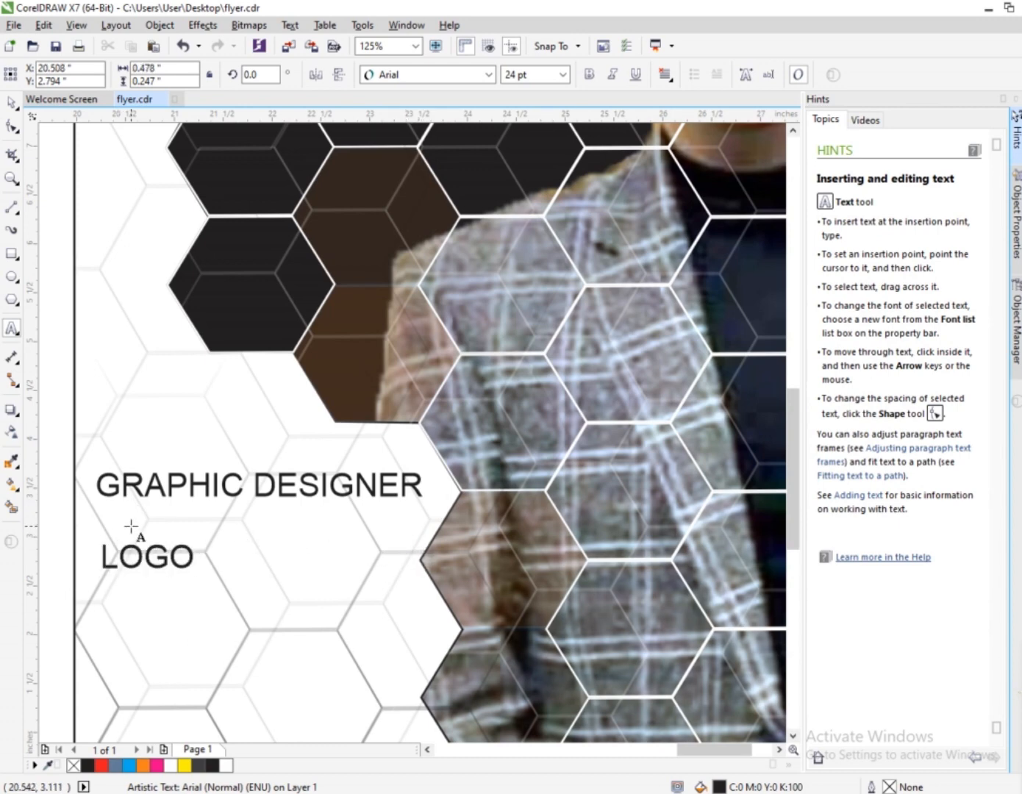
type(" DESI")
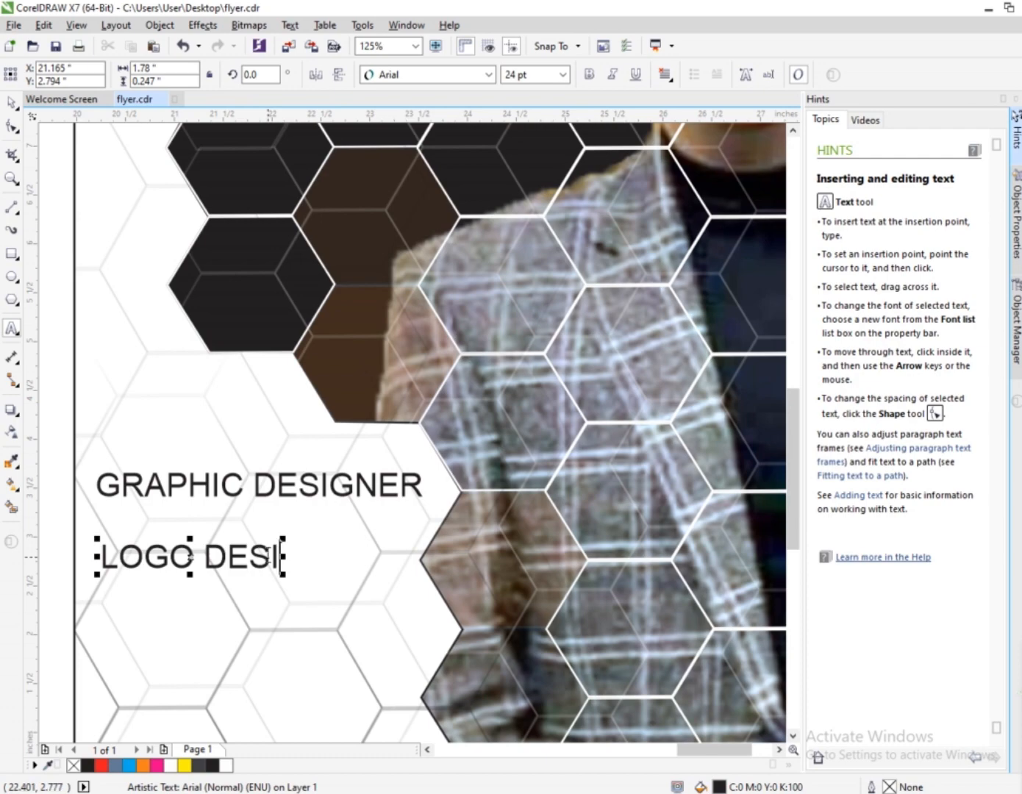
Step: Erase the duplicated text line below GRAPHIC DESIGNER and undo the last change
key("BackSpace")
key("BackSpace")
key("BackSpace")
key("BackSpace")
key("BackSpace")
key("BackSpace")
key("BackSpace")
key("BackSpace")
key("BackSpace")
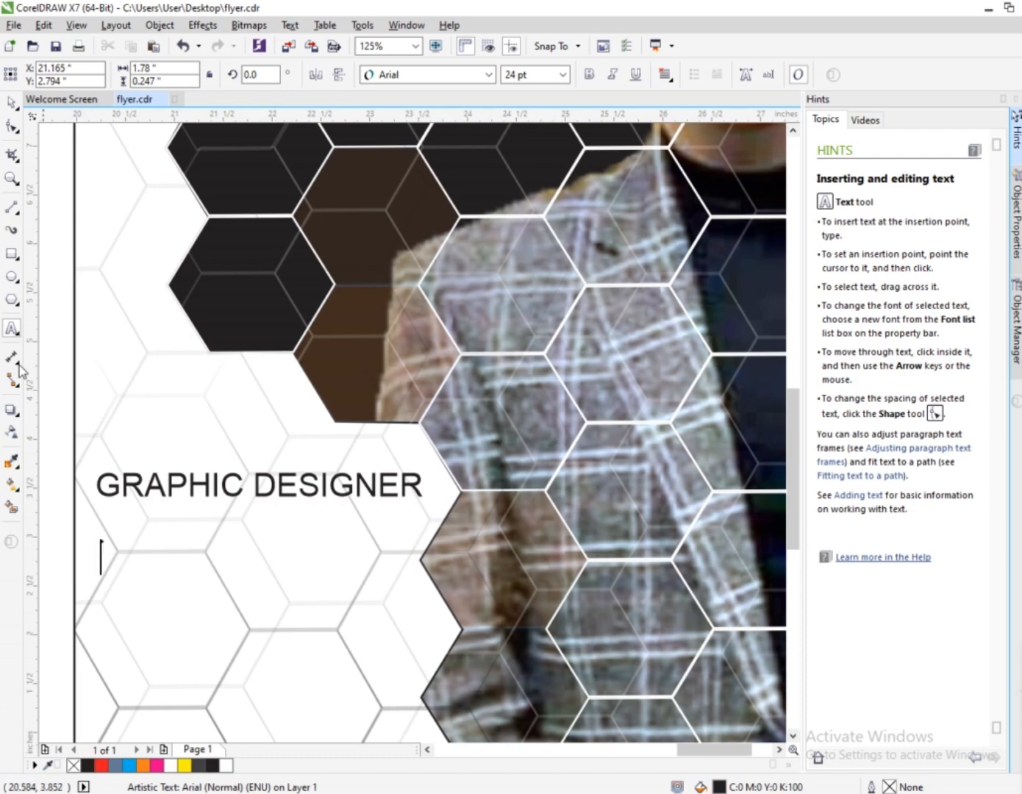
left_click(11, 103)
left_click(269, 485)
key("ctrl+z")
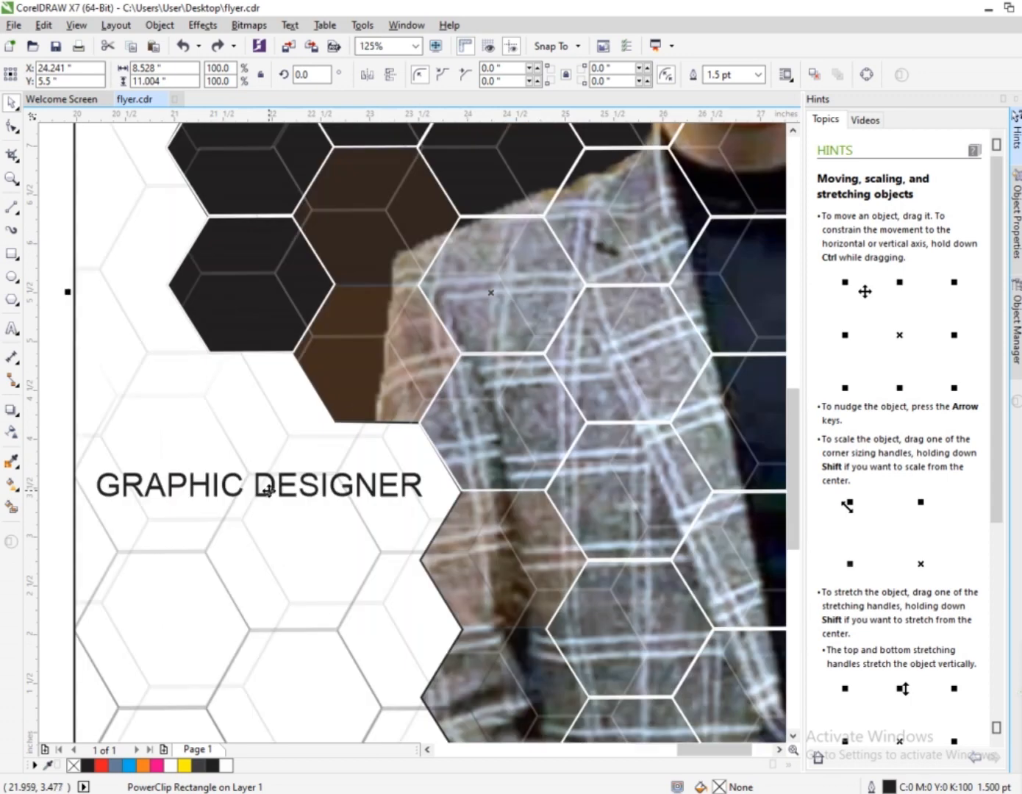
Step: Put DESIGNER on a second line under GRAPHIC and break the text apart into two separate lines
double_click(279, 491)
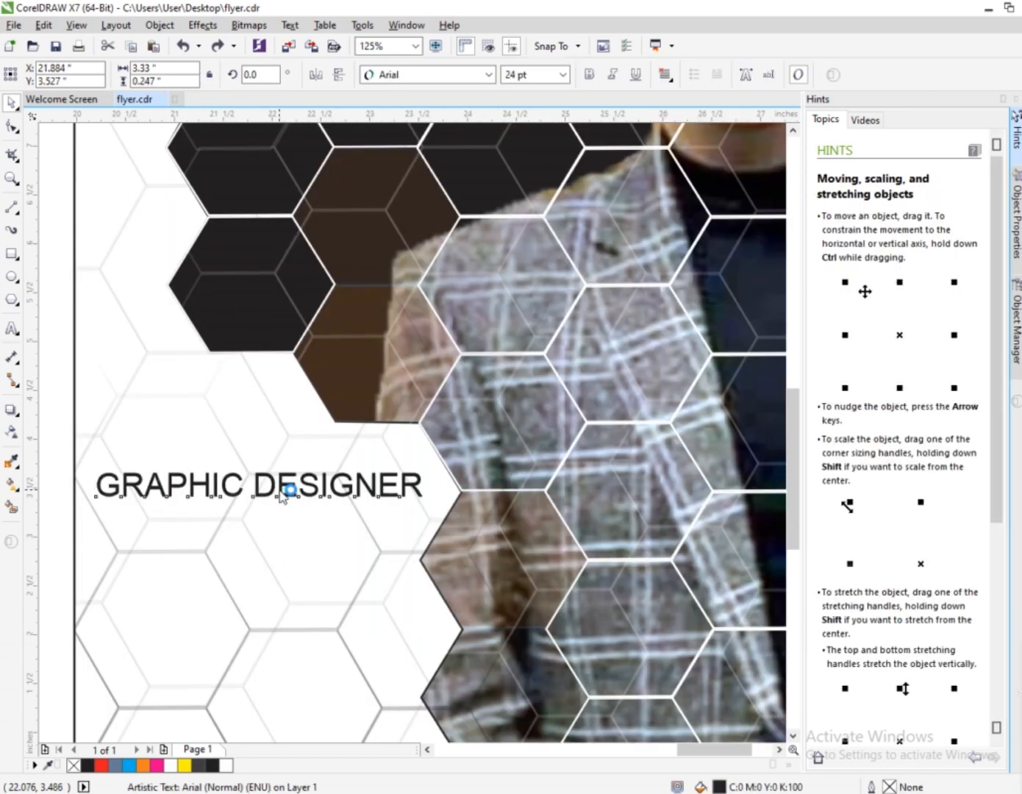
key("Return")
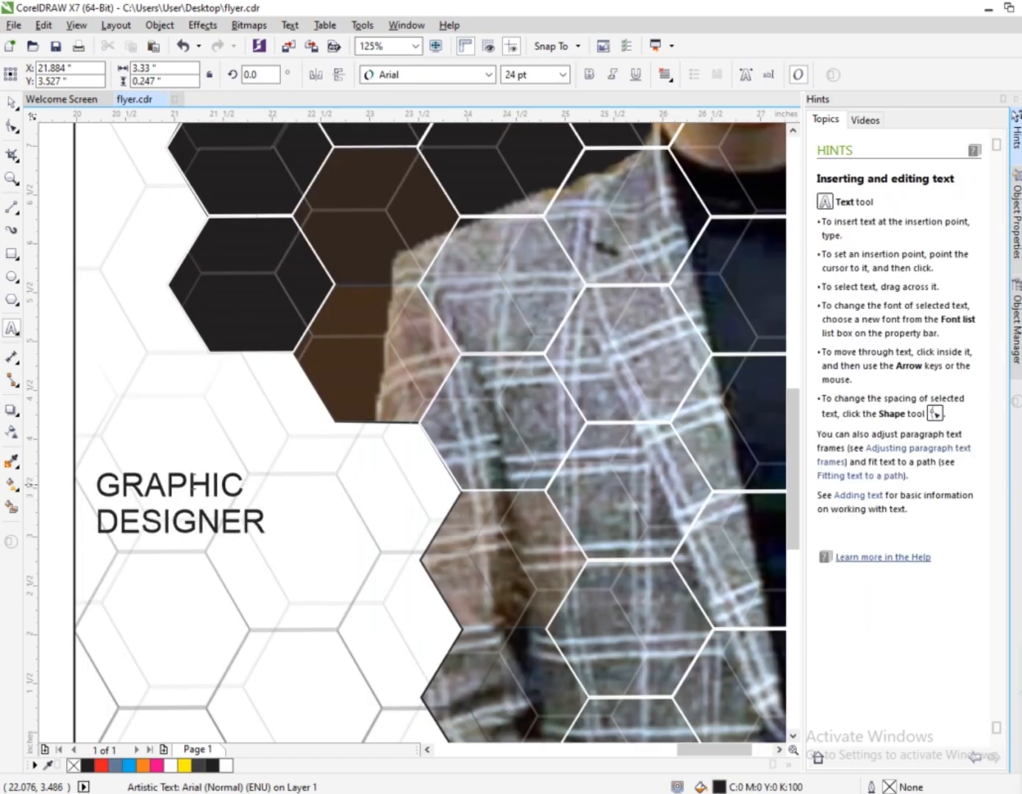
left_click(11, 102)
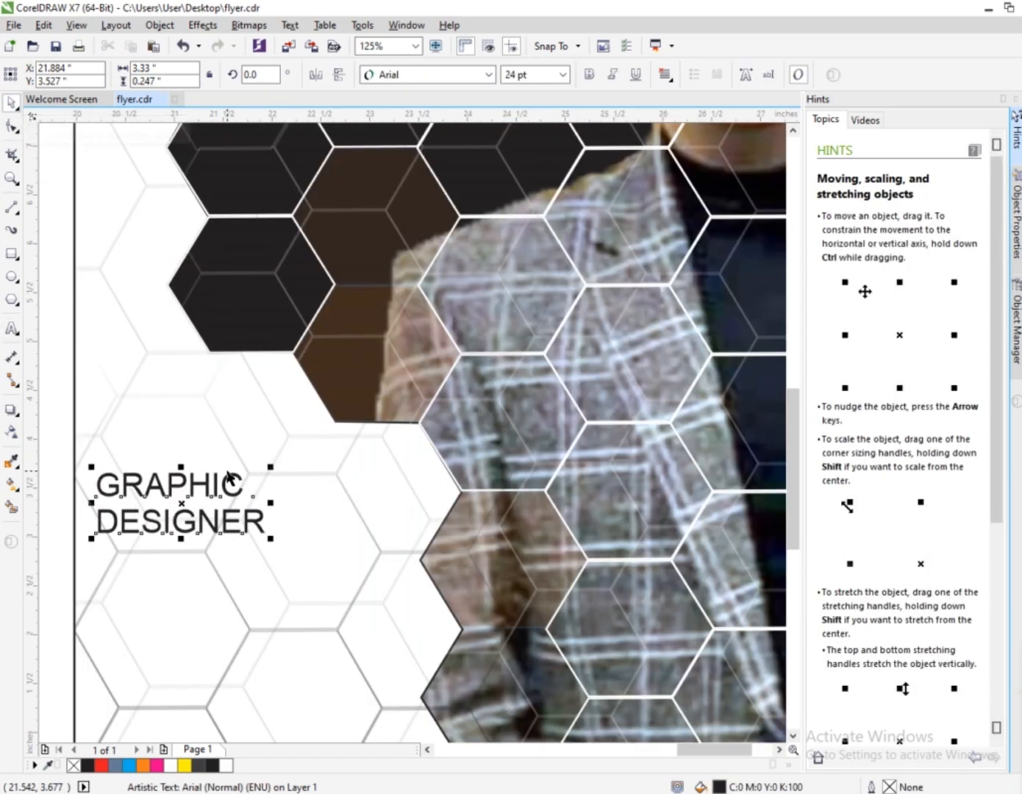
key("ctrl+k")
Step: Scale the word DESIGNER down to about 15 pt and GRAPHIC up to about 34 pt
left_click(211, 511)
left_click(247, 524)
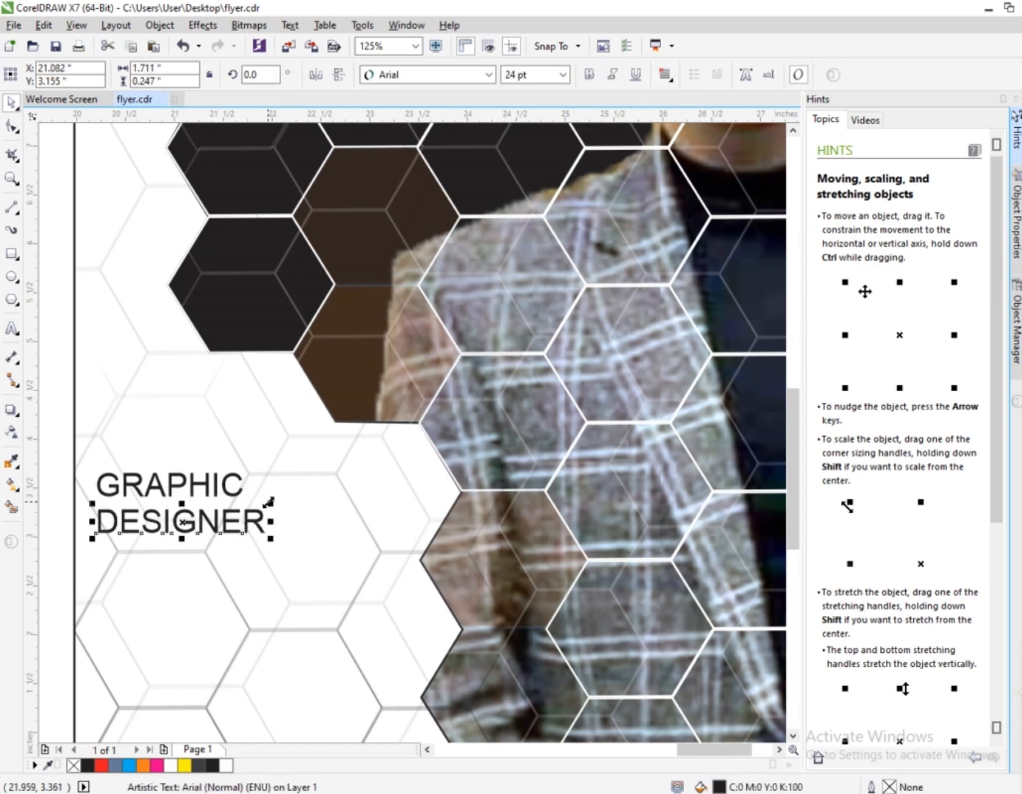
left_click_drag(267, 507, 204, 517)
left_click(225, 484)
left_click_drag(246, 470, 308, 458)
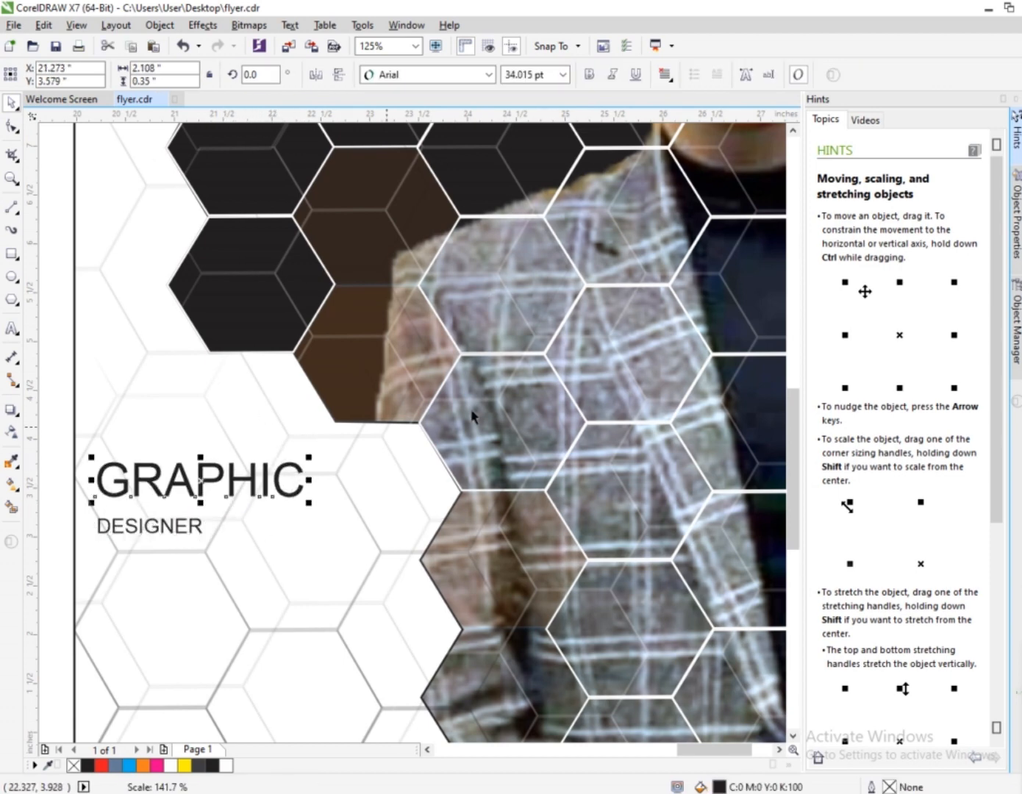
Step: Set GRAPHIC in the BatmanForeverAlternate font and DESIGNER, tucked closer beneath it, in Bauer Bodoni
left_click(481, 75)
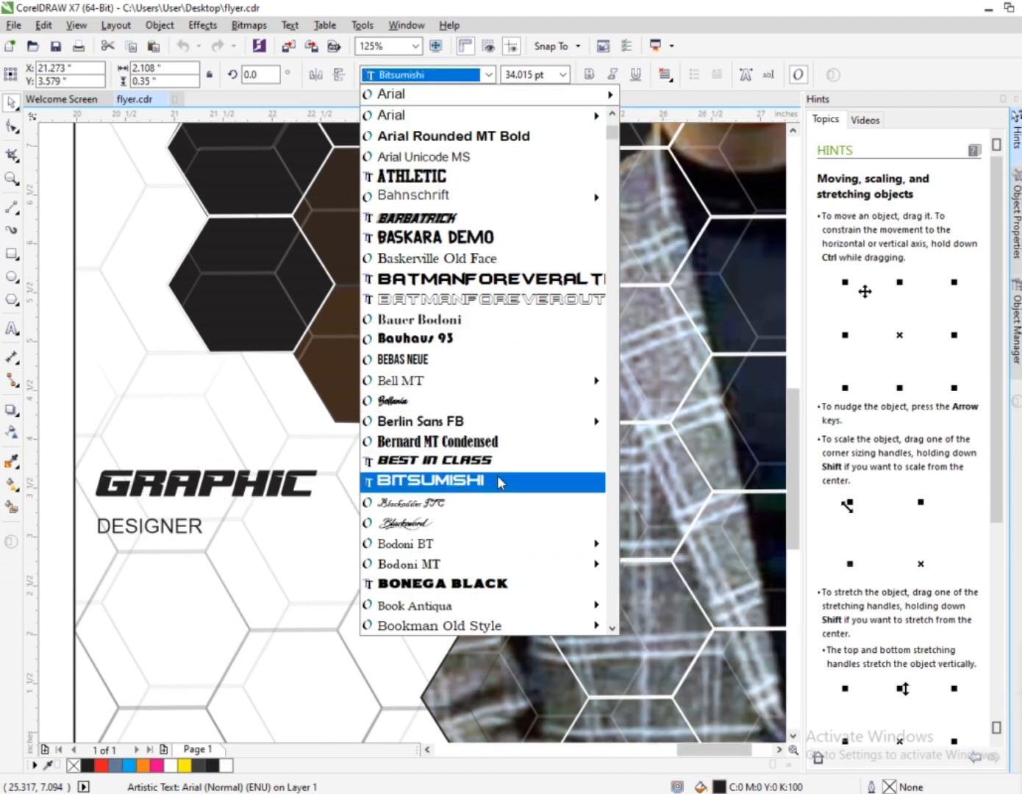
left_click(428, 284)
left_click(158, 523)
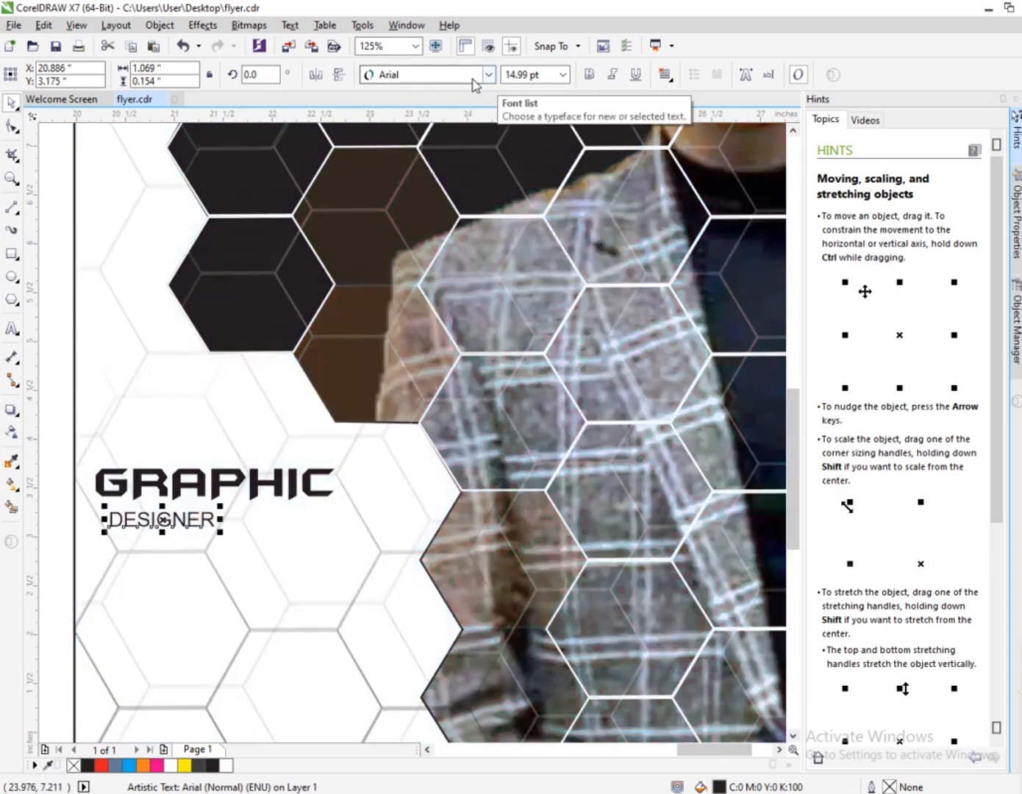
left_click(487, 75)
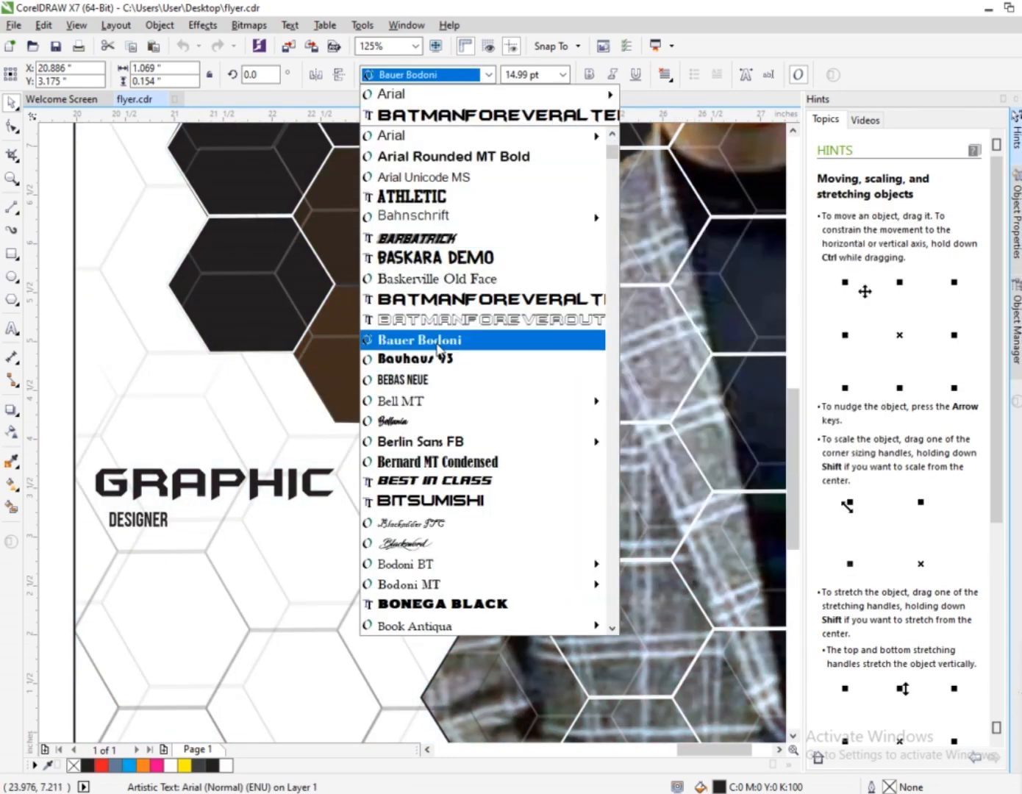
left_click(439, 342)
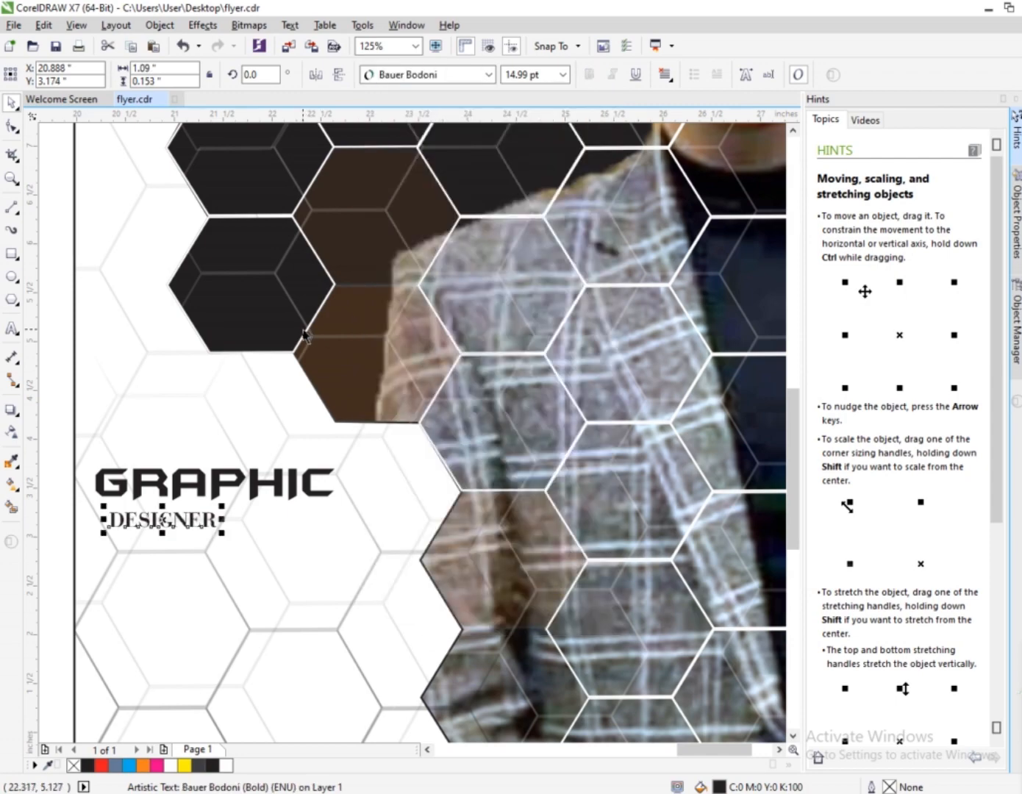
Step: Duplicate the word DESIGNER above GRAPHIC and change the copy's wording to CREATIVE
left_click_drag(171, 520, 156, 443)
double_click(156, 441)
left_click(213, 445)
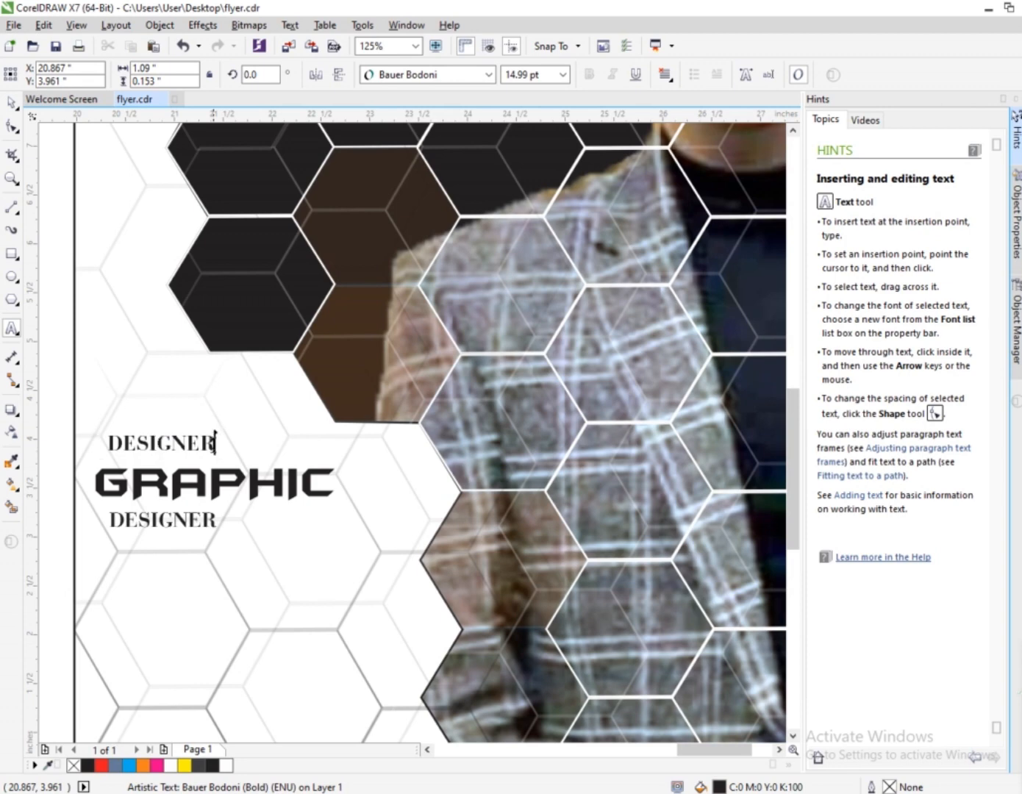
key("BackSpace")
key("BackSpace")
key("BackSpace")
key("BackSpace")
key("BackSpace")
key("BackSpace")
key("BackSpace")
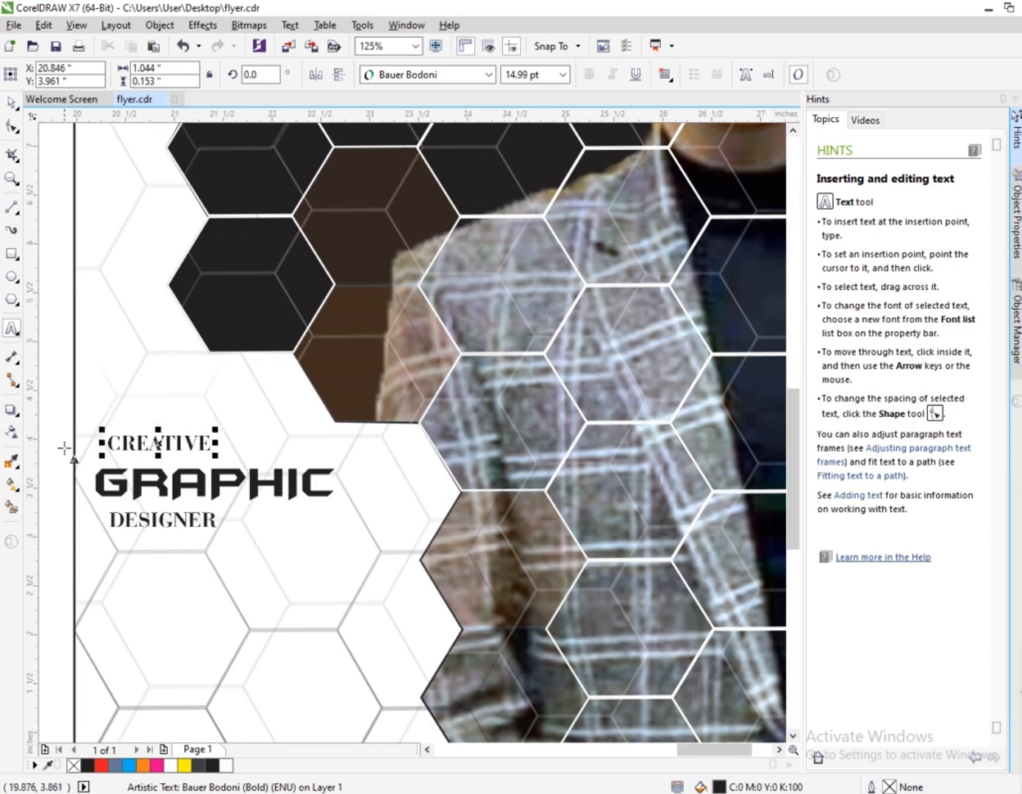
Step: Fill the word GRAPHIC with orange
left_click(12, 105)
left_click(301, 474)
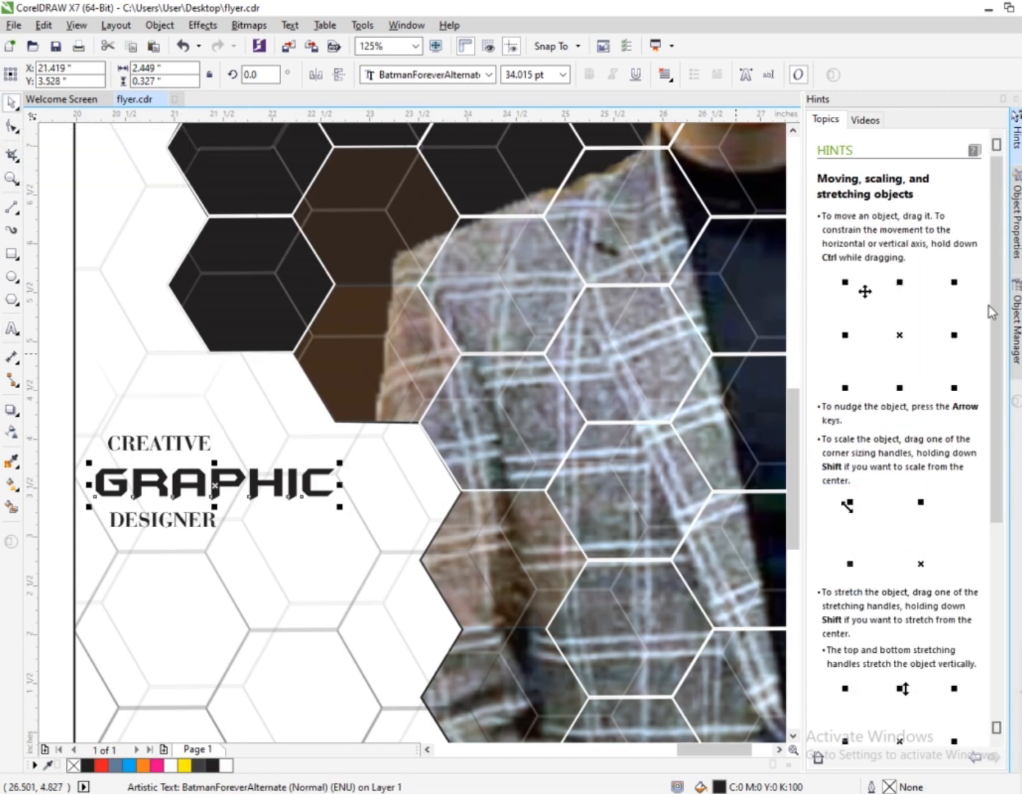
left_click(143, 764)
Step: Enlarge the word DESIGNER below GRAPHIC and stretch CREATIVE above it to about 21 pt
left_click(240, 527)
left_click_drag(232, 524, 261, 497)
left_click_drag(189, 510, 230, 453)
left_click(171, 453)
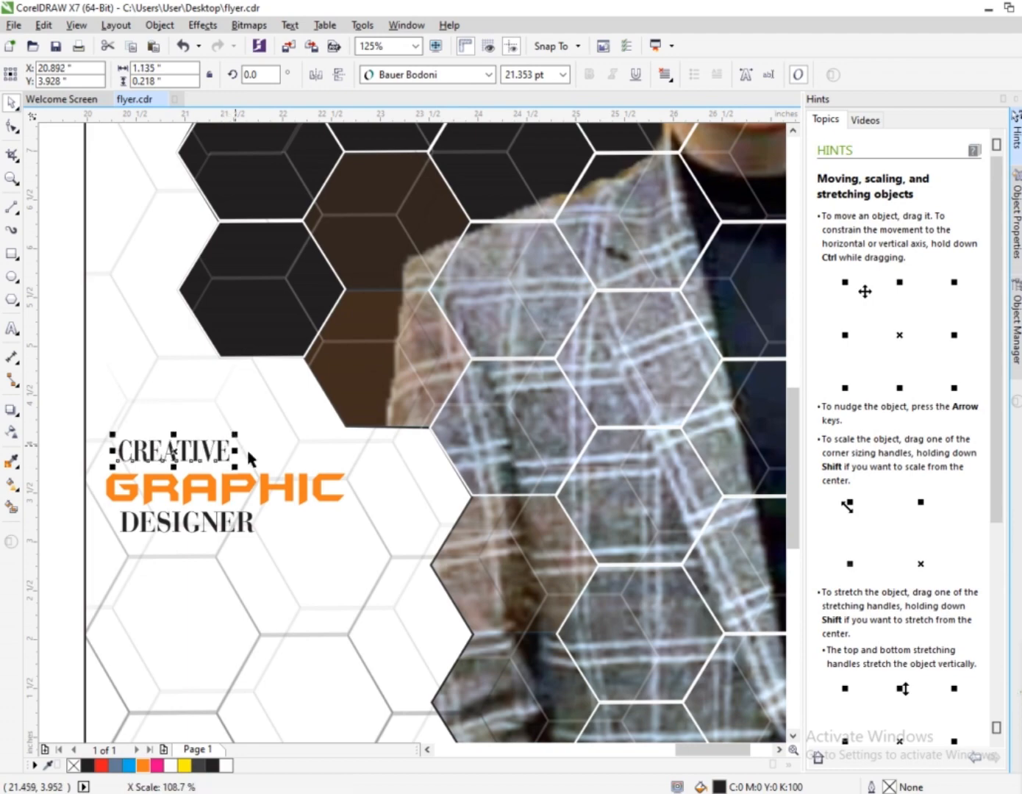
Step: Enlarge the orange word GRAPHIC to about 38 pt, filling the gap between CREATIVE and DESIGNER
left_click(325, 478)
left_click_drag(349, 466, 363, 464)
left_click_drag(233, 466, 232, 460)
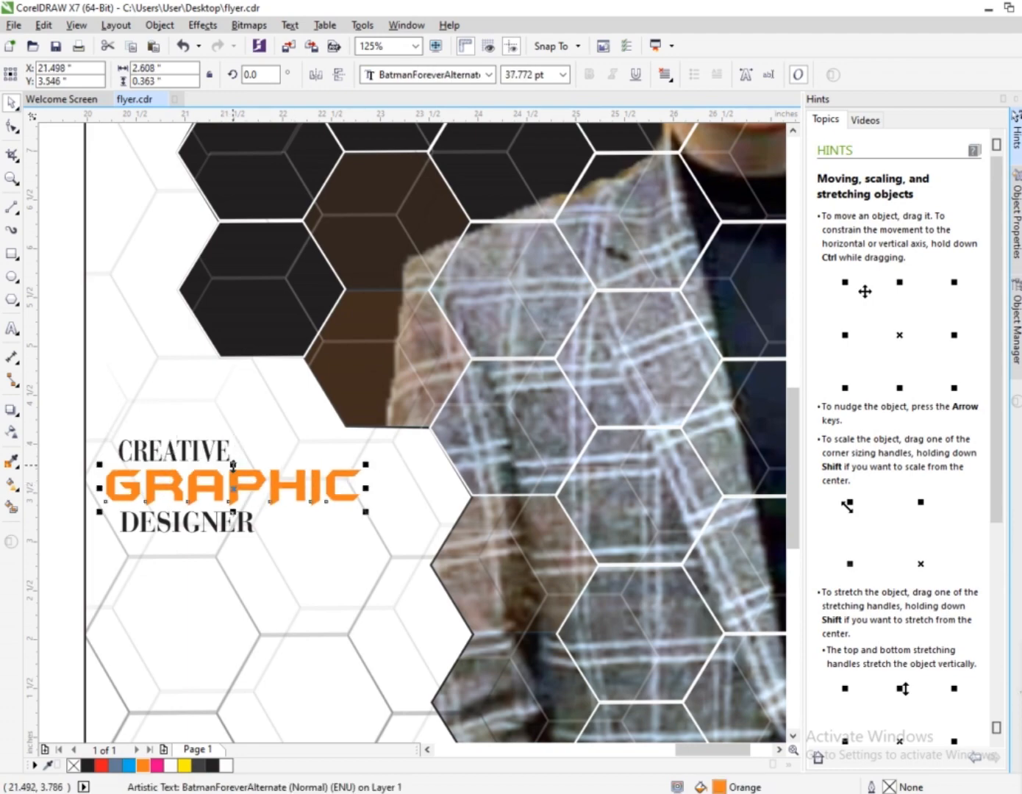
scroll(232, 515, "up", 2)
scroll(231, 517, "down", 2)
scroll(145, 520, "up", 1)
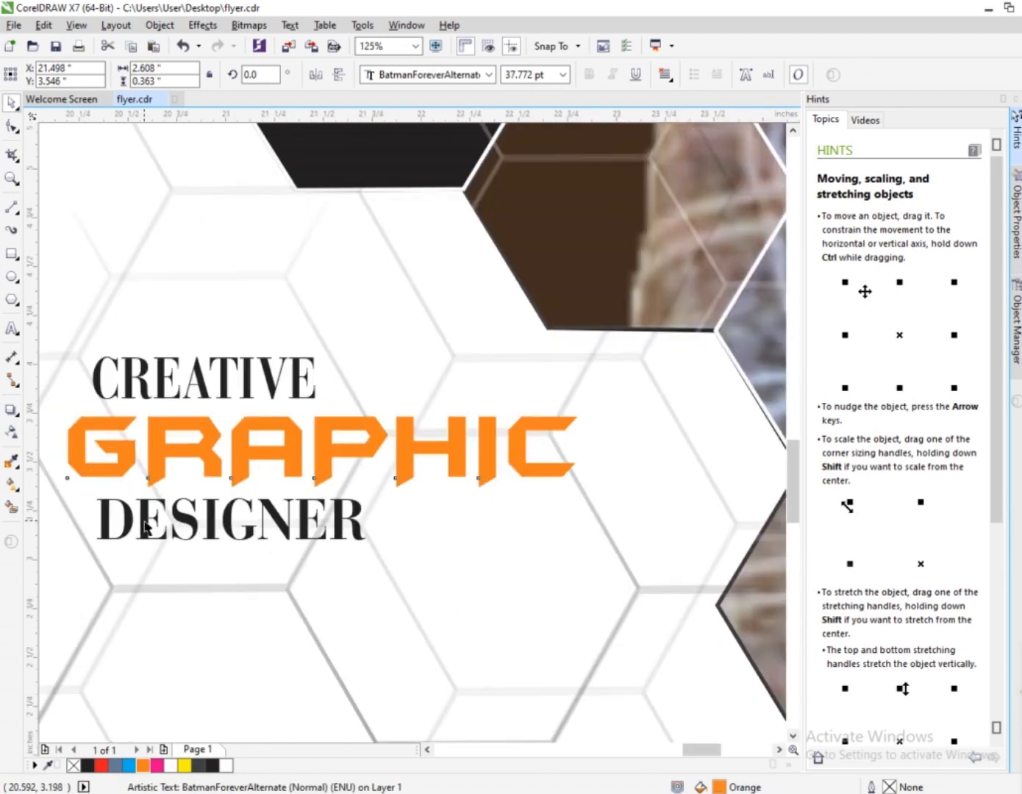
Step: Recolour the words DESIGNER and CREATIVE around the orange GRAPHIC with 60% black
left_click(145, 520)
left_click(1018, 337)
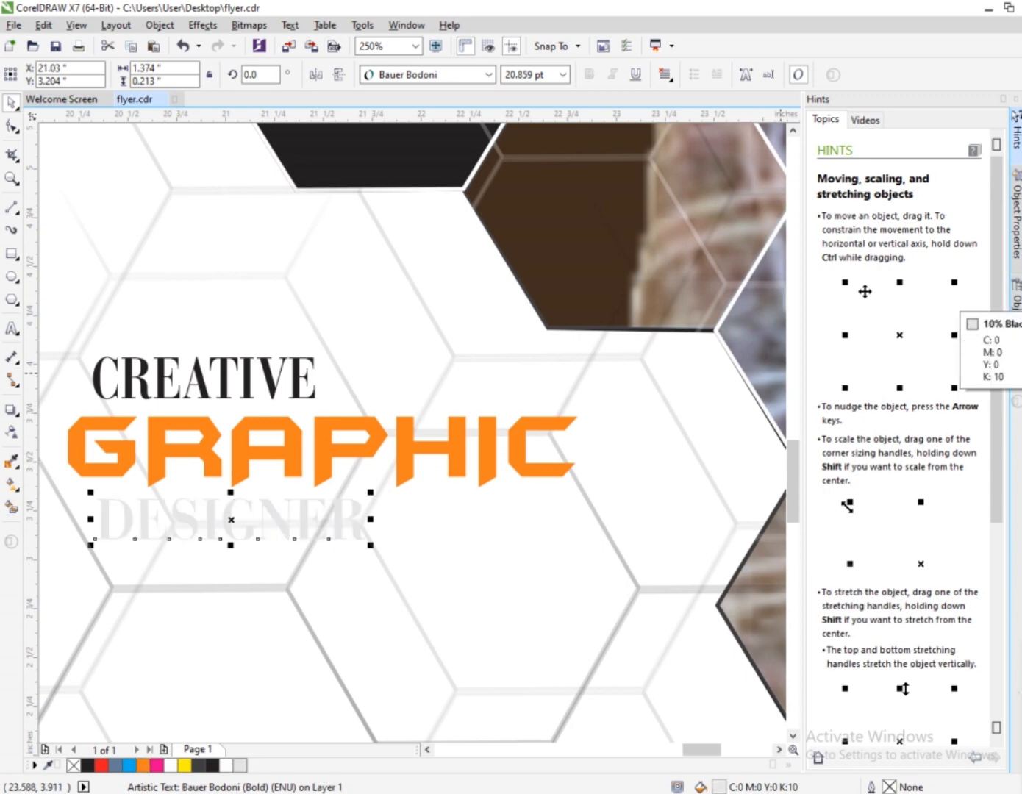
left_click(968, 261)
left_click(204, 378)
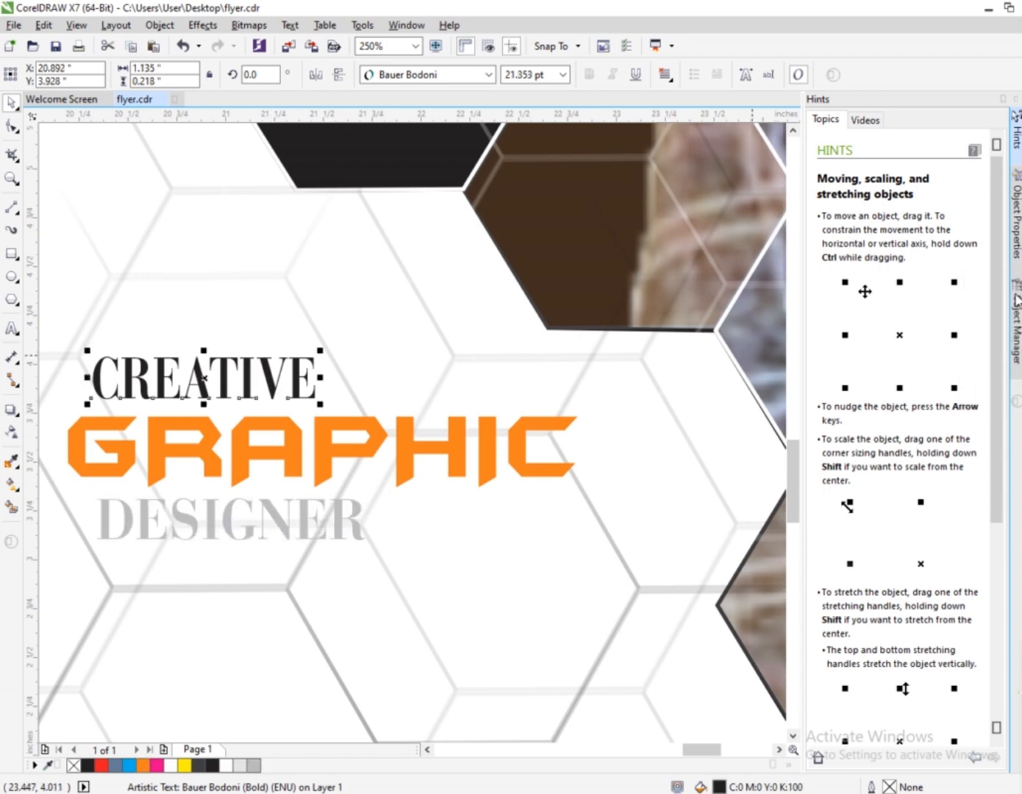
left_click(964, 236)
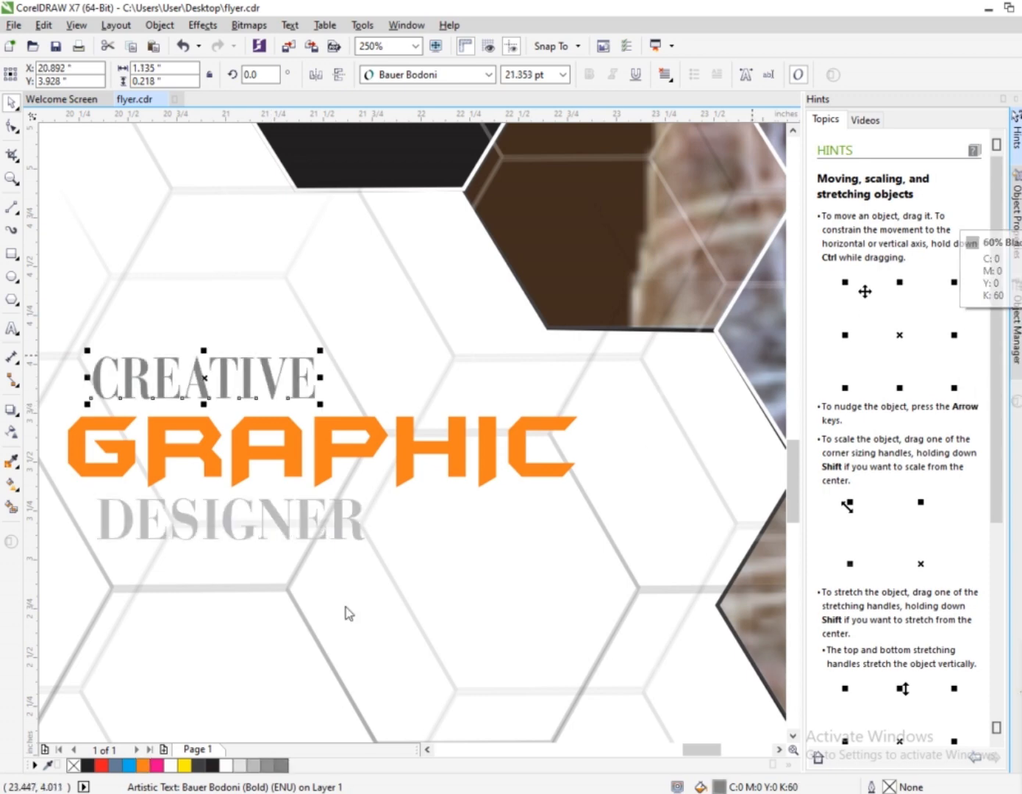
left_click(335, 524)
left_click(963, 223)
scroll(97, 477, "down", 4)
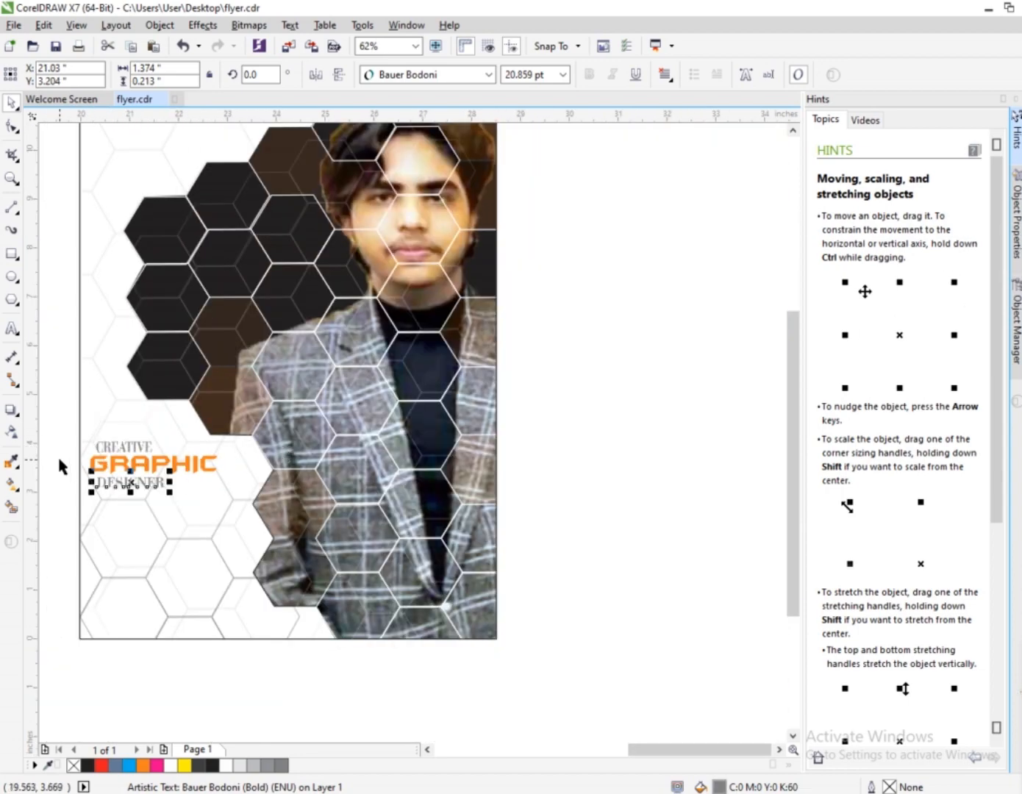
Step: Duplicate the orange word GRAPHIC directly below DESIGNER and leave the PowerClip editing mode
scroll(60, 465, "up", 3)
left_click_drag(188, 468, 188, 559)
right_click(187, 558)
double_click(351, 555)
scroll(308, 607, "down", 2)
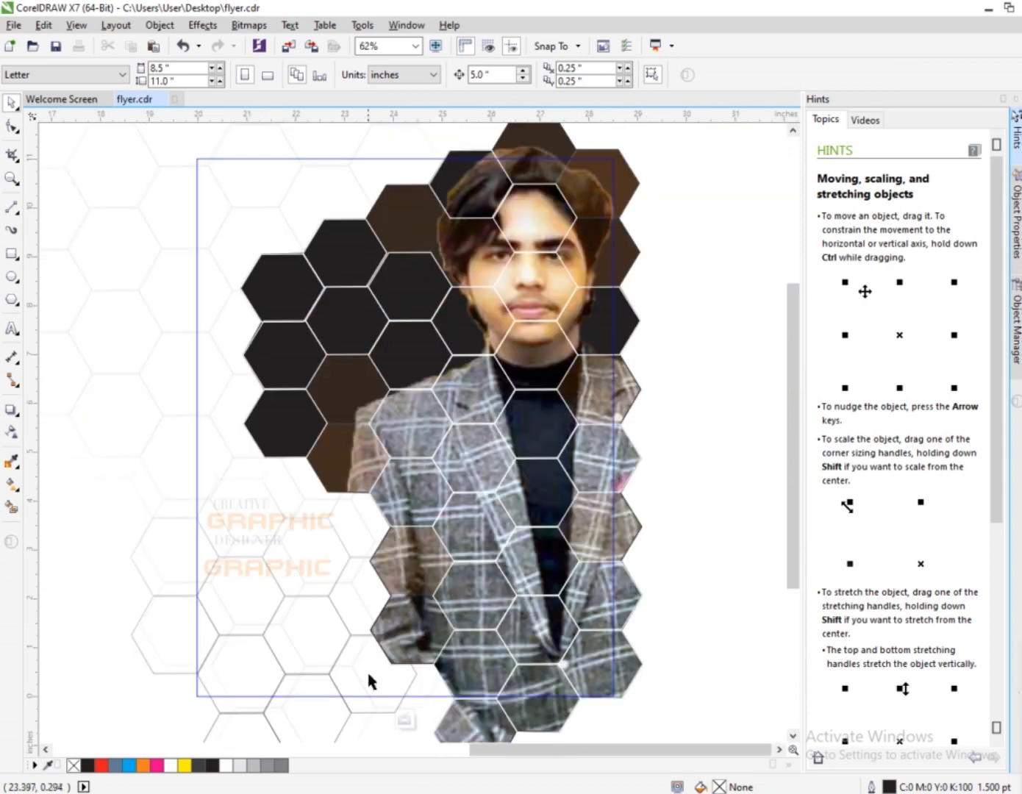
left_click(386, 719)
Step: Change the wording of the lower GRAPHIC copy to SERVICES and enlarge it to about 38 pt on the orange arrow
double_click(317, 573)
key("BackSpace")
key("BackSpace")
key("BackSpace")
key("BackSpace")
key("BackSpace")
key("BackSpace")
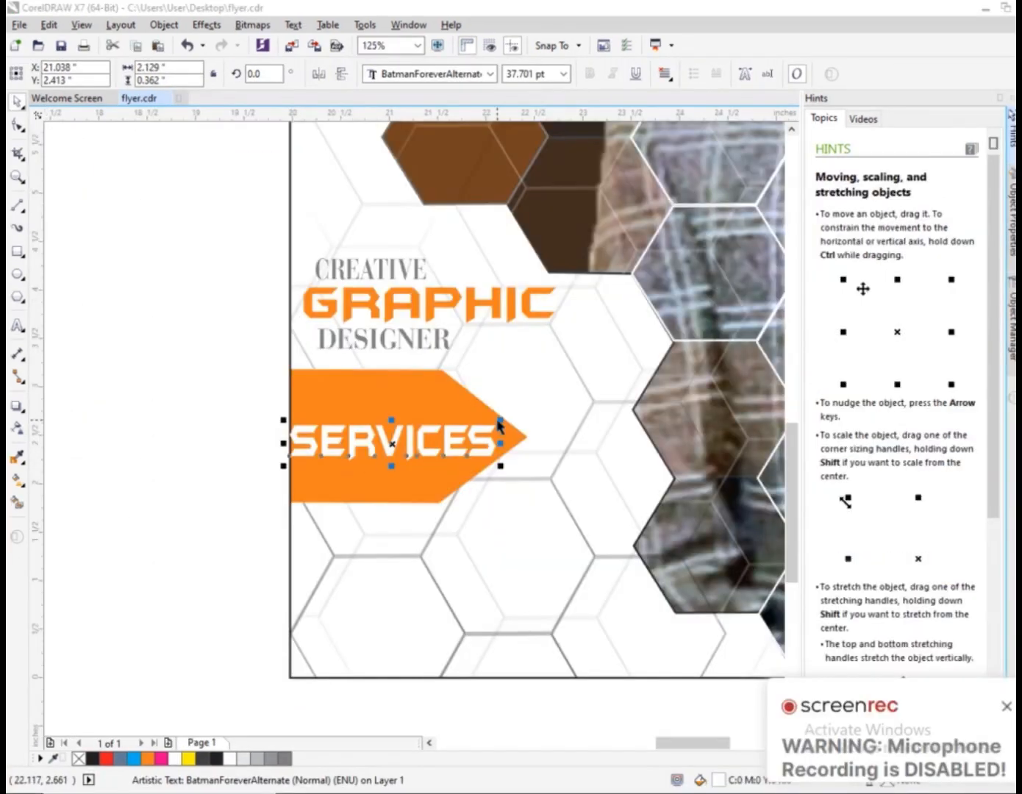
left_click_drag(499, 426, 500, 420)
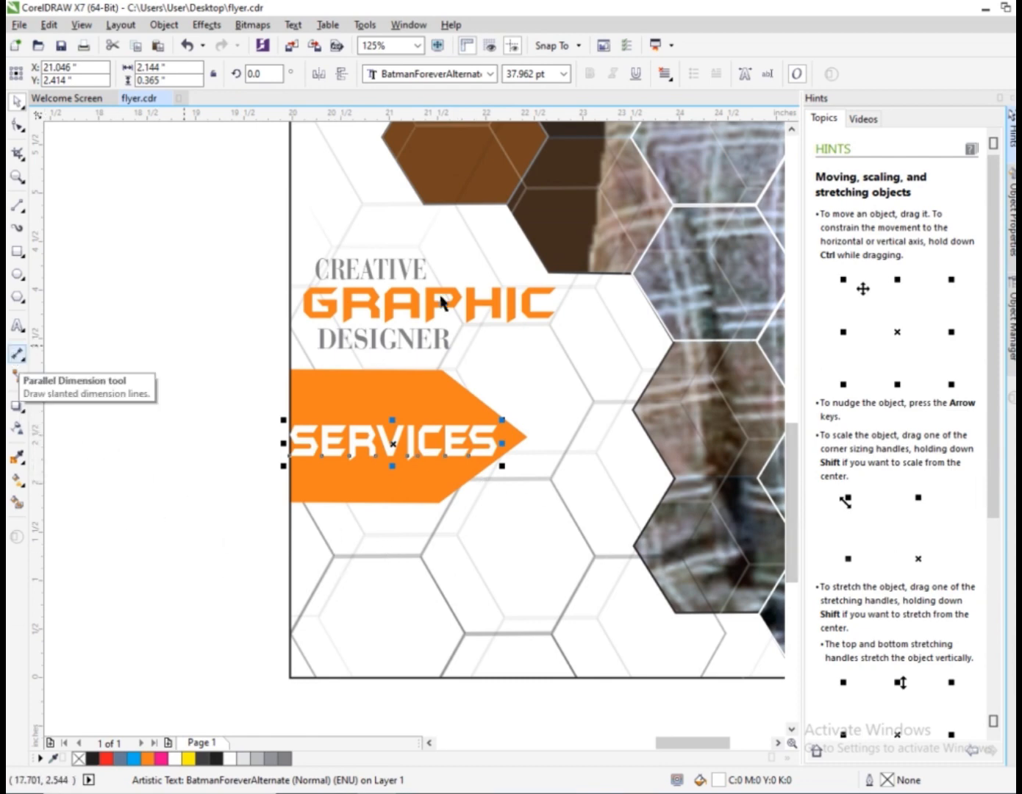
left_click_drag(387, 309, 385, 538)
right_click(385, 538)
key("ctrl+z")
Step: Duplicate the word CREATIVE below the orange arrow and clear the copy's wording
left_click(370, 273)
left_click_drag(369, 272, 413, 532)
right_click(414, 532)
key("F8")
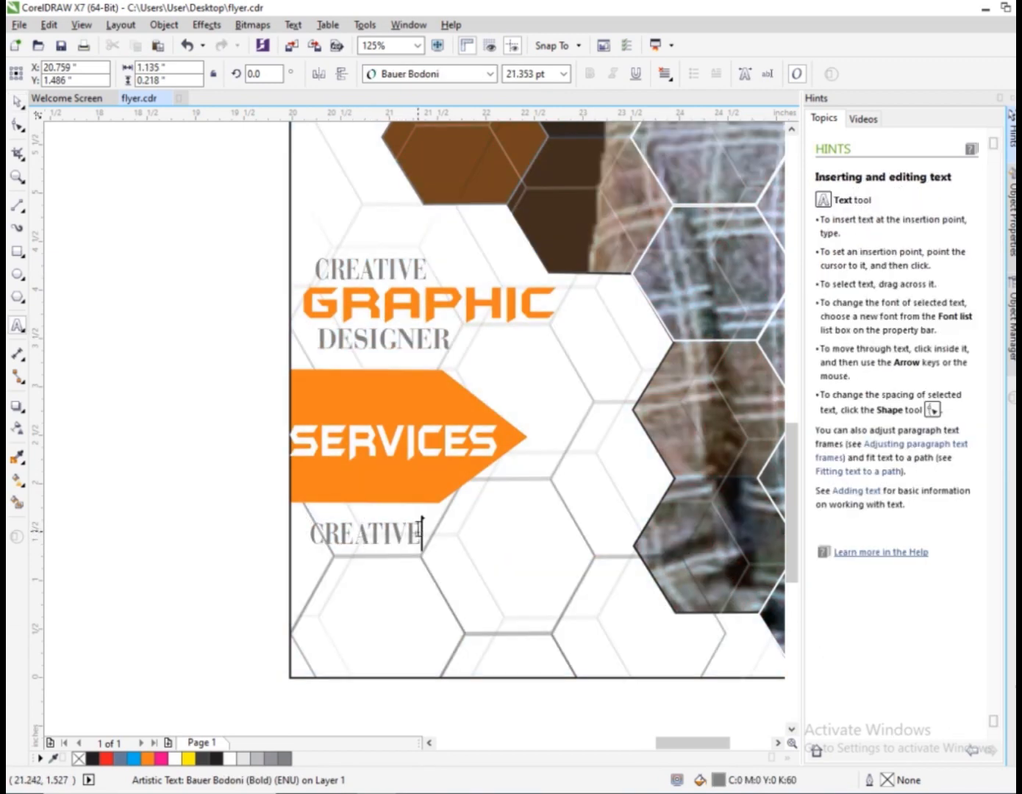
key("BackSpace")
key("BackSpace")
key("BackSpace")
key("BackSpace")
key("BackSpace")
key("BackSpace")
key("BackSpace")
key("BackSpace")
Step: Enter the lines LOGO DESIGN, FLYER DESIGN, SPORTSWEAR and 3D MOCKUP in the emptied text below the arrow
type("LOGOG")
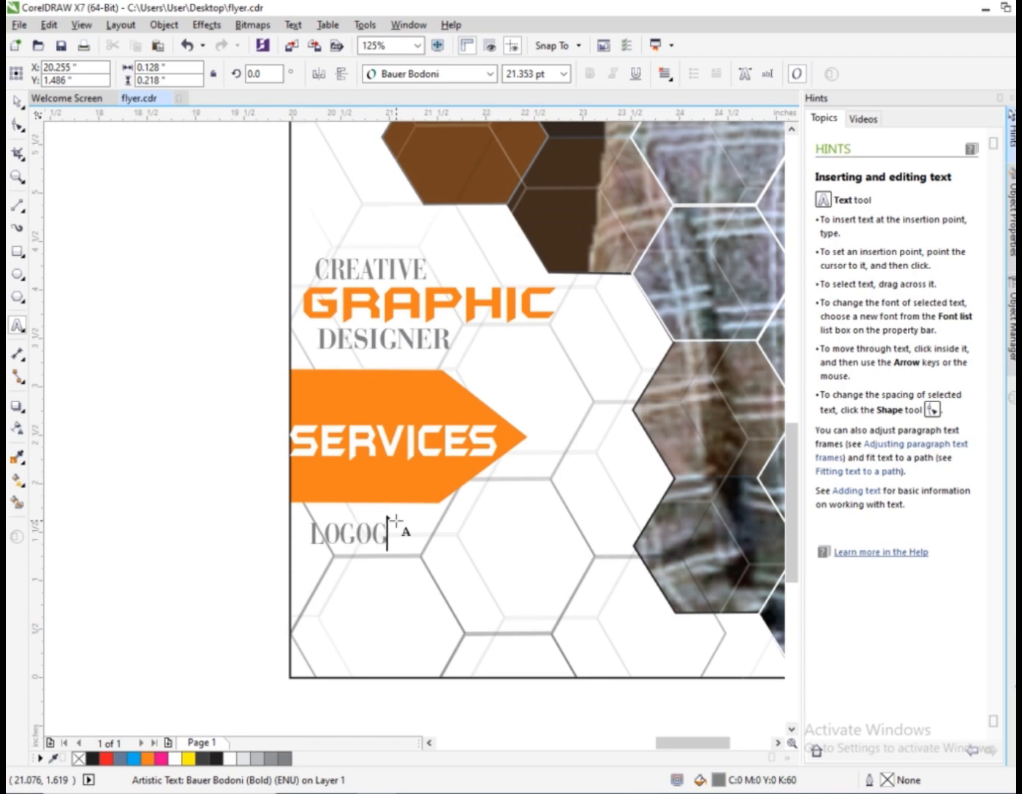
key("BackSpace")
type(" DESIGN")
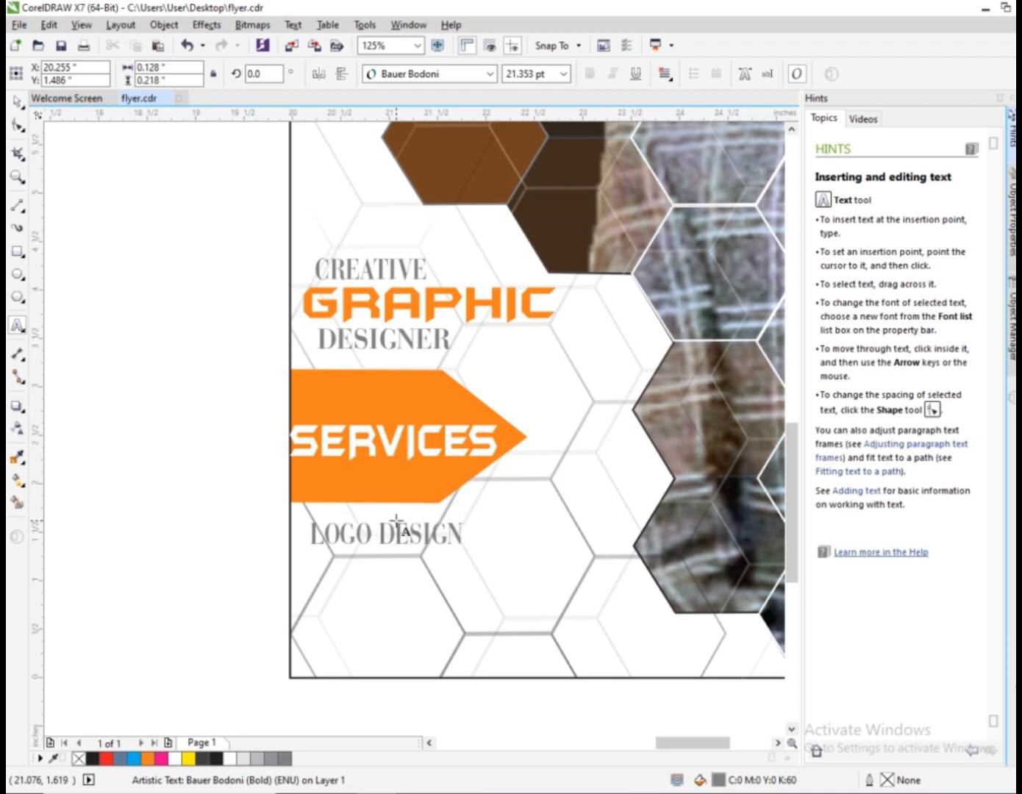
type(" FLYER")
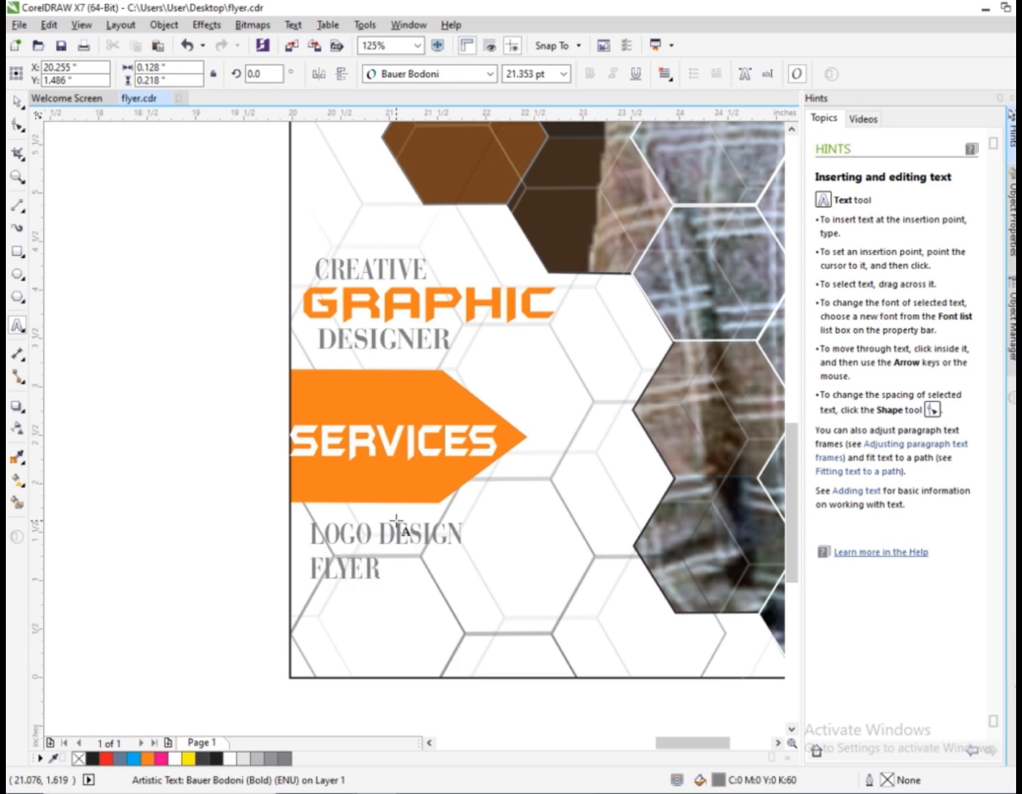
type(" DESIG")
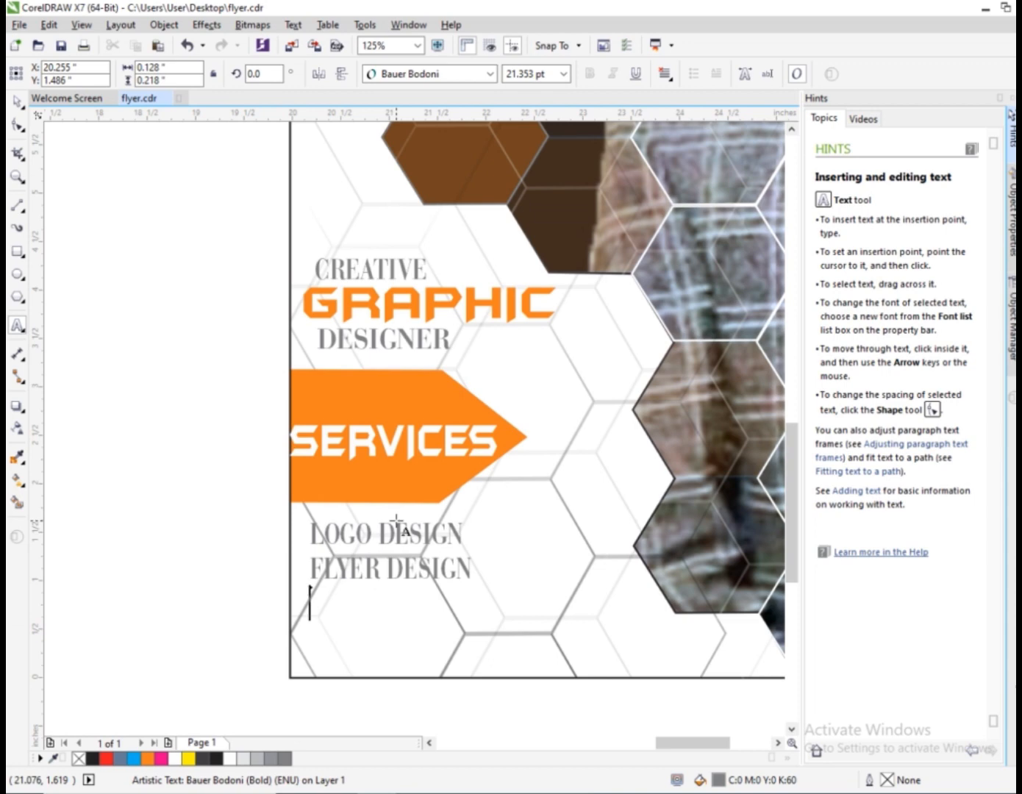
type("N SPORTSWEAR ")
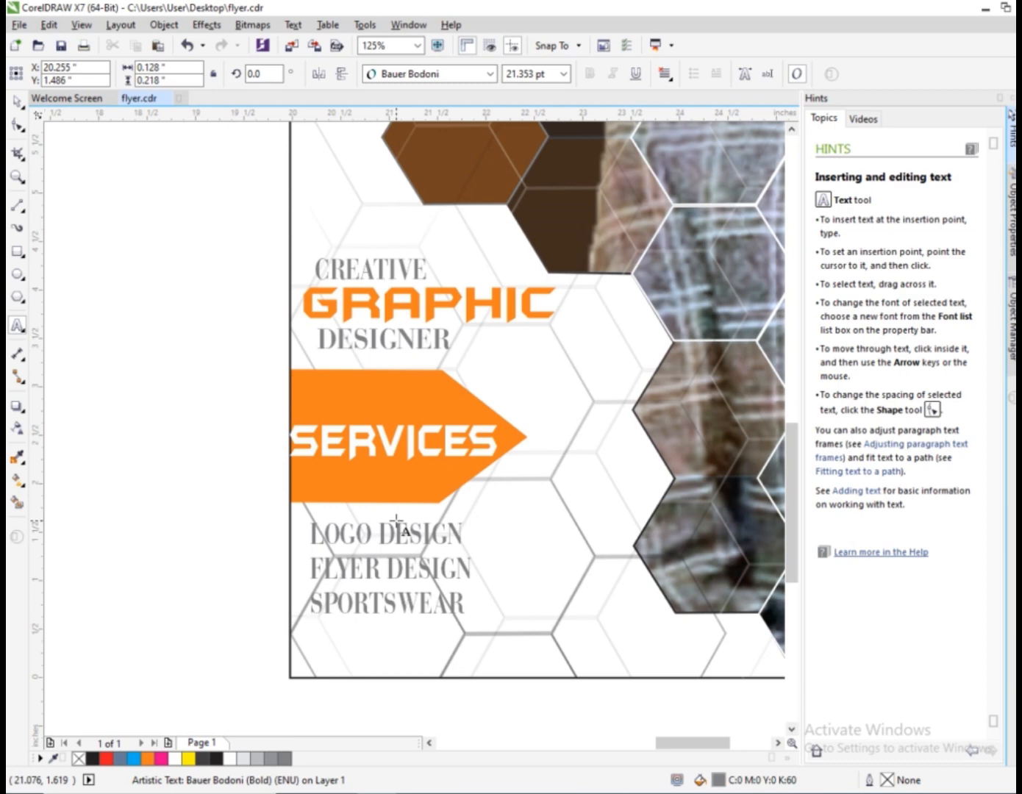
type("3D MOCKUP")
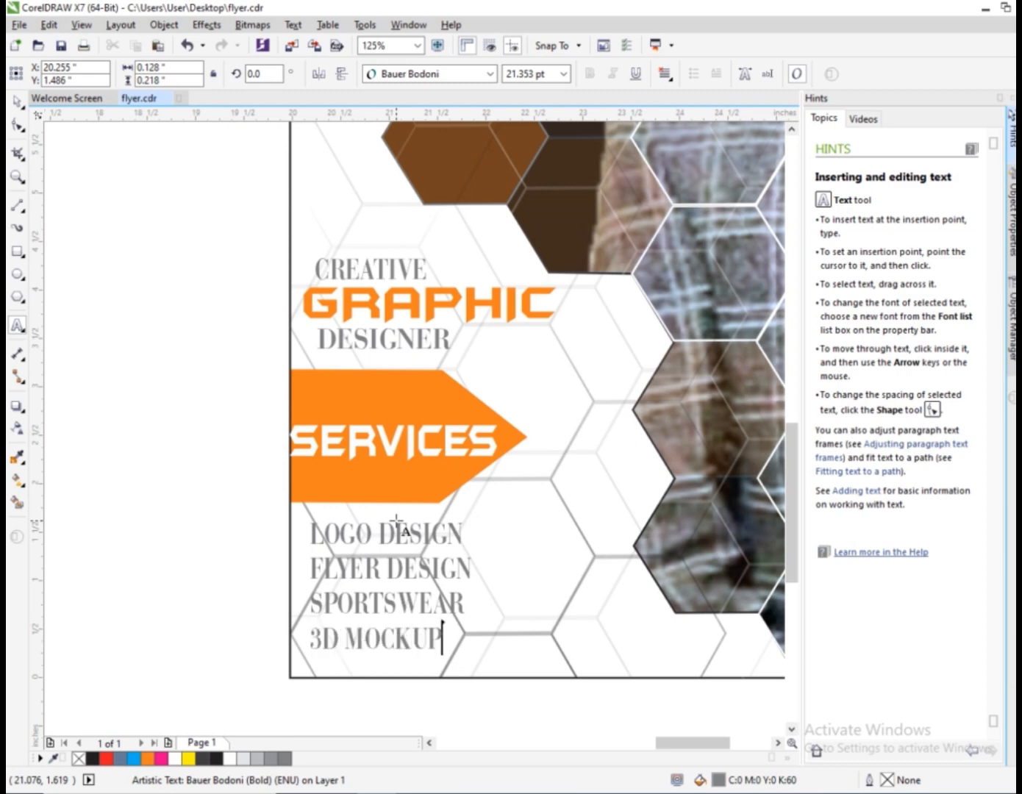
Step: Shrink the services list below the arrow to about 12 pt
left_click(17, 100)
left_click_drag(472, 657, 453, 600)
left_click_drag(408, 555, 463, 554)
key("ctrl+z")
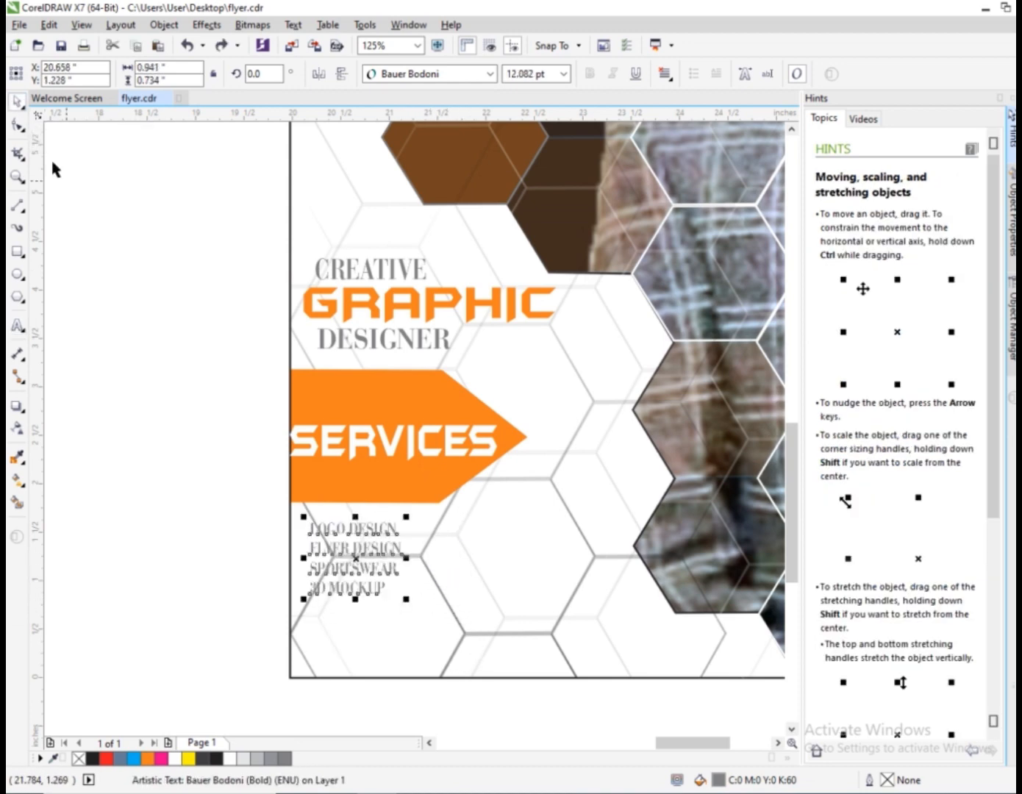
Step: Widen the letter spacing of the services list with the Shape tool until it is about 1.17 in wide
left_click(15, 125)
left_click_drag(408, 599, 429, 600)
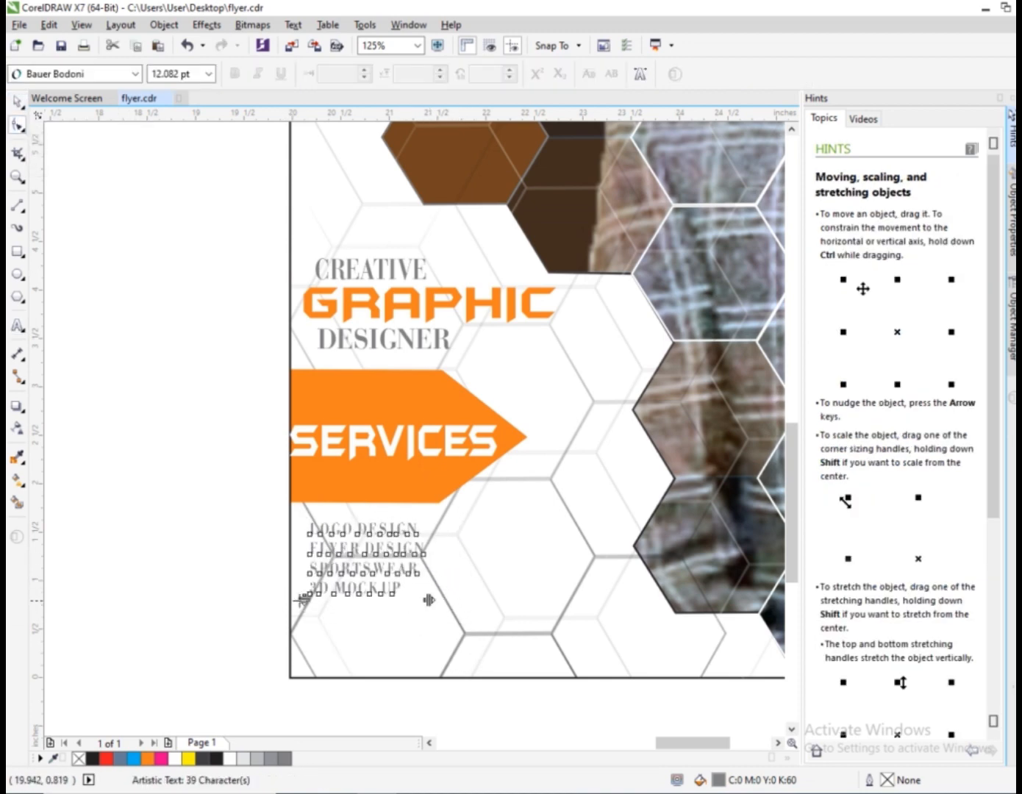
left_click(15, 101)
Step: Stretch the services list horizontally to a width of about 1.9 in
scroll(449, 575, "up", 2)
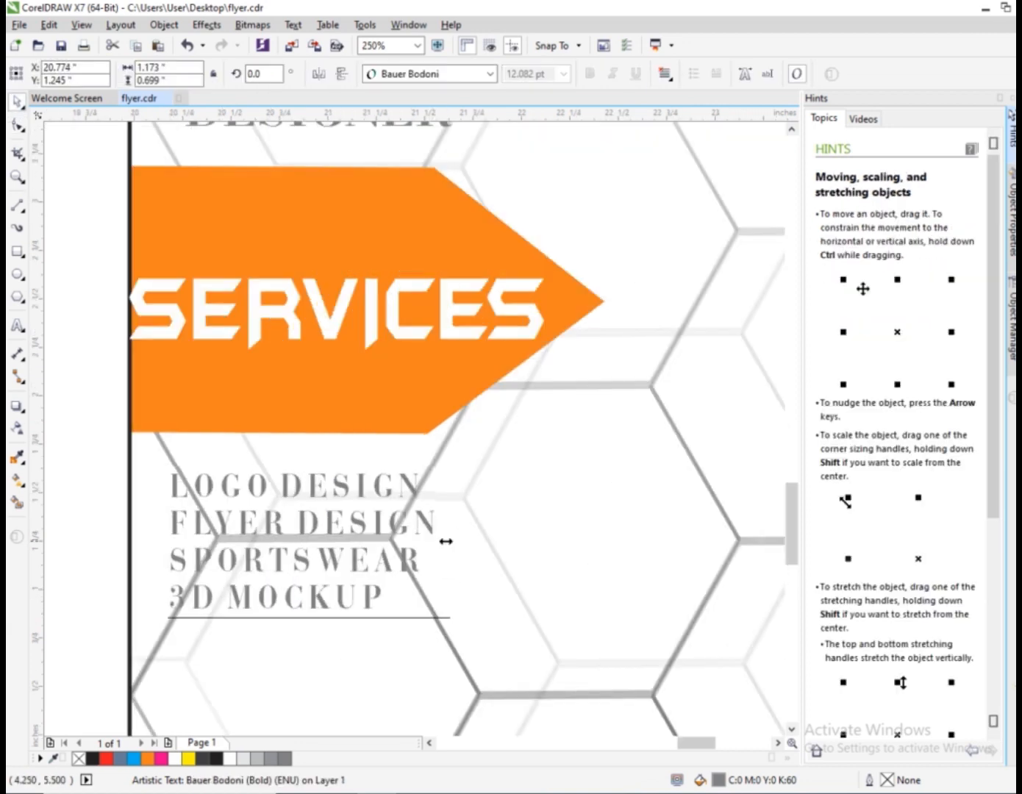
left_click_drag(446, 541, 554, 538)
scroll(368, 519, "down", 1)
left_click(236, 553)
scroll(291, 563, "up", 1)
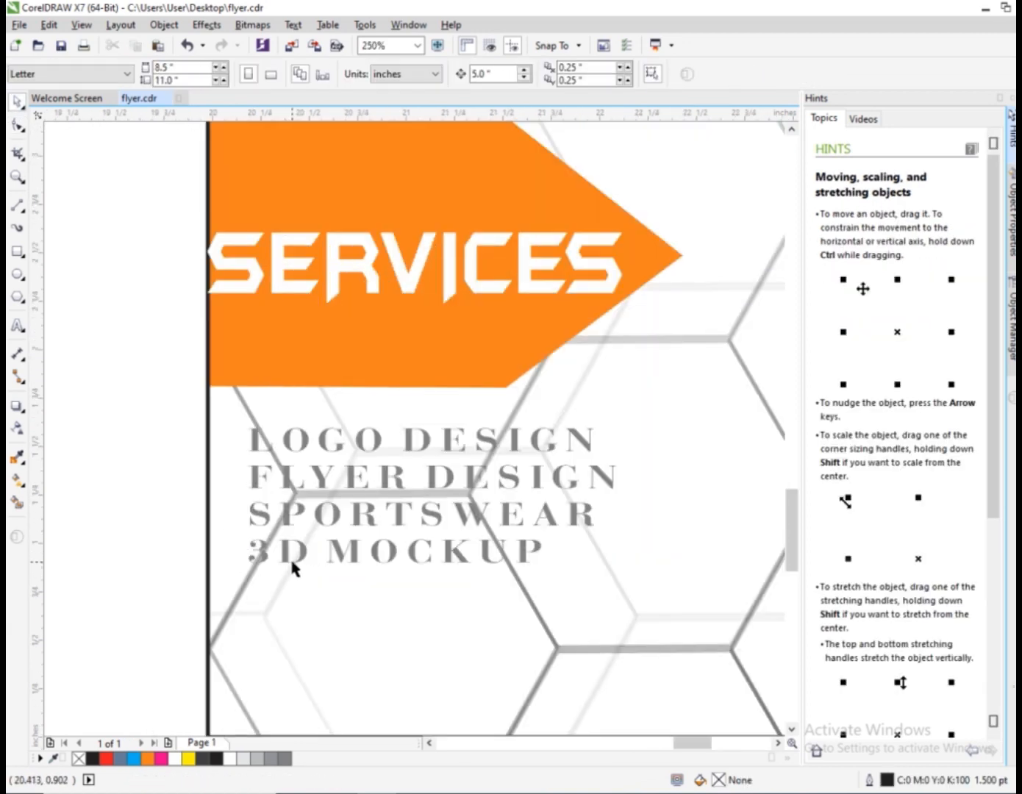
Step: Tighten the letter spacing of the stretched services list to a width of about 1.49 in
left_click(530, 558)
key("F10")
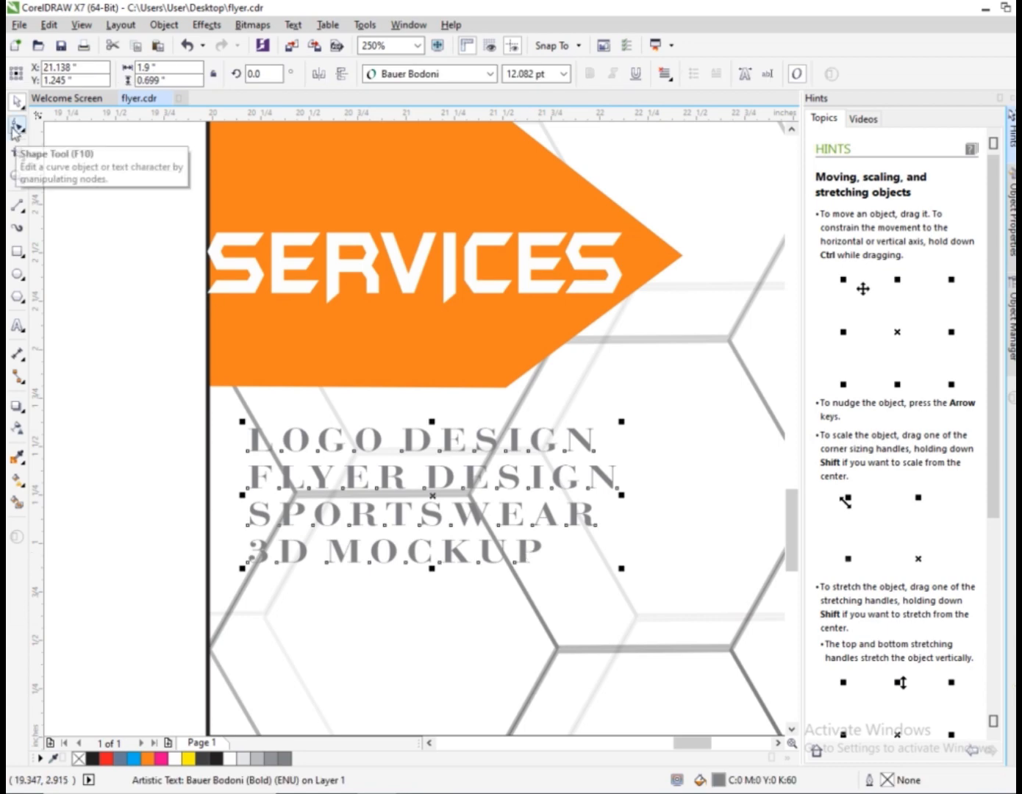
left_click_drag(620, 573, 469, 544)
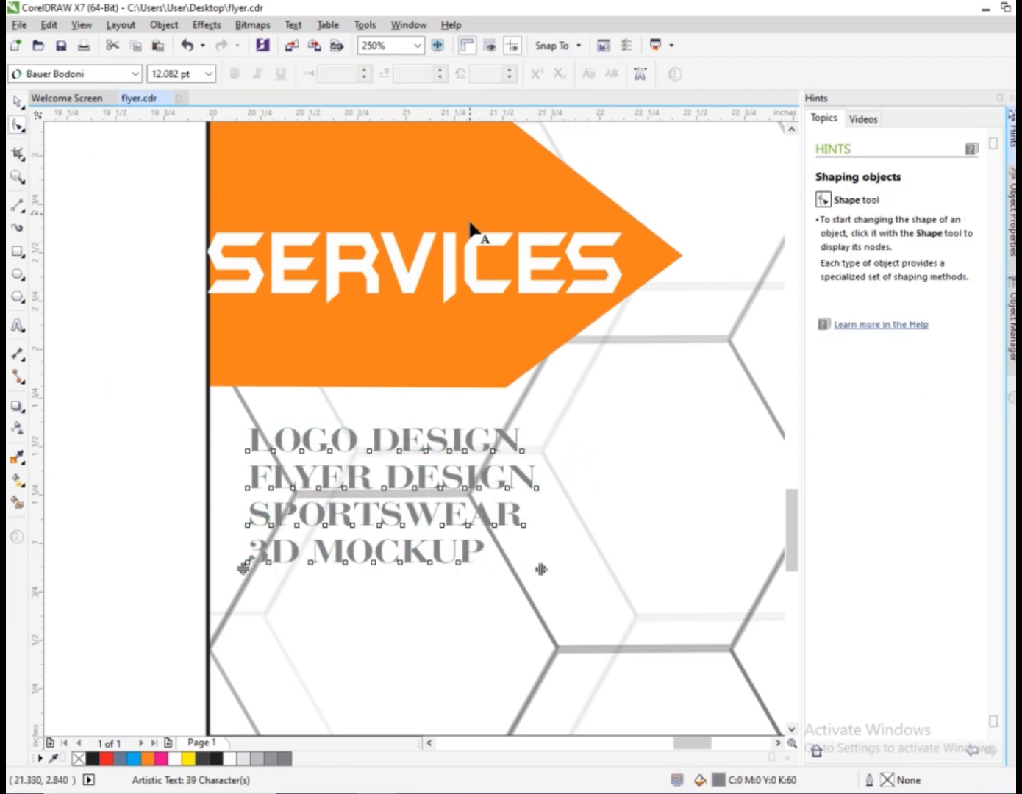
left_click(15, 98)
scroll(343, 352, "down", 1)
Step: Append the lines 3D DESIGNS, 3D LOGO and TYPOGRAPHY to the services list and fill the text with 90% black
left_click(16, 325)
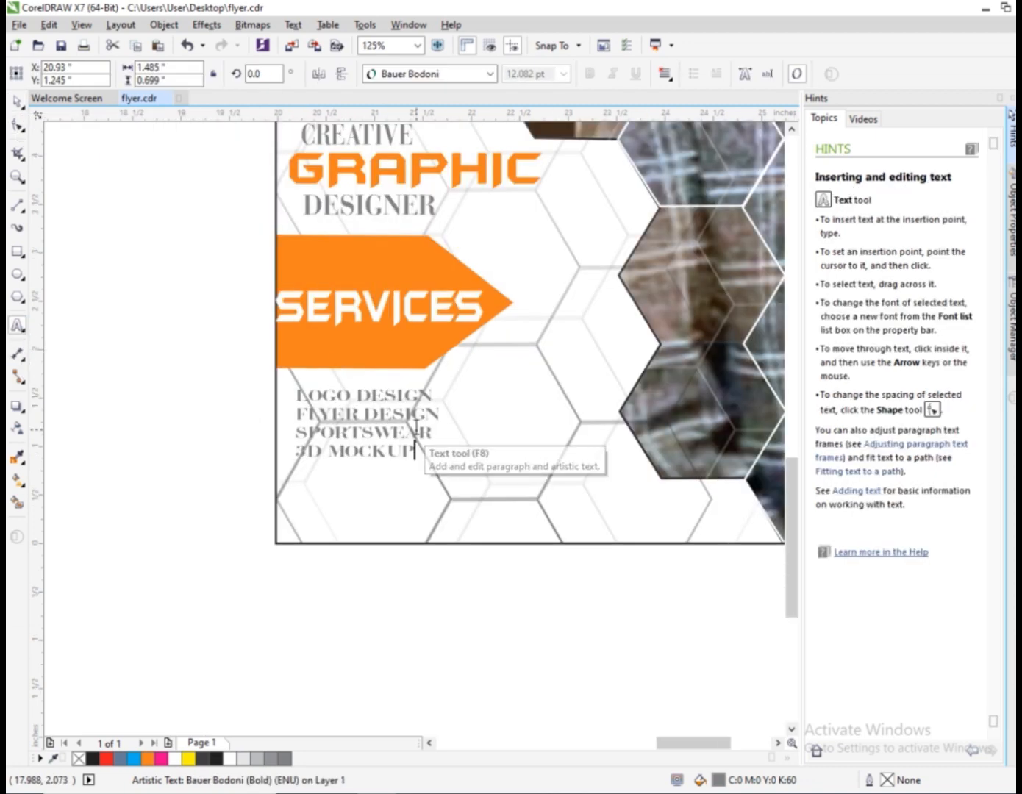
left_click(416, 446)
key("Return")
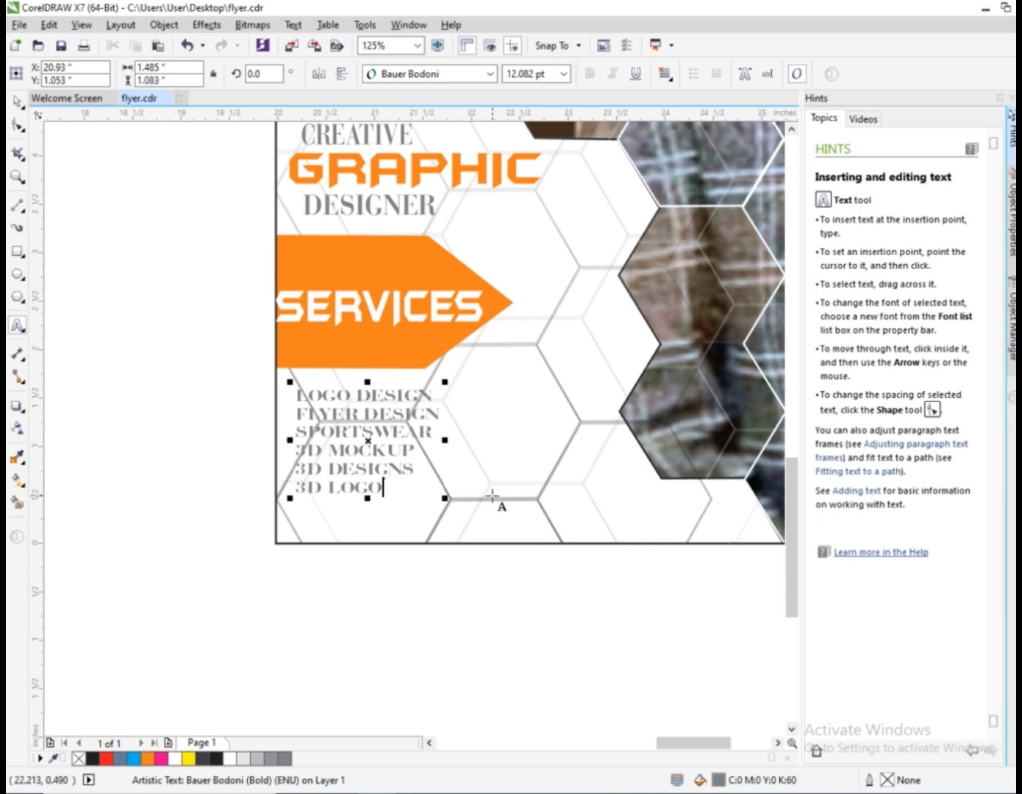
key("Return")
type("TYPOGRAPHY")
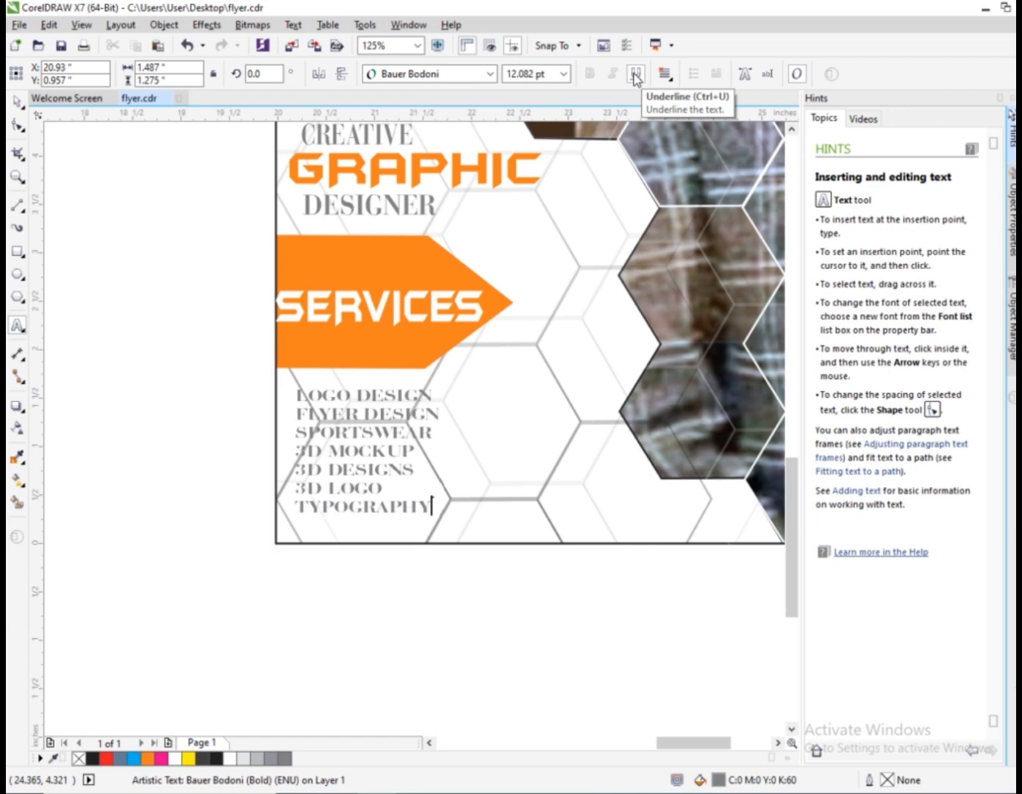
left_click(15, 100)
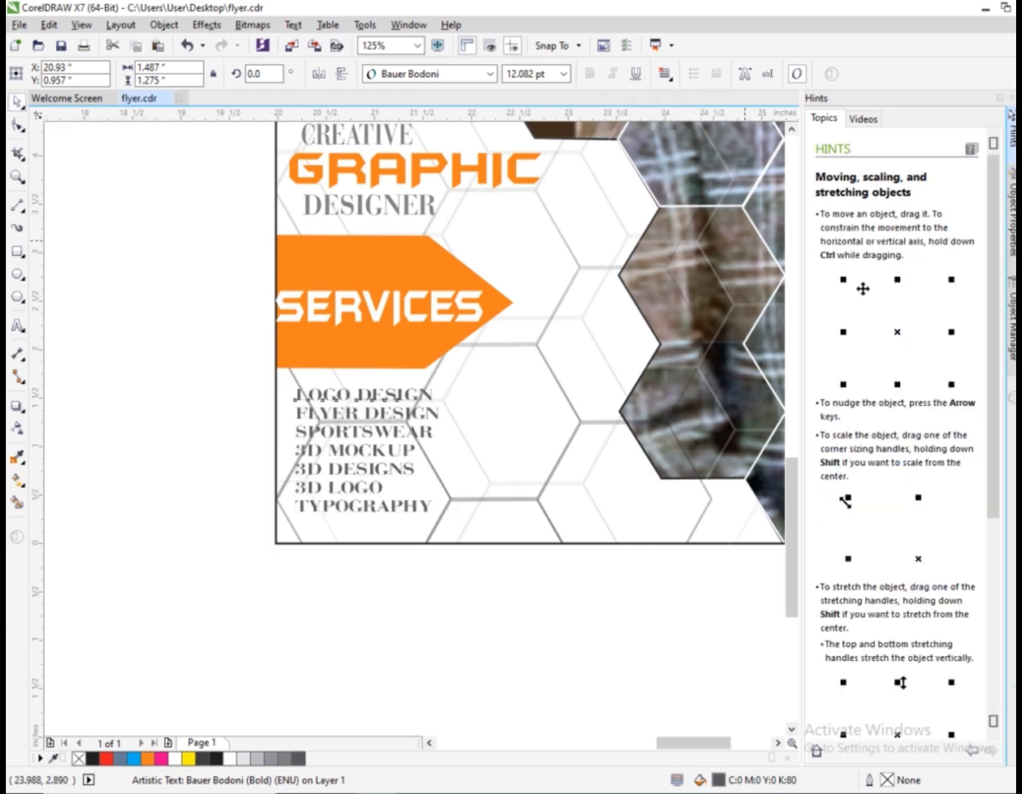
Step: Draw a circle about 0.11 in across before LOGO DESIGN, filled orange with no outline
key("F7")
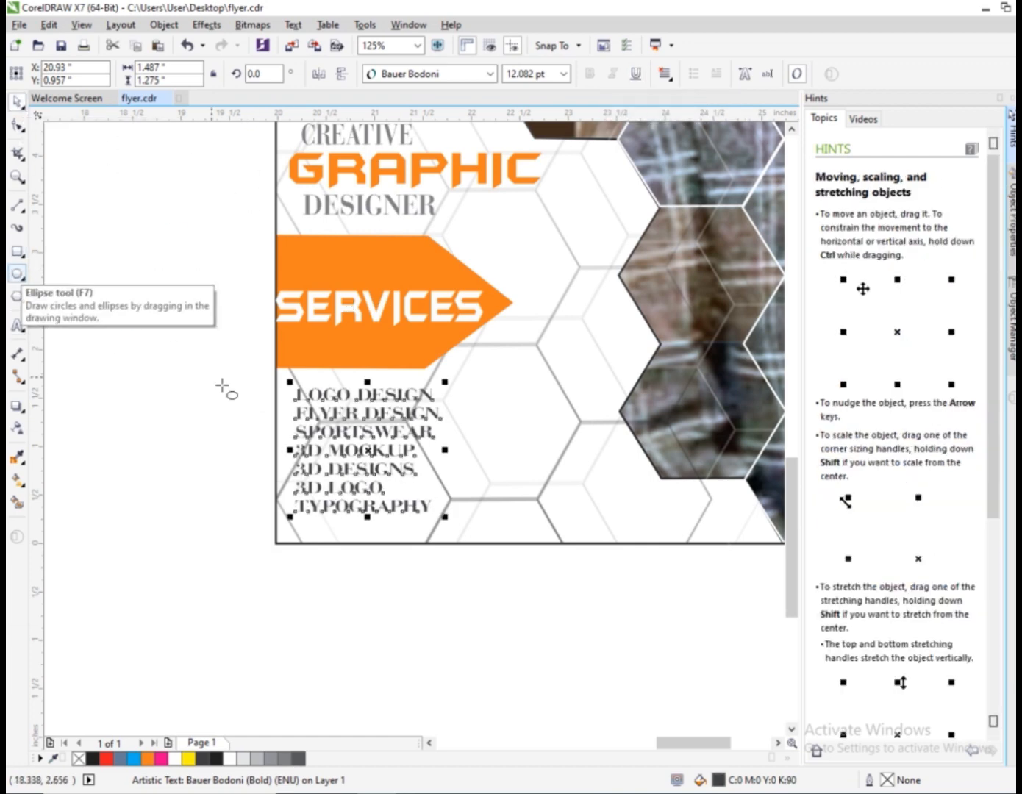
scroll(222, 385, "up", 2)
left_click_drag(233, 377, 288, 432)
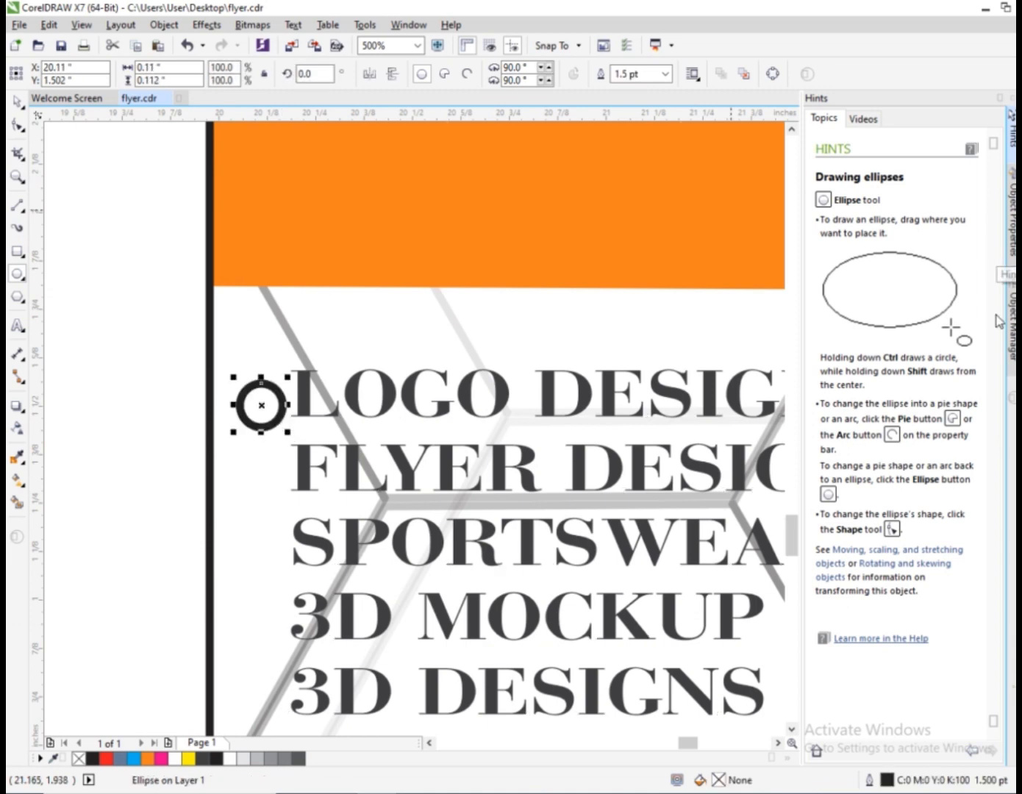
left_click(1012, 438)
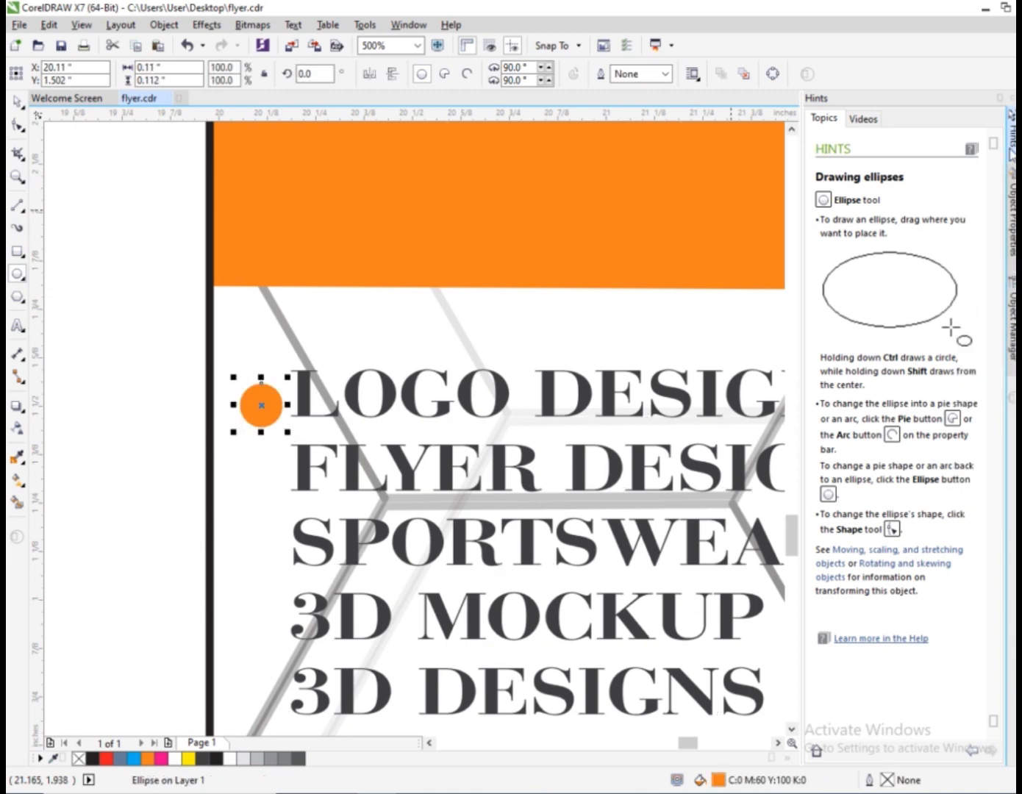
Step: Shrink the orange circle to about 0.07 in and copy it as a bullet in front of every services line
left_click(17, 102)
scroll(216, 372, "down", 1)
scroll(246, 397, "up", 1)
left_click_drag(255, 354, 223, 522)
scroll(227, 519, "down", 1)
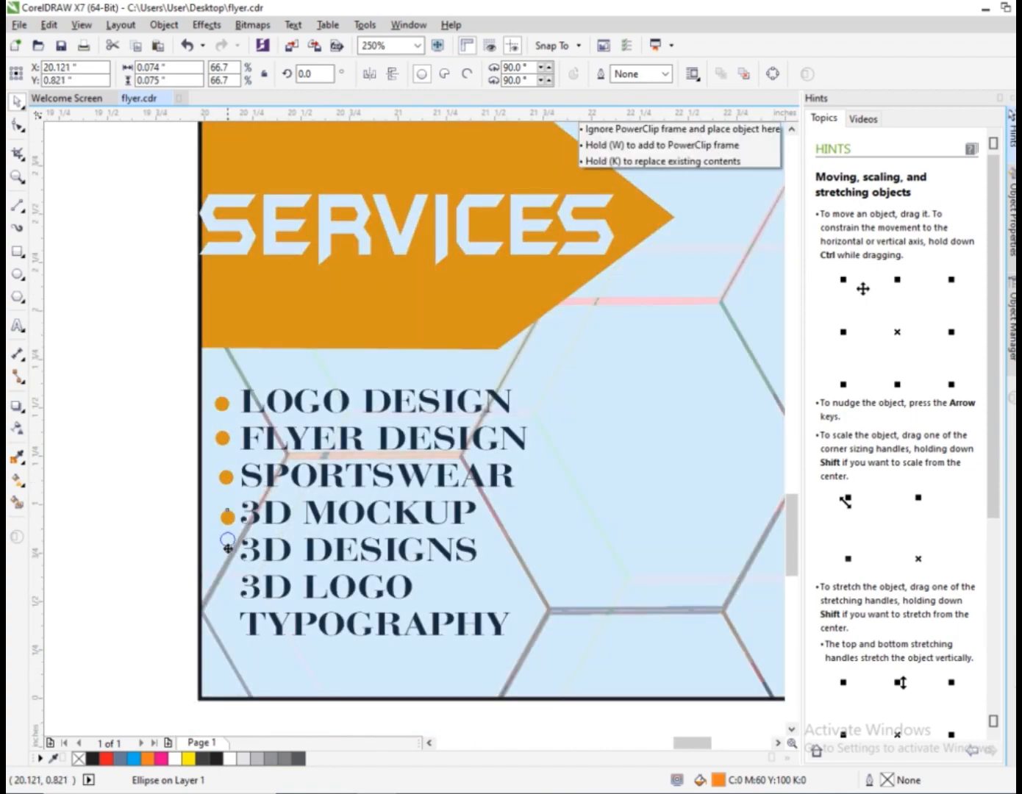
left_click_drag(226, 627, 227, 627)
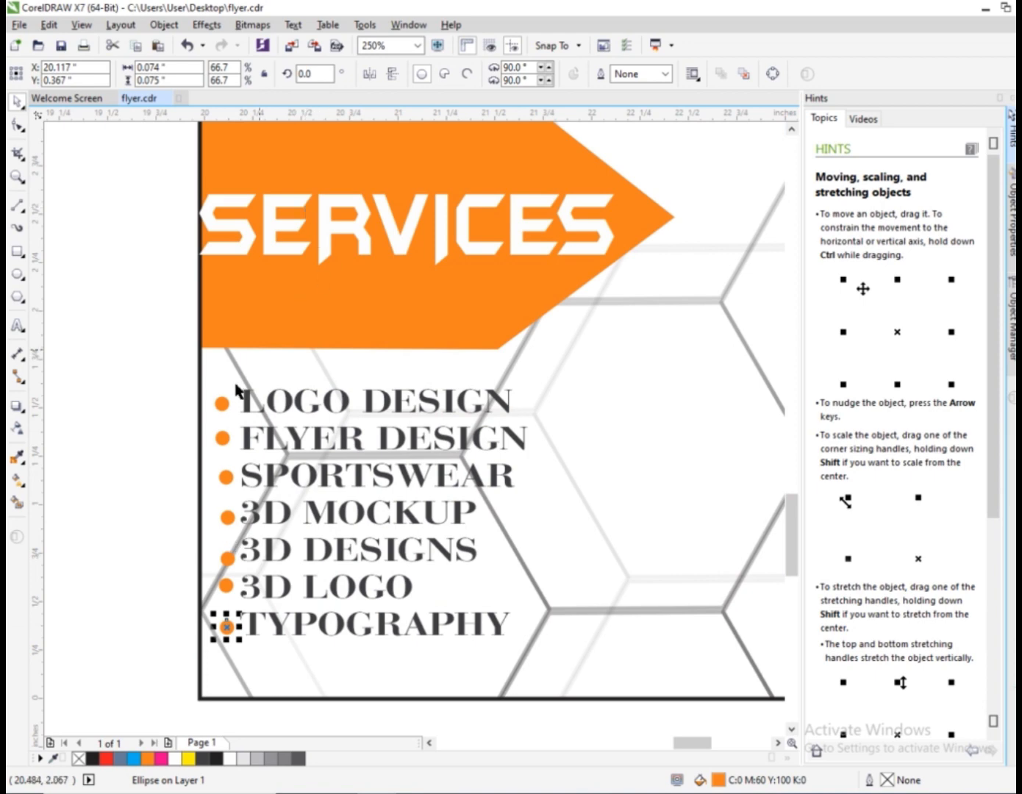
Step: Line up the bullets of the first three services in a column, and those of 3D MOCKUP and 3D DESIGNS with each other
left_click(223, 440, "shift")
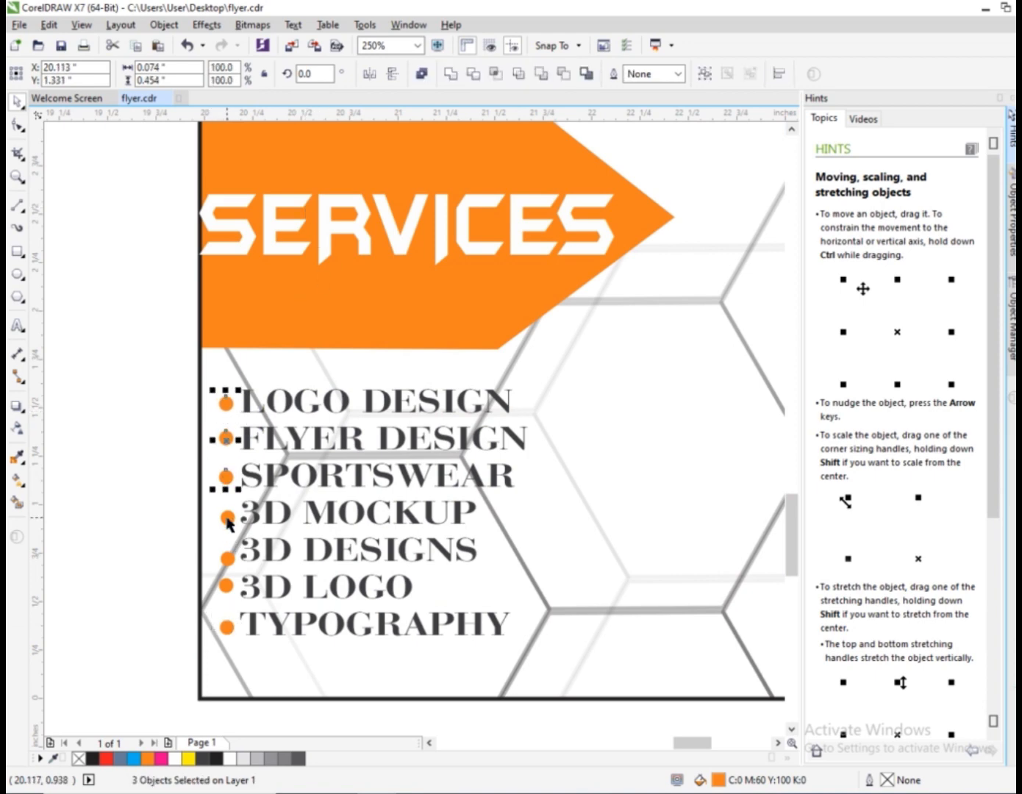
left_click(150, 462)
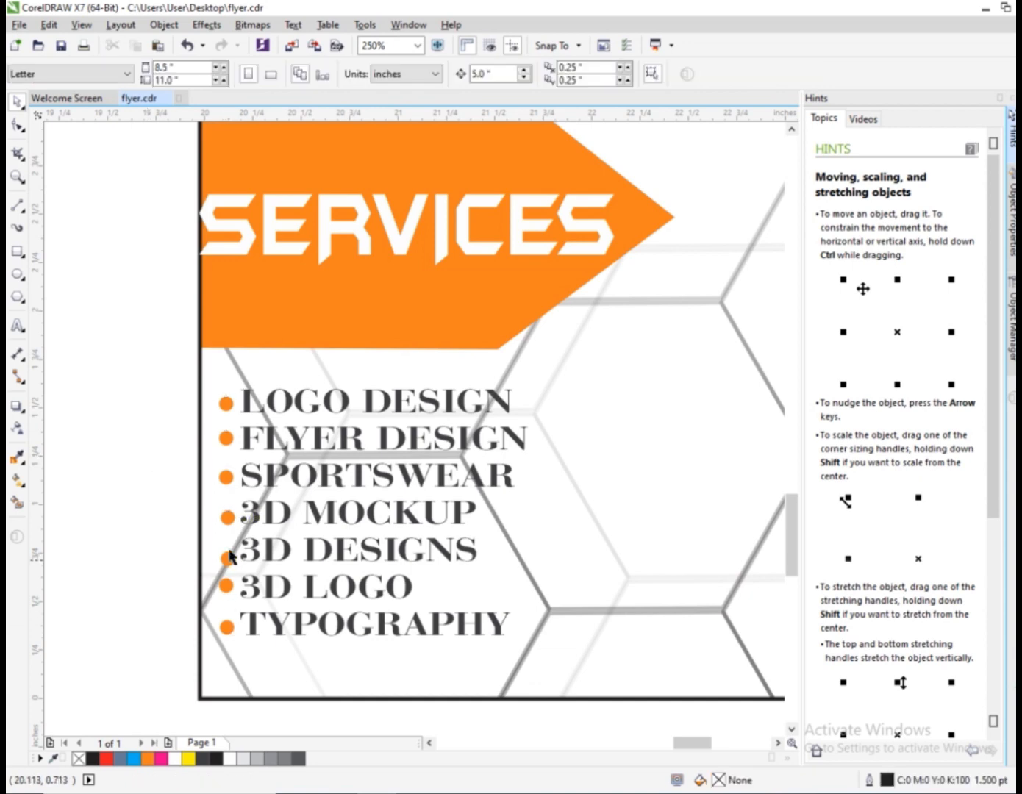
left_click(230, 557)
left_click(228, 516, "shift")
Step: Lower the 3D LOGO bullet slightly beside its line and align it vertically with the 3D DESIGNS and TYPOGRAPHY bullets
left_click(227, 586)
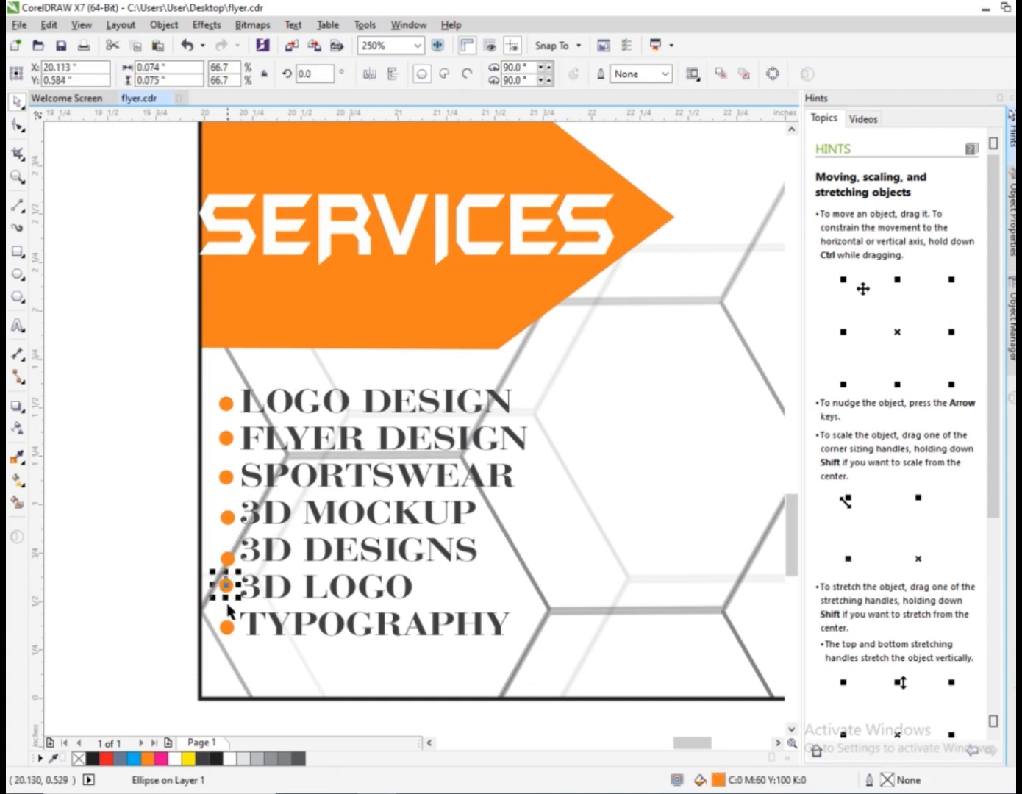
scroll(228, 584, "up", 3)
left_click_drag(228, 580, 228, 594)
left_click(230, 525, "shift")
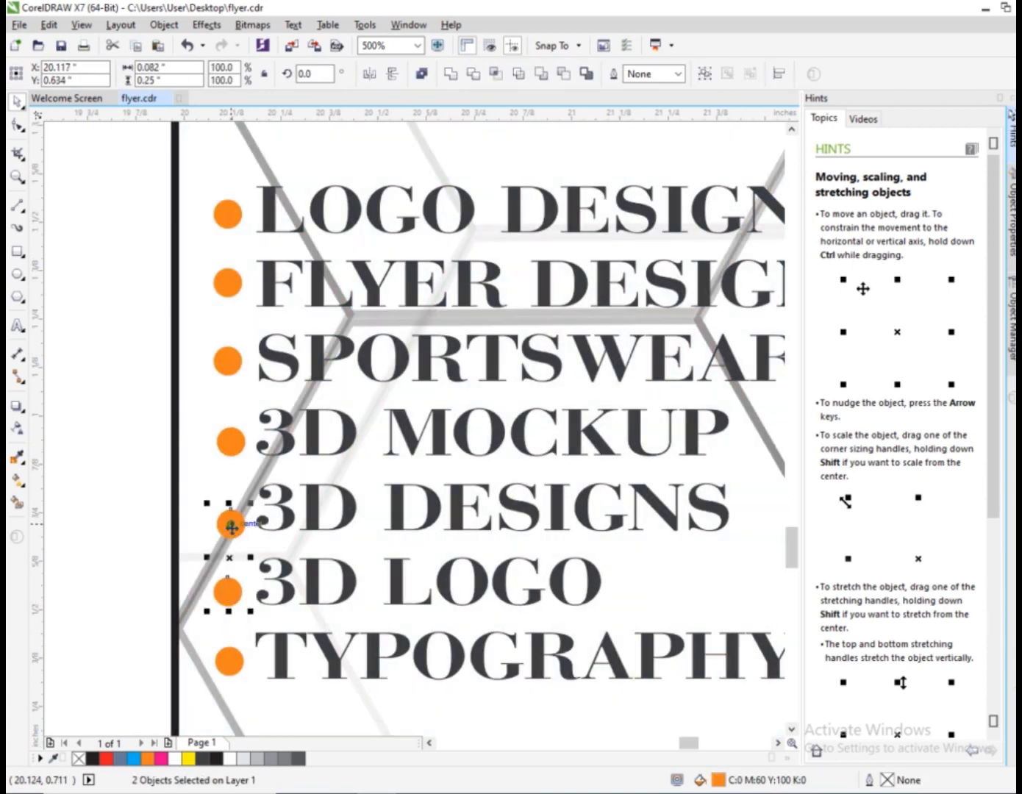
left_click(227, 664)
left_click(230, 590, "shift")
left_click(125, 451)
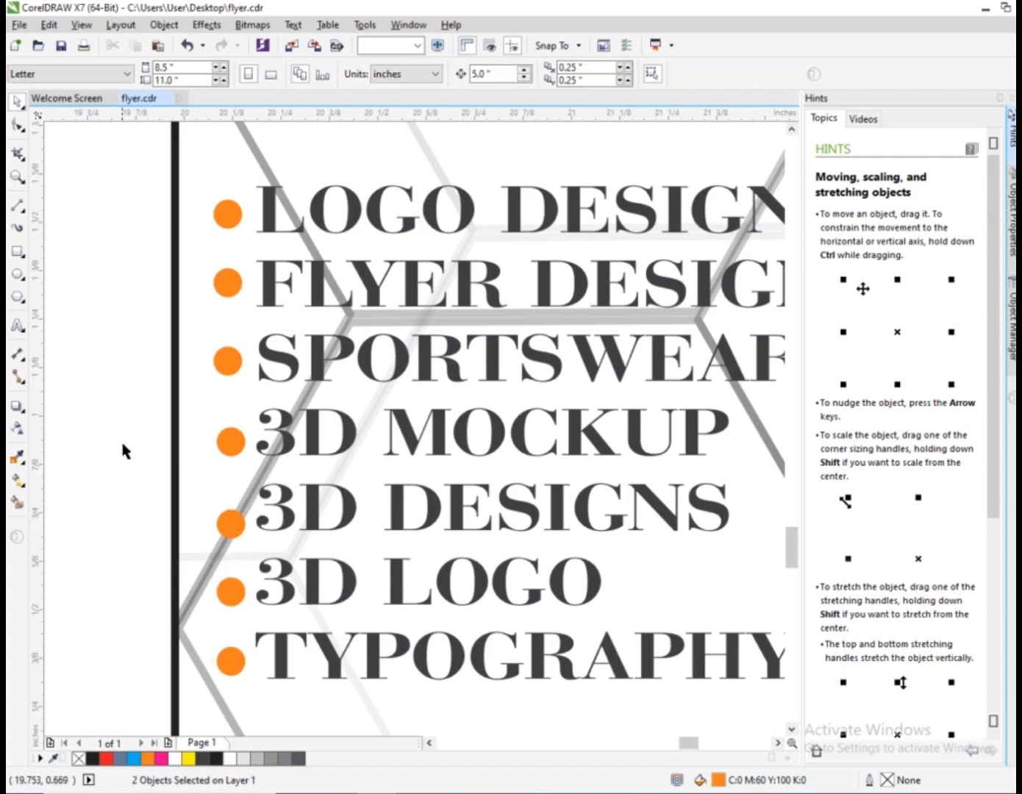
scroll(125, 456, "down", 6)
scroll(117, 468, "down", 4)
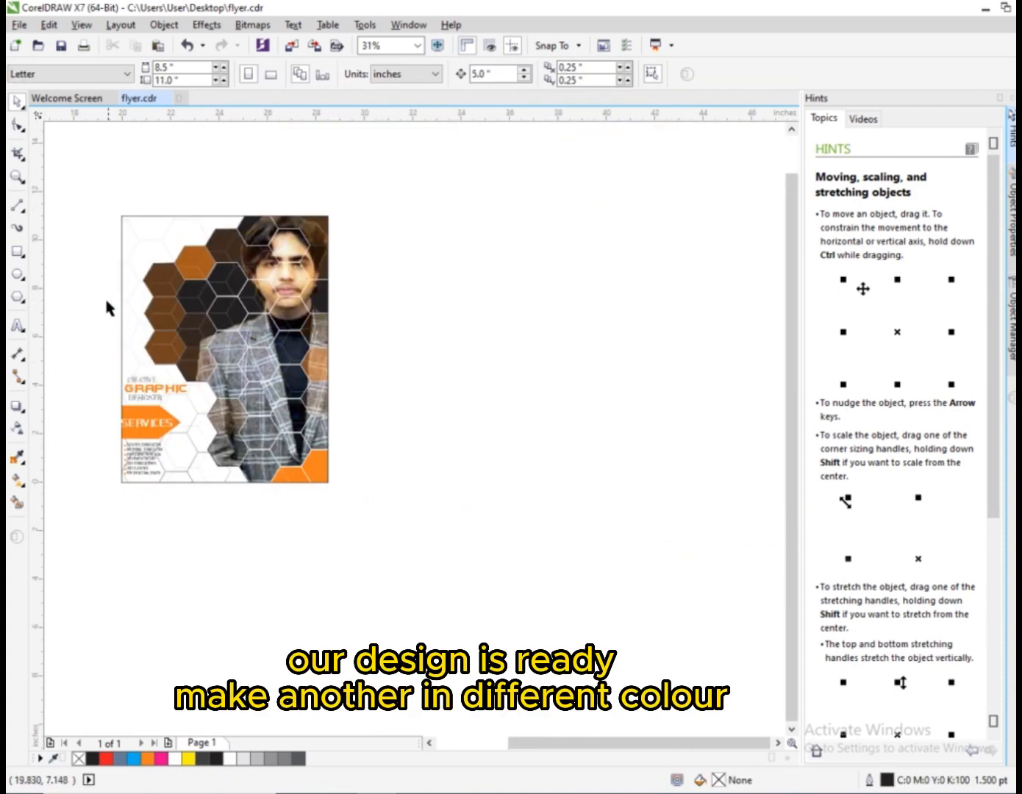
Step: Select the entire finished flyer and place a duplicate of it directly beside the original
scroll(96, 331, "up", 2)
scroll(84, 340, "down", 2)
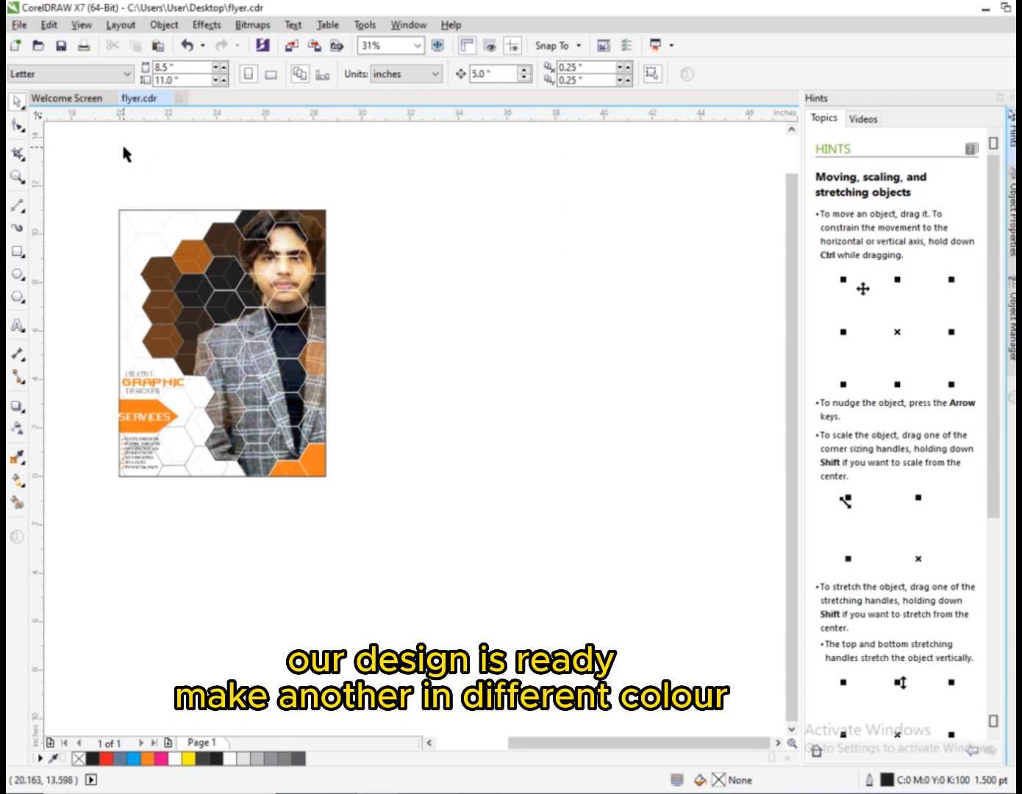
scroll(118, 188, "up", 2)
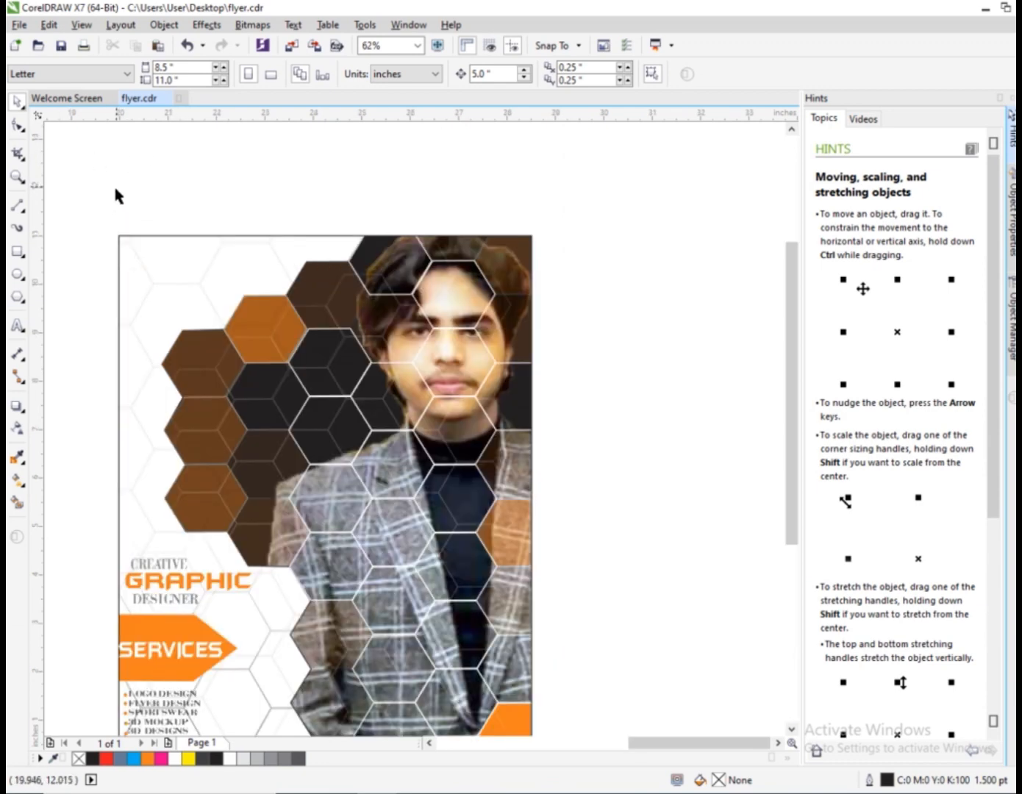
scroll(107, 204, "down", 2)
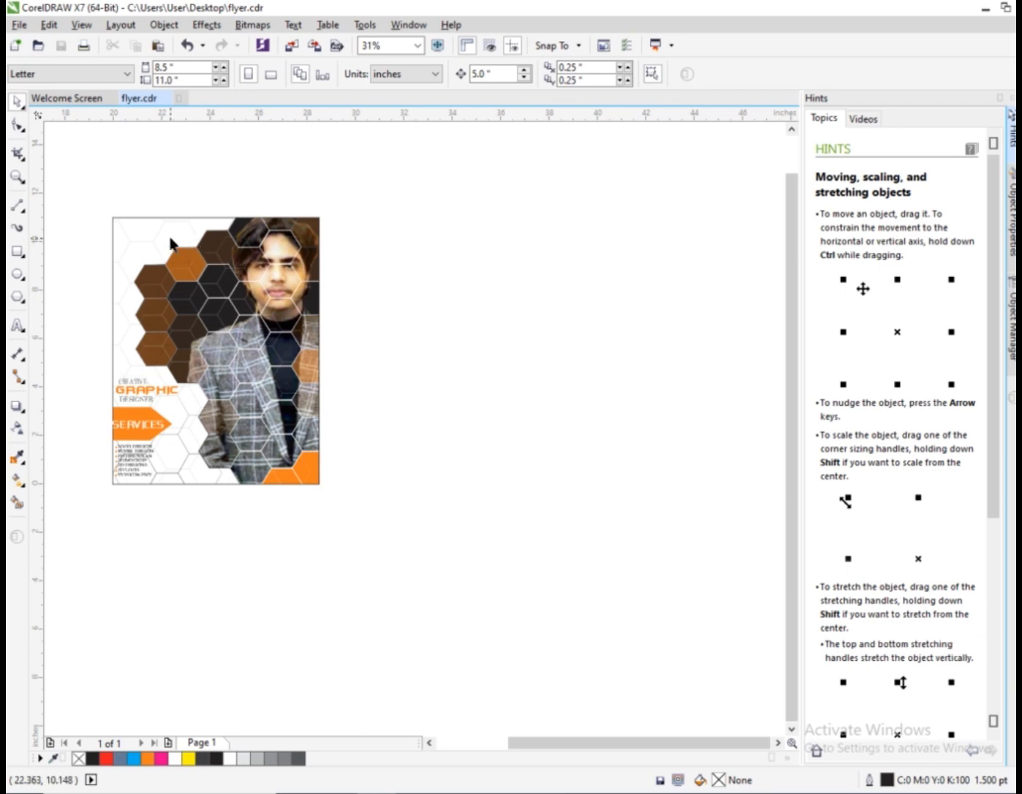
left_click_drag(84, 181, 362, 560)
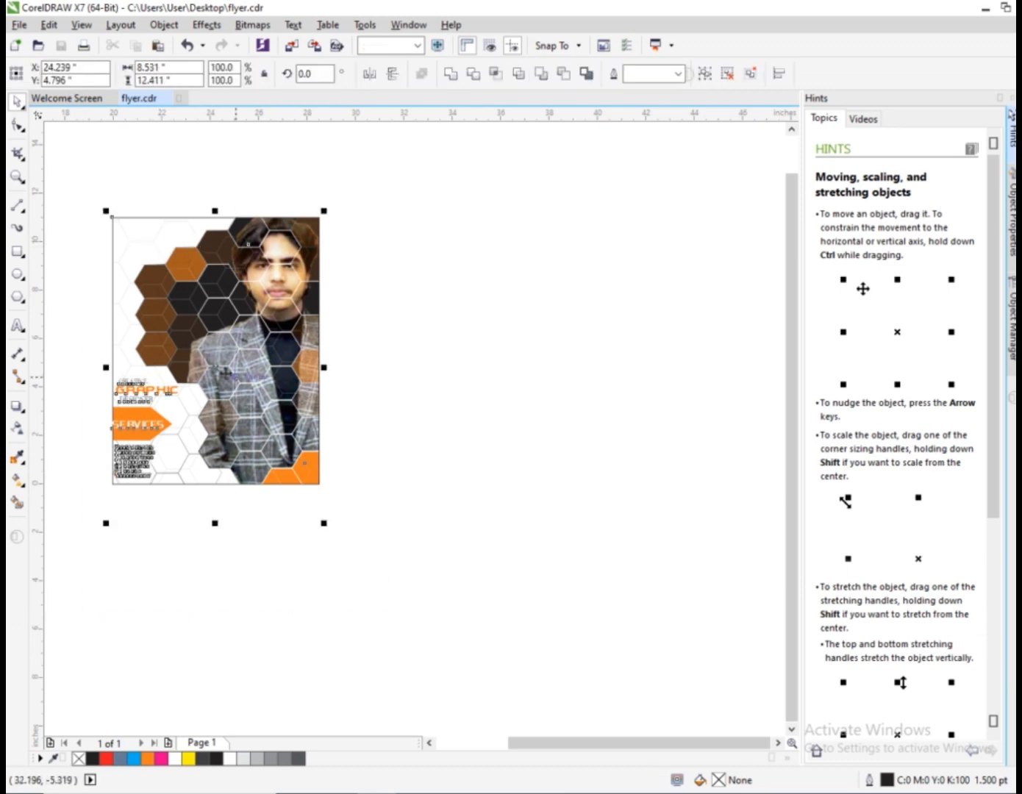
left_click_drag(209, 353, 424, 363)
right_click(425, 363)
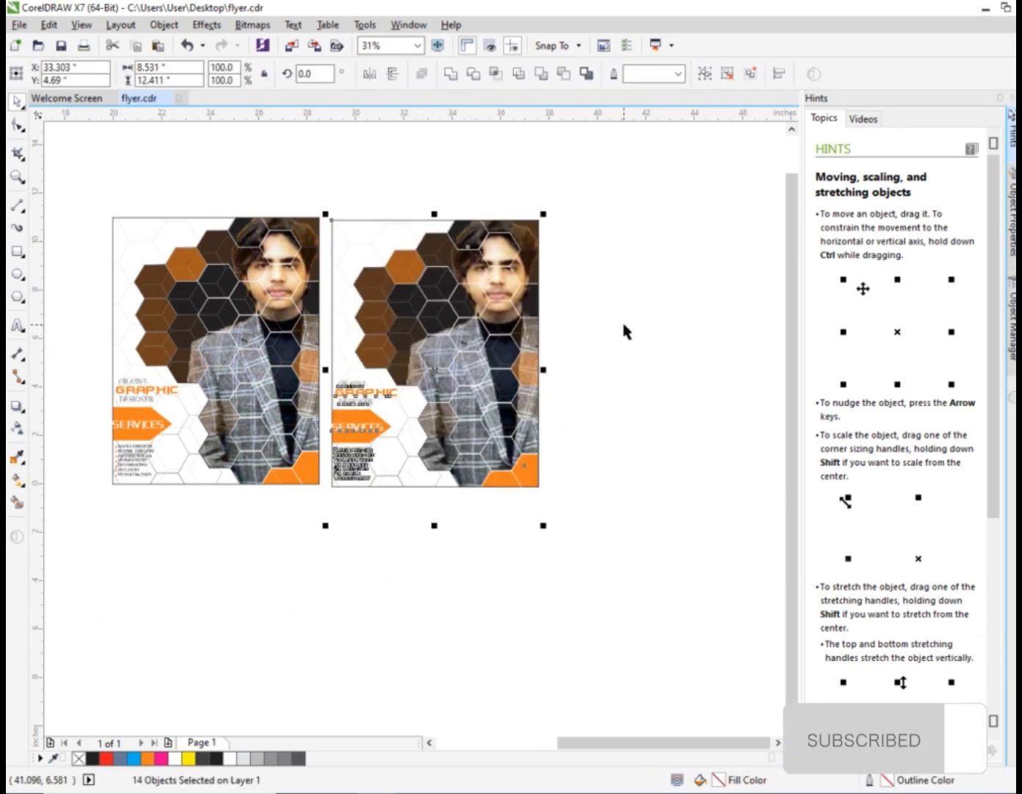
left_click(624, 330)
scroll(357, 246, "up", 1)
scroll(385, 274, "down", 1)
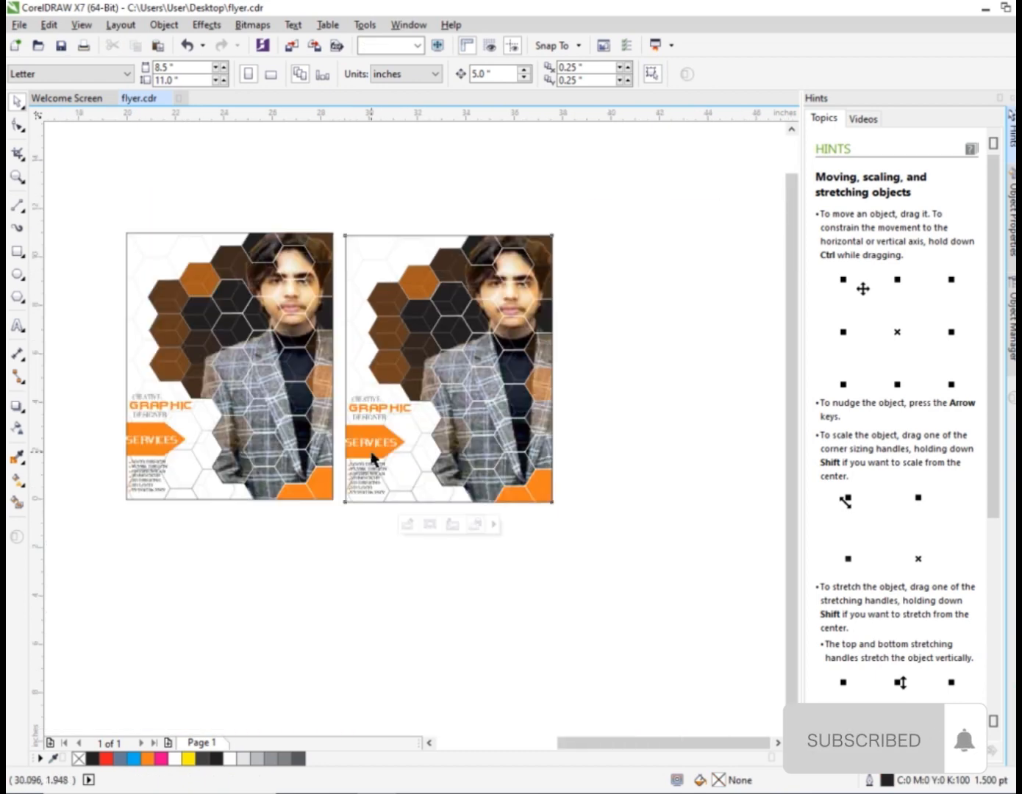
Step: Edit the copy's clipped contents and fill its two orange lower corner hexagons and the SERVICES banner shape with Blue
left_click(409, 526)
left_click(546, 494)
left_click(510, 508, "shift")
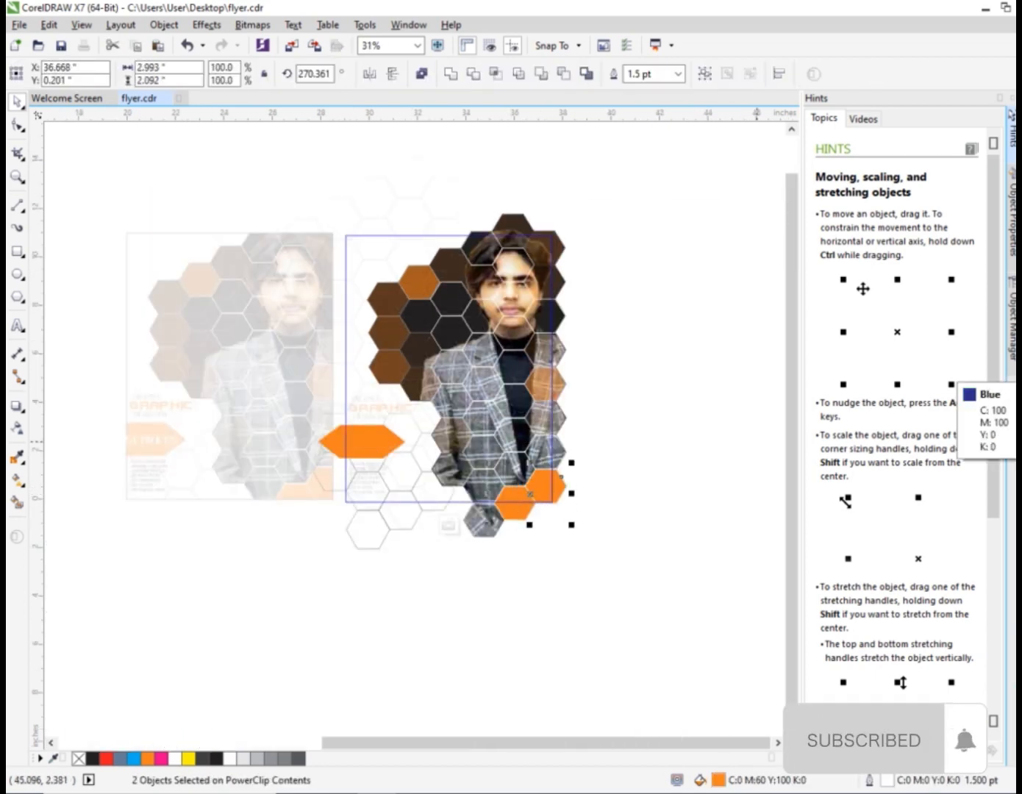
left_click(1018, 385)
left_click(351, 452, "shift")
left_click(671, 358)
left_click(361, 444)
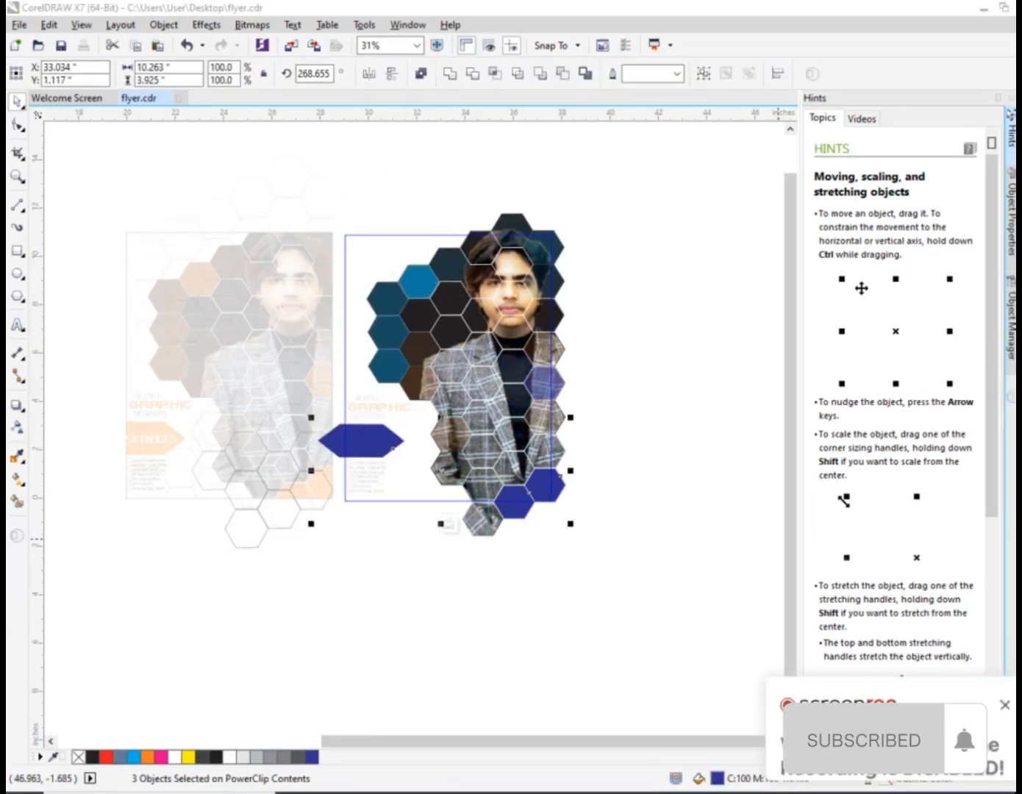
Step: Refill the copy's two lower corner hexagons and the SERVICES banner shape with Cyan
left_click(670, 565)
left_click(538, 480)
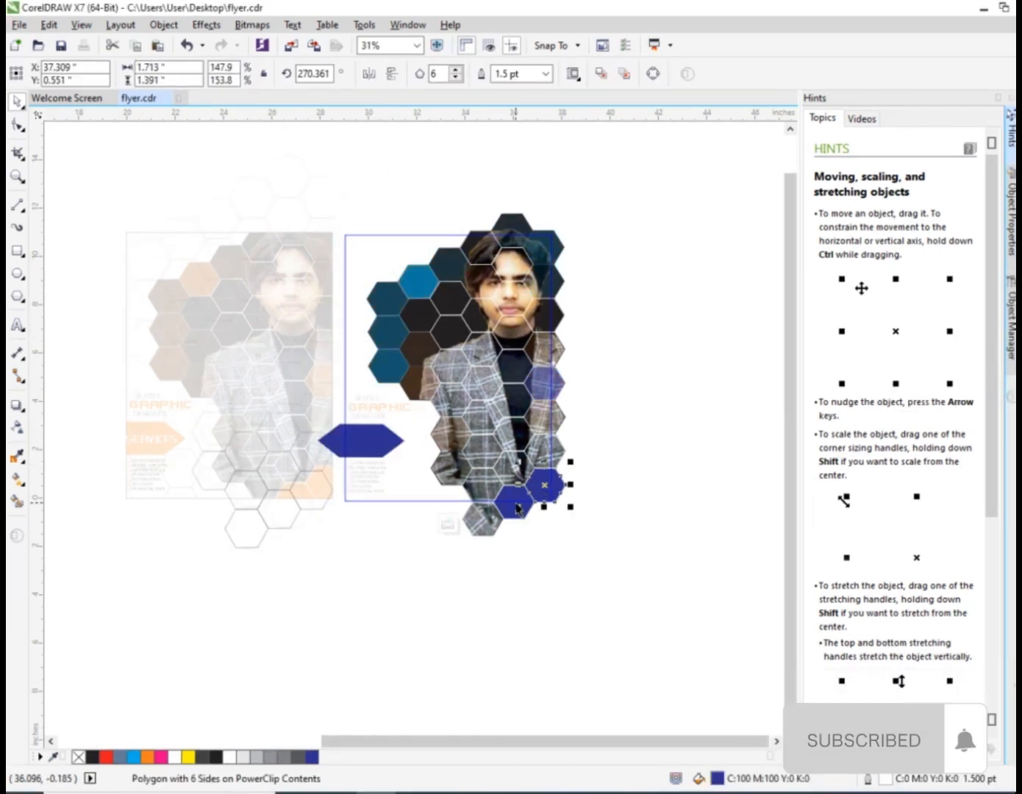
left_click(515, 502, "shift")
left_click(361, 441, "shift")
left_click(1018, 357)
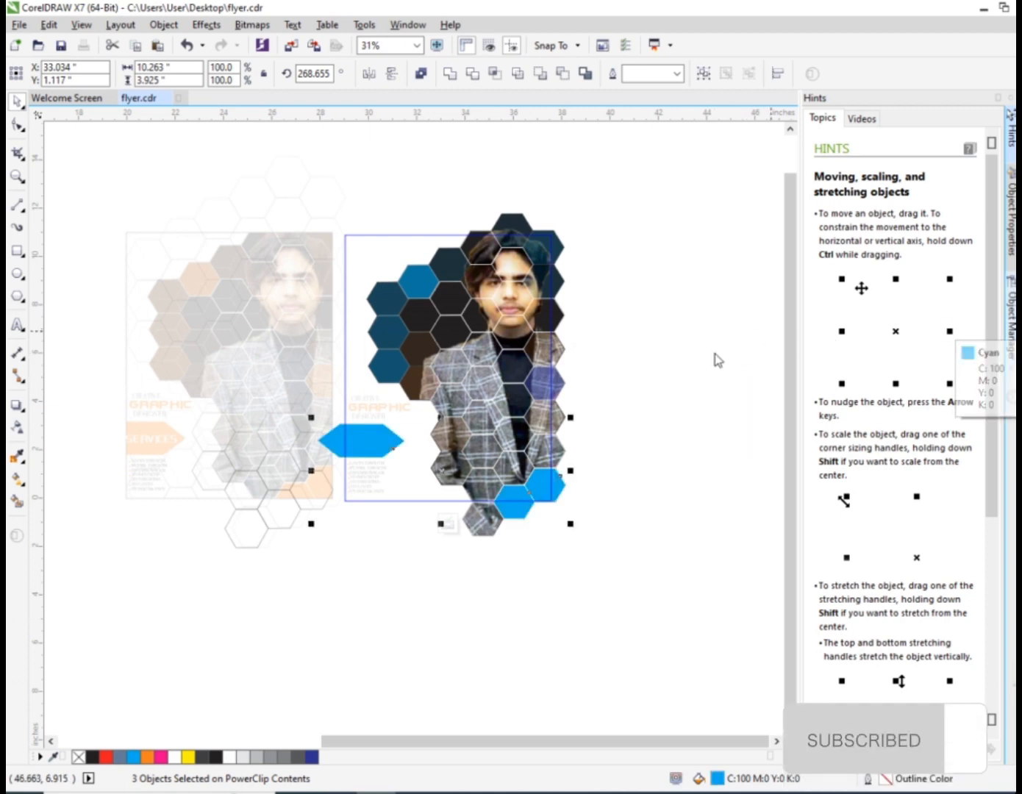
Step: Fill the translucent hexagon at the jacket's outer edge and the remaining brown-tinted hexagons beside the opposite shoulder and sleeve with Cyan
left_click(547, 388)
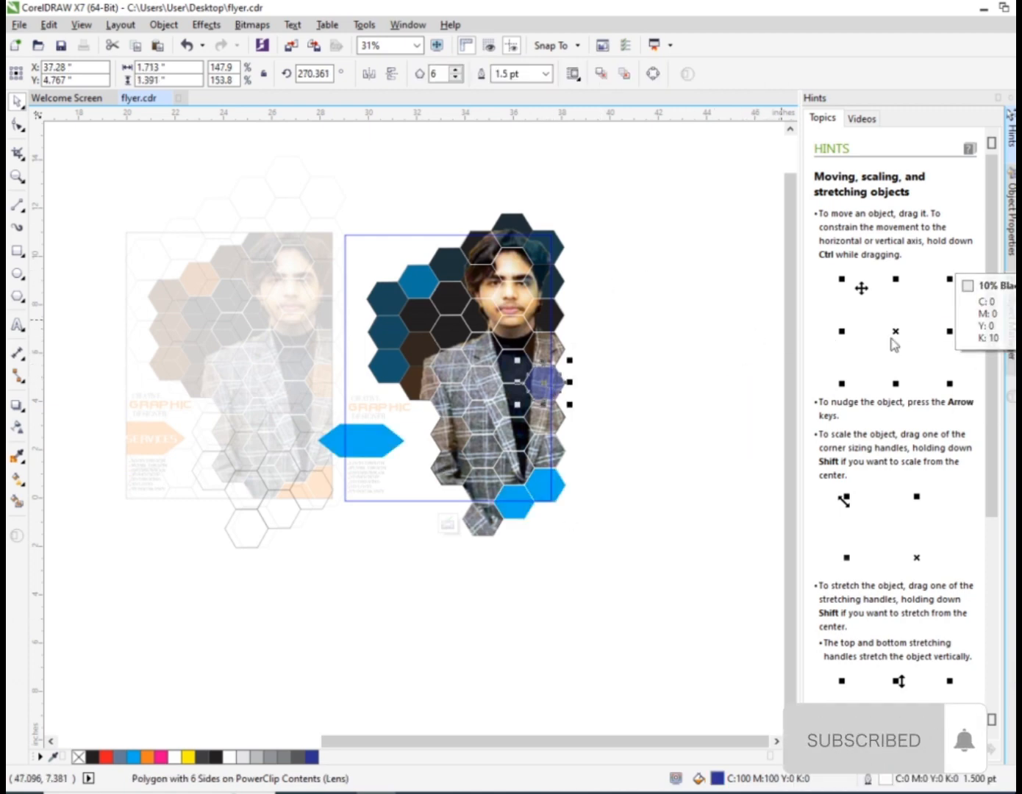
left_click(1018, 357)
left_click(727, 299)
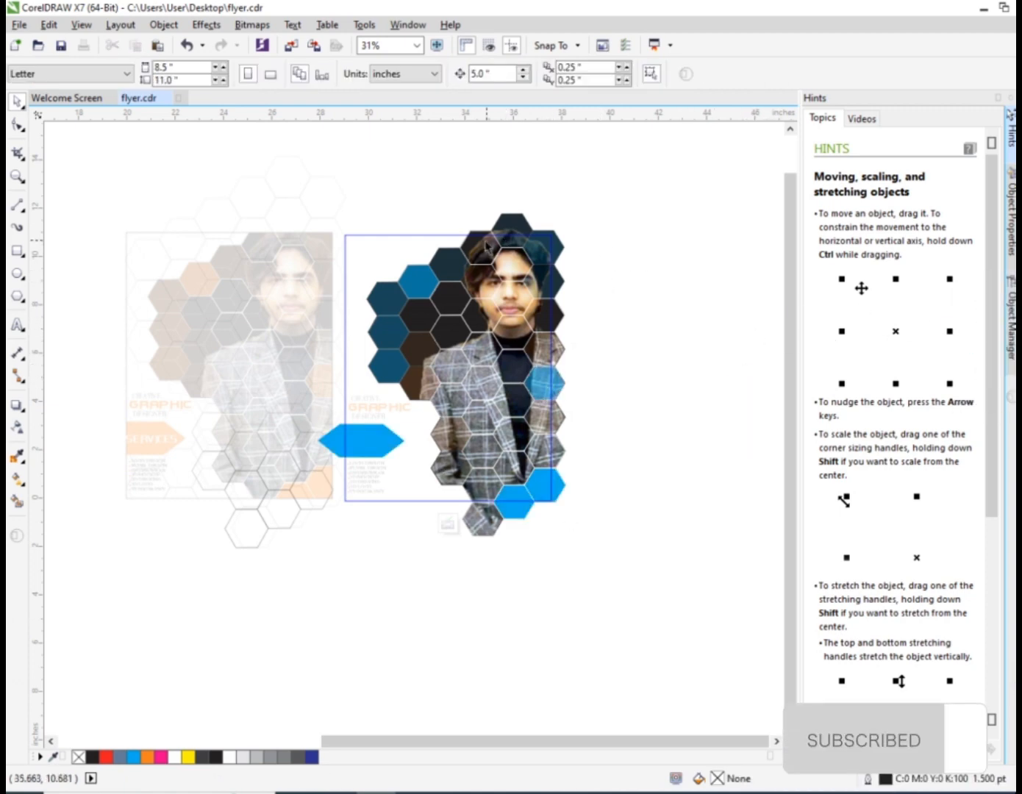
left_click(425, 385)
left_click(421, 352, "shift")
left_click(444, 438, "shift")
left_click(1018, 356)
Step: Apply about 44% transparency to the two lower corner hexagons and 8% to the SERVICES banner shape, and finish editing the clipped contents
left_click(550, 479)
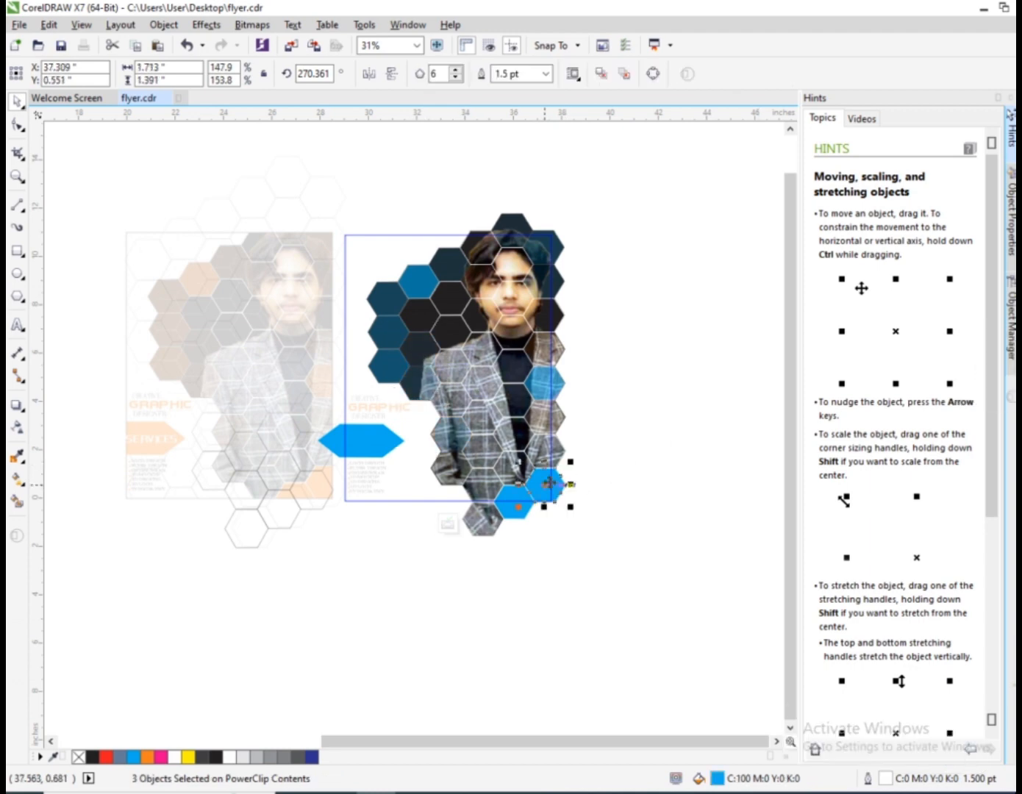
left_click(516, 507, "shift")
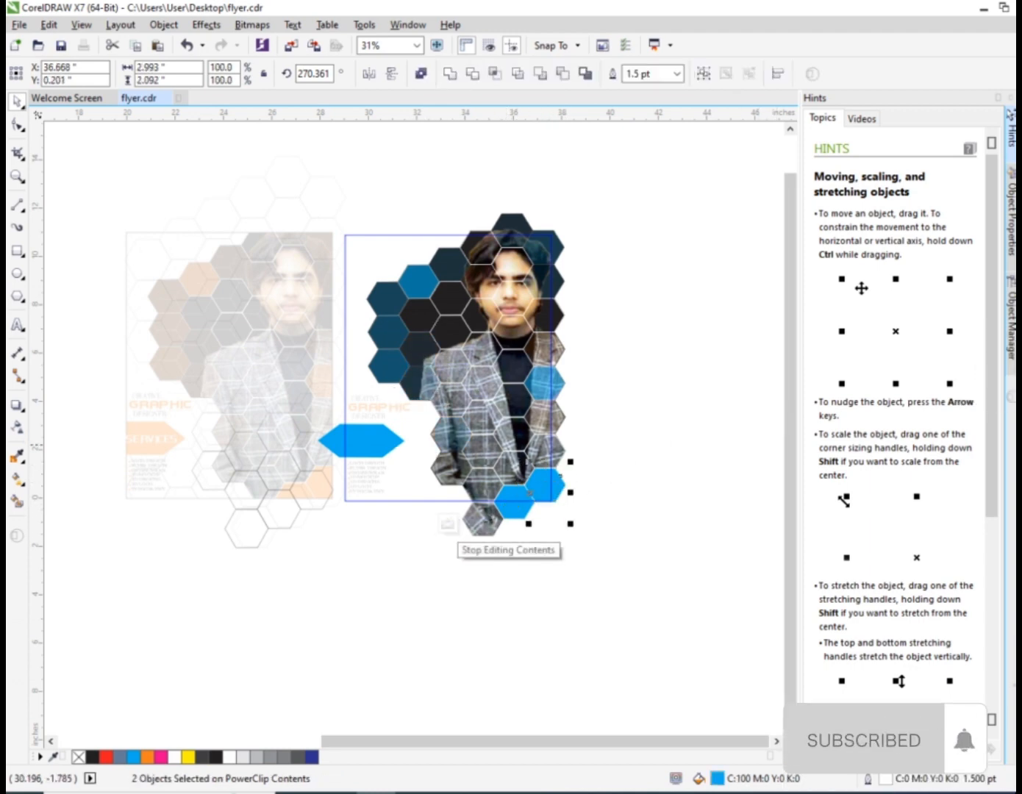
left_click(16, 428)
left_click_drag(498, 541, 513, 543)
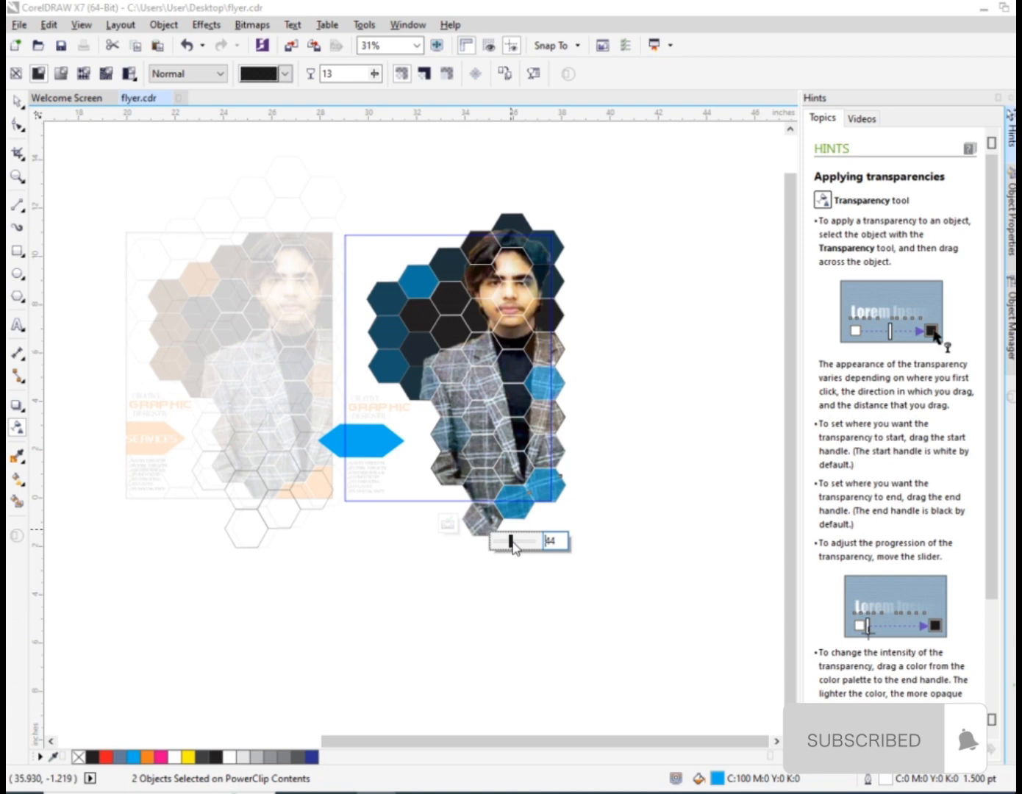
left_click(392, 454)
mouse_move(330, 479)
left_mouse_down()
mouse_move(345, 482)
mouse_move(330, 480)
left_mouse_up()
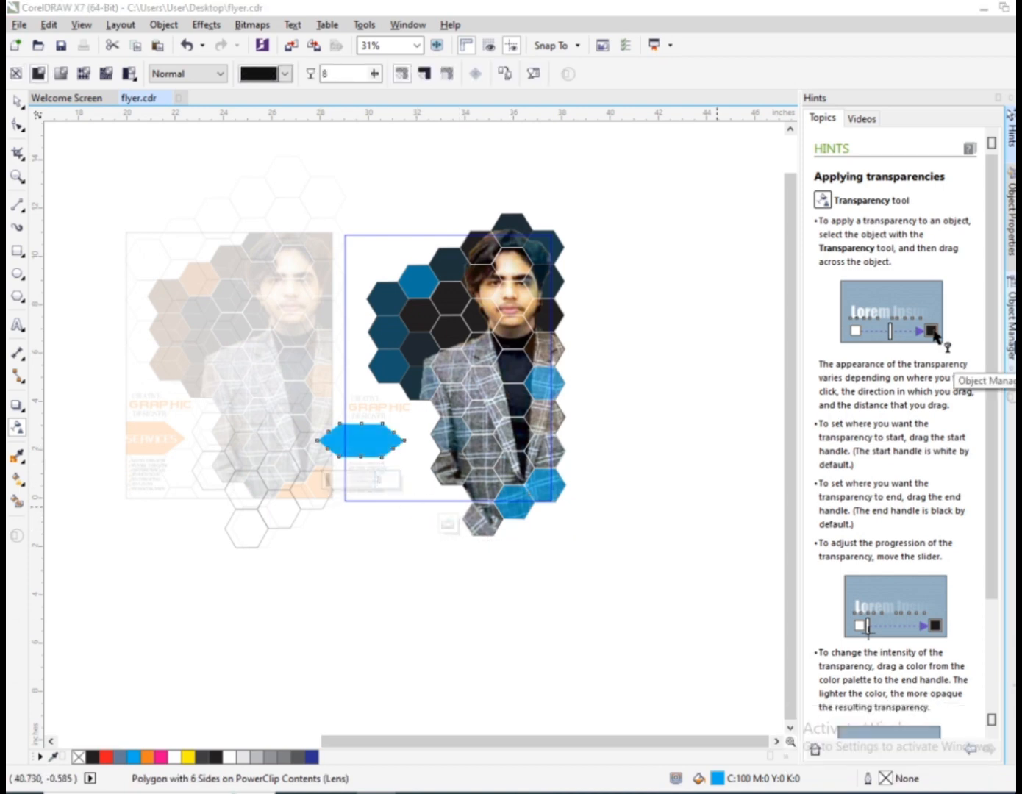
left_click(446, 523)
Step: Recolor the GRAPHIC headline on the copied flyer to Cyan
scroll(417, 484, "up", 1)
left_click(351, 375)
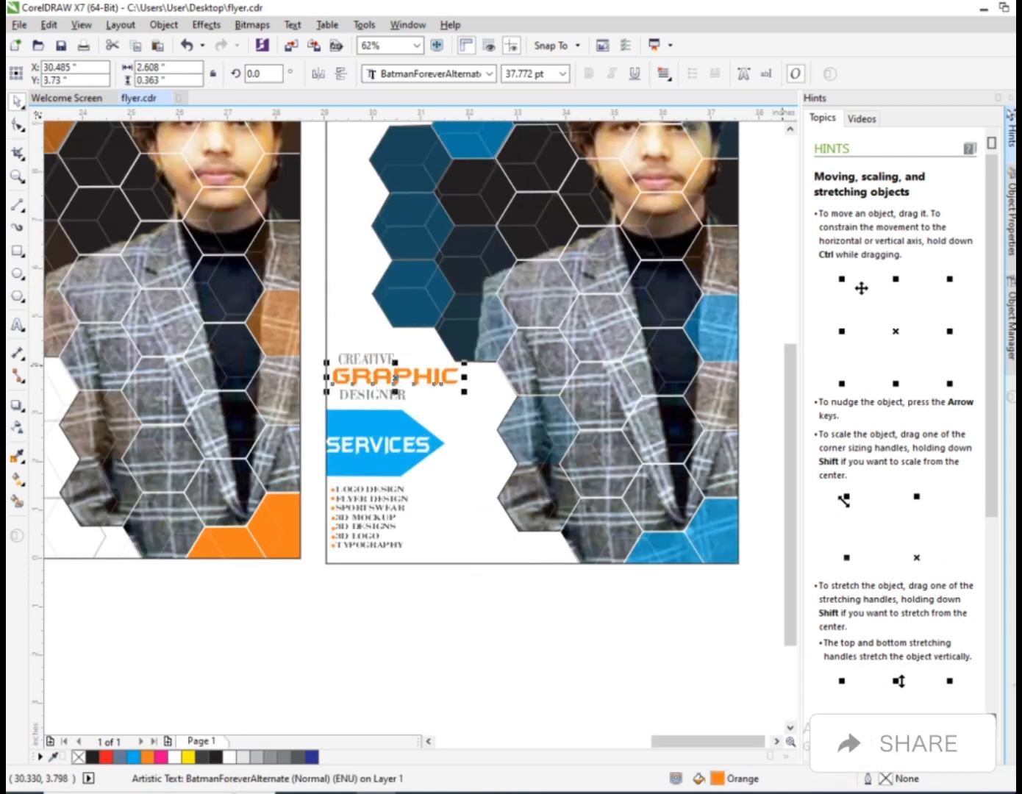
scroll(351, 374, "down", 1)
left_click(443, 353)
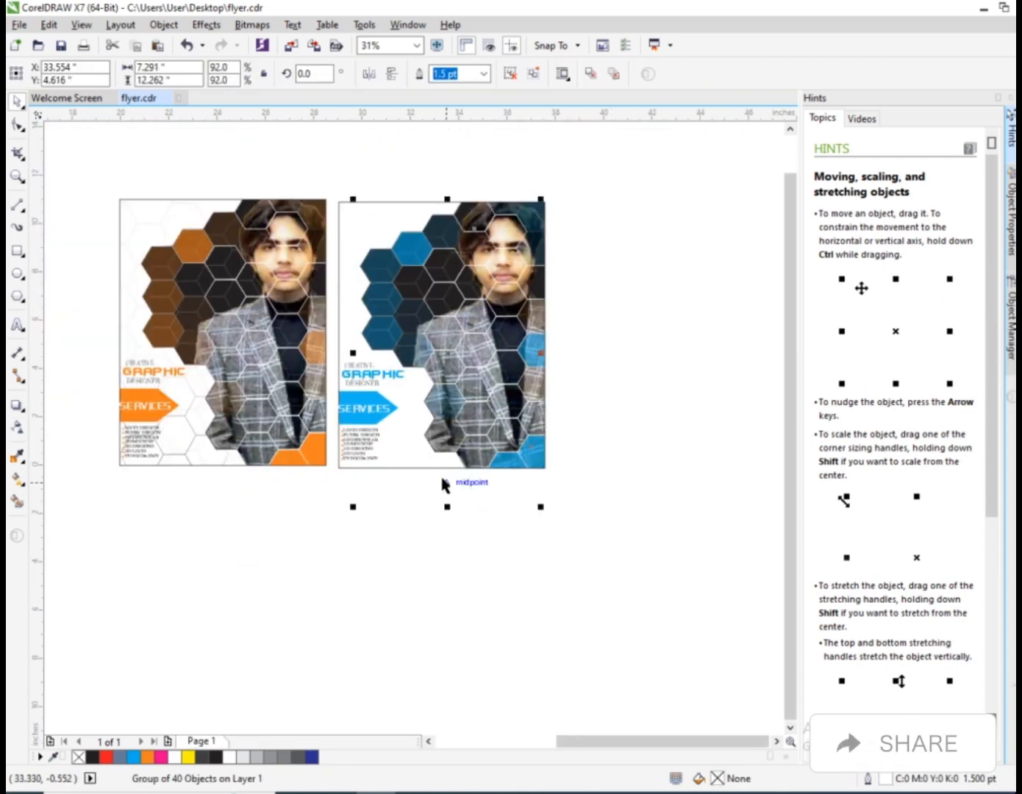
left_click(635, 431)
Step: Move the two hexagon-outline textures inside the copy's clipped contents onto the blue flyer and finish editing the contents
left_click(500, 243)
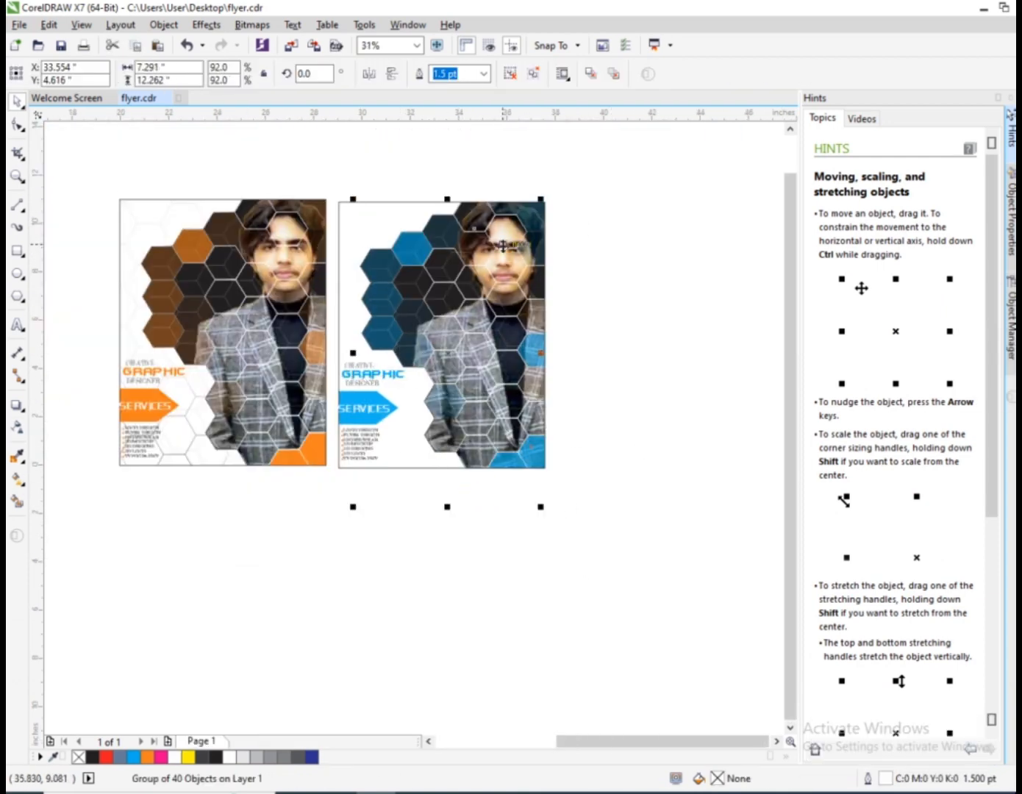
left_click(499, 240)
left_click(504, 239)
left_click_drag(88, 177, 342, 444)
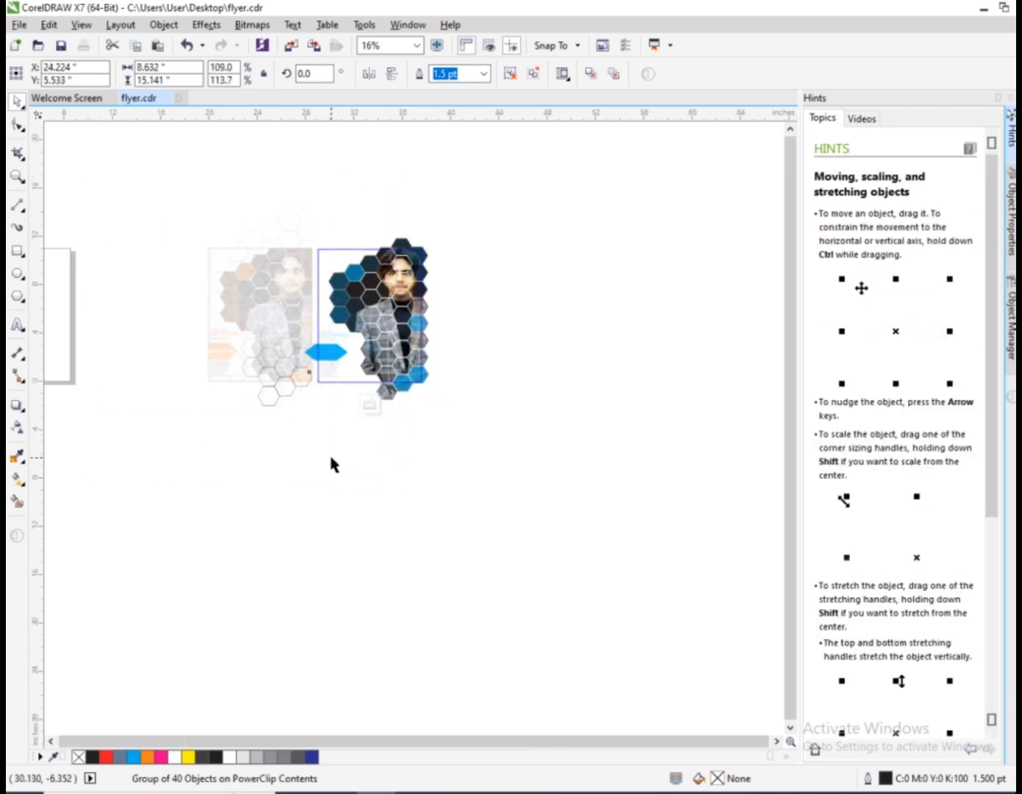
scroll(340, 329, "up", 2)
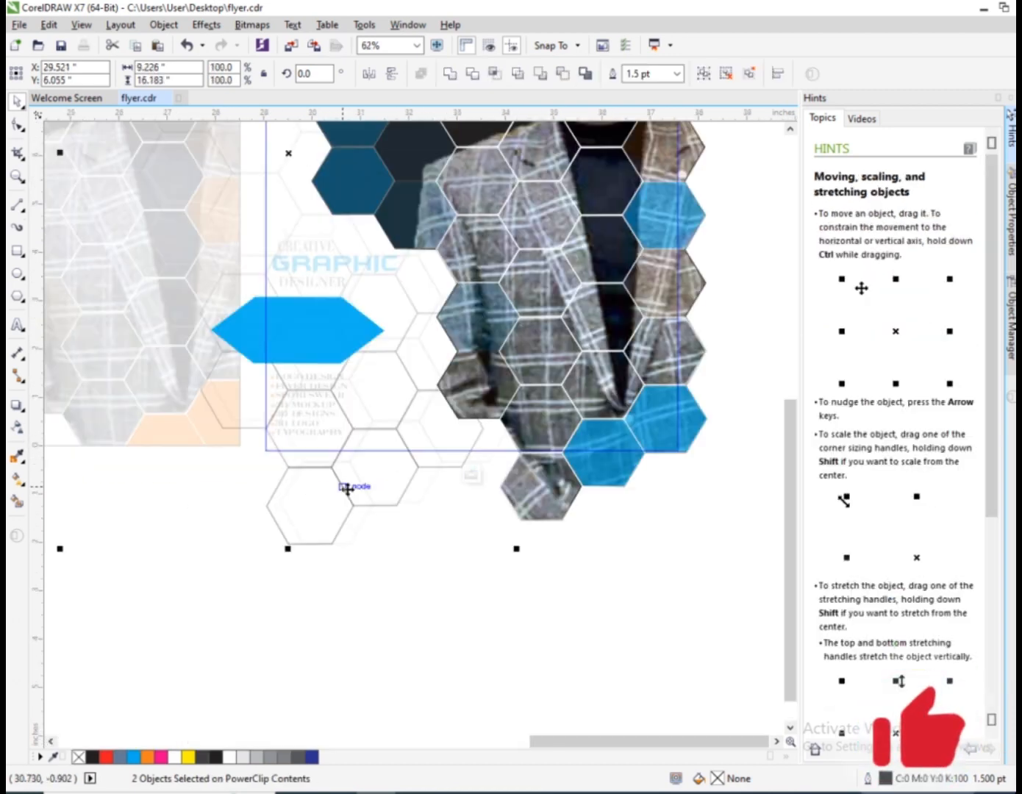
left_click(129, 453)
left_click(471, 476)
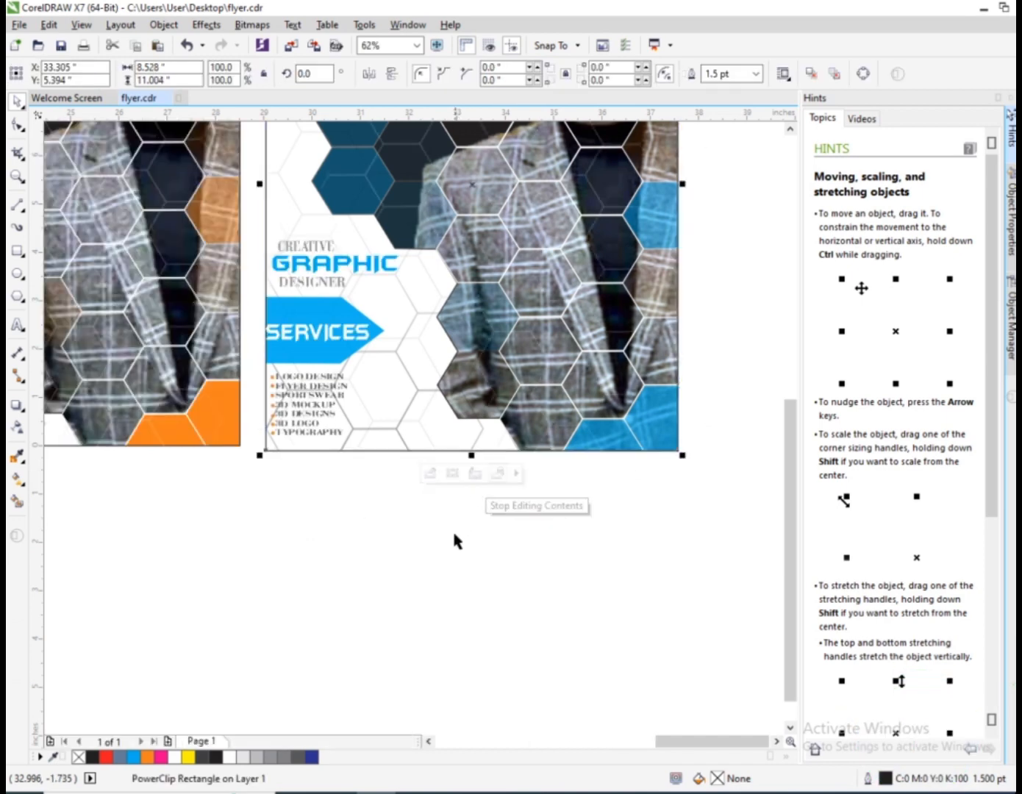
scroll(383, 503, "down", 1)
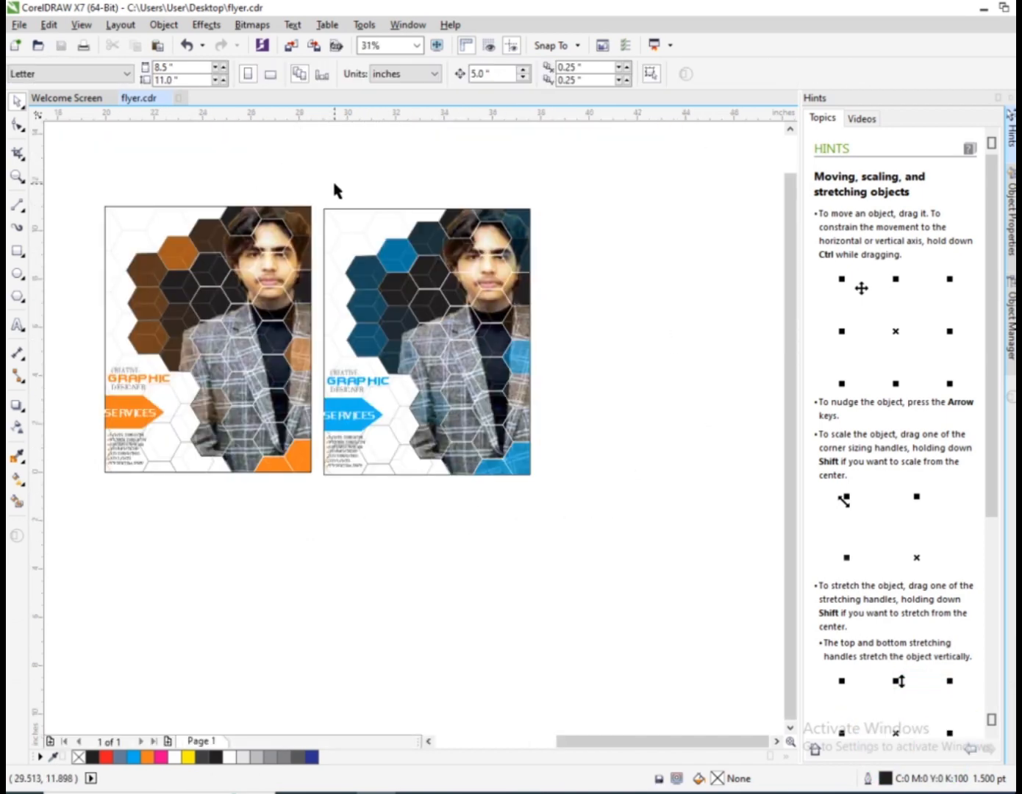
left_click(460, 220)
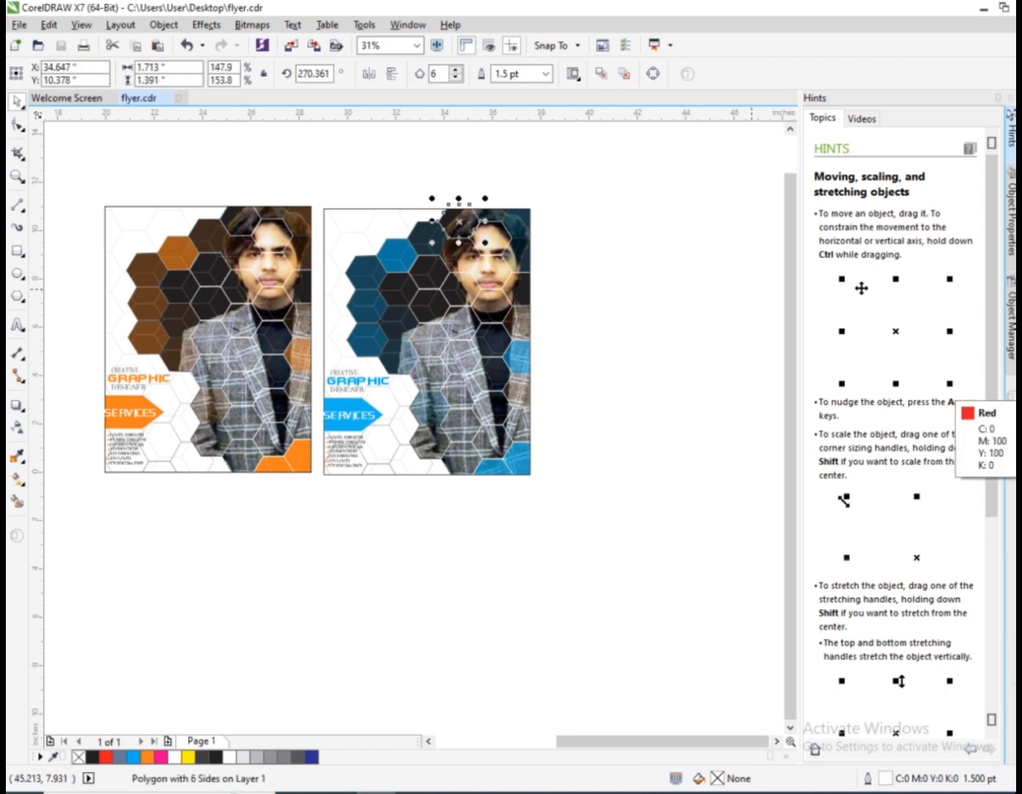
left_click(1017, 352)
key("ctrl+z")
Step: Inside the blue flyer's clipped contents, tint the hexagon over the hair Cyan, make it strongly transparent, and finish editing
left_click(496, 267)
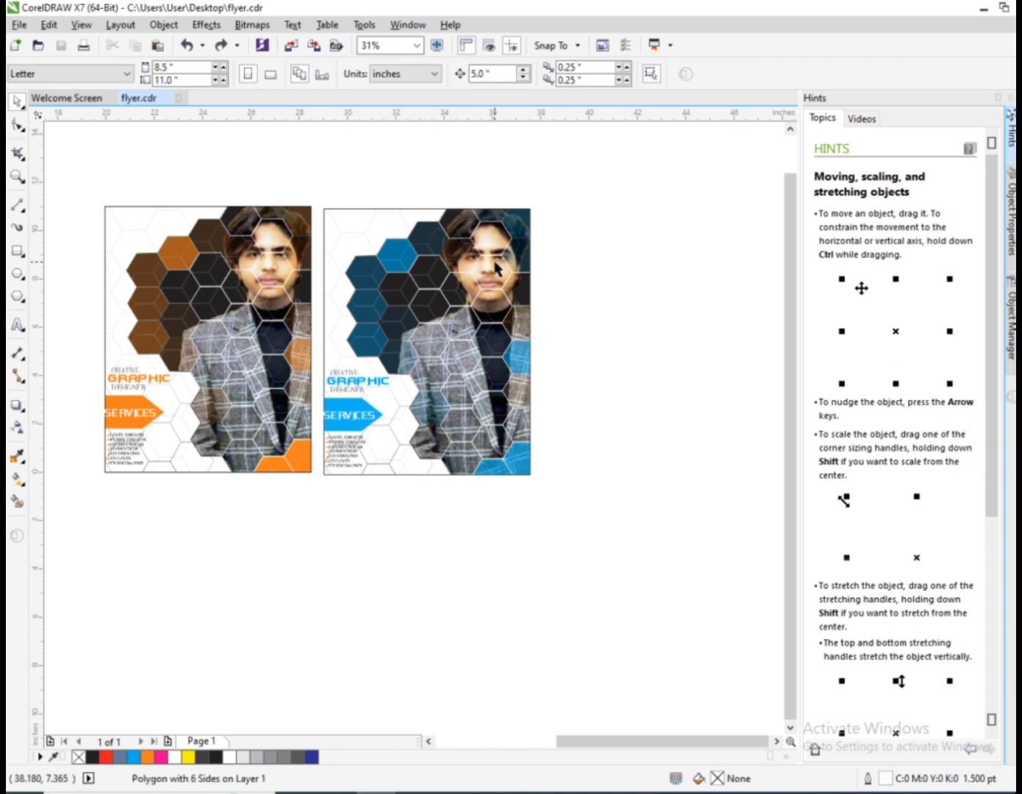
left_click(387, 499)
left_click(462, 222)
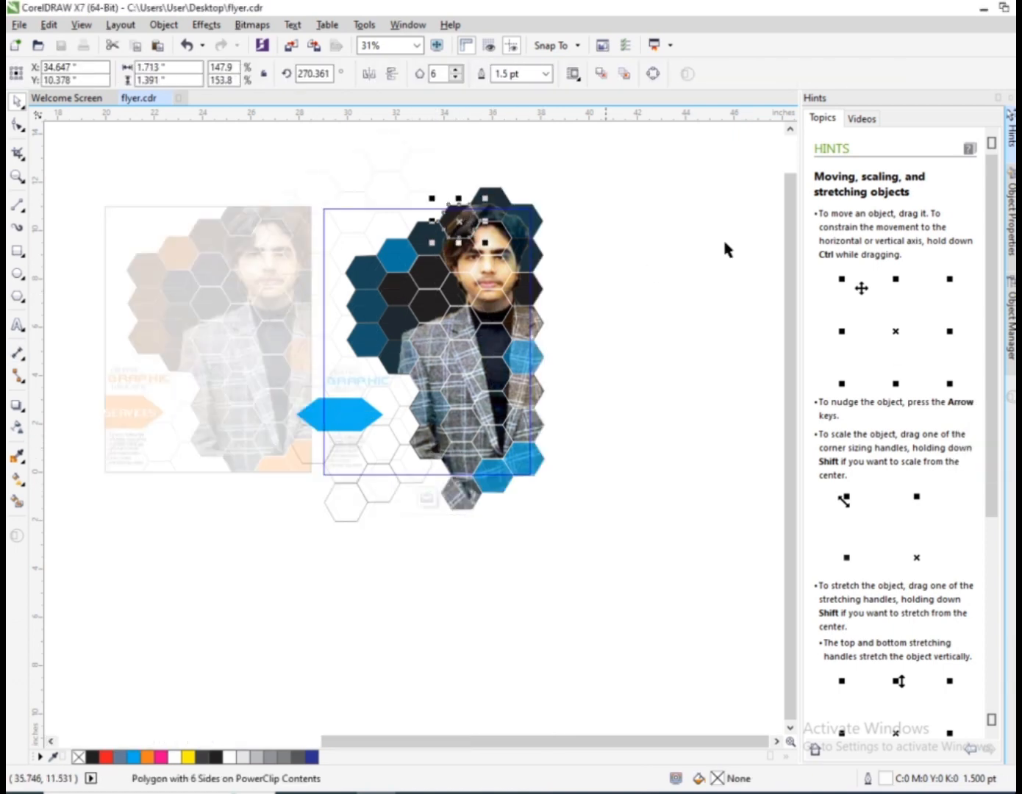
left_click(1018, 320)
left_click(17, 427)
left_click_drag(426, 259, 463, 265)
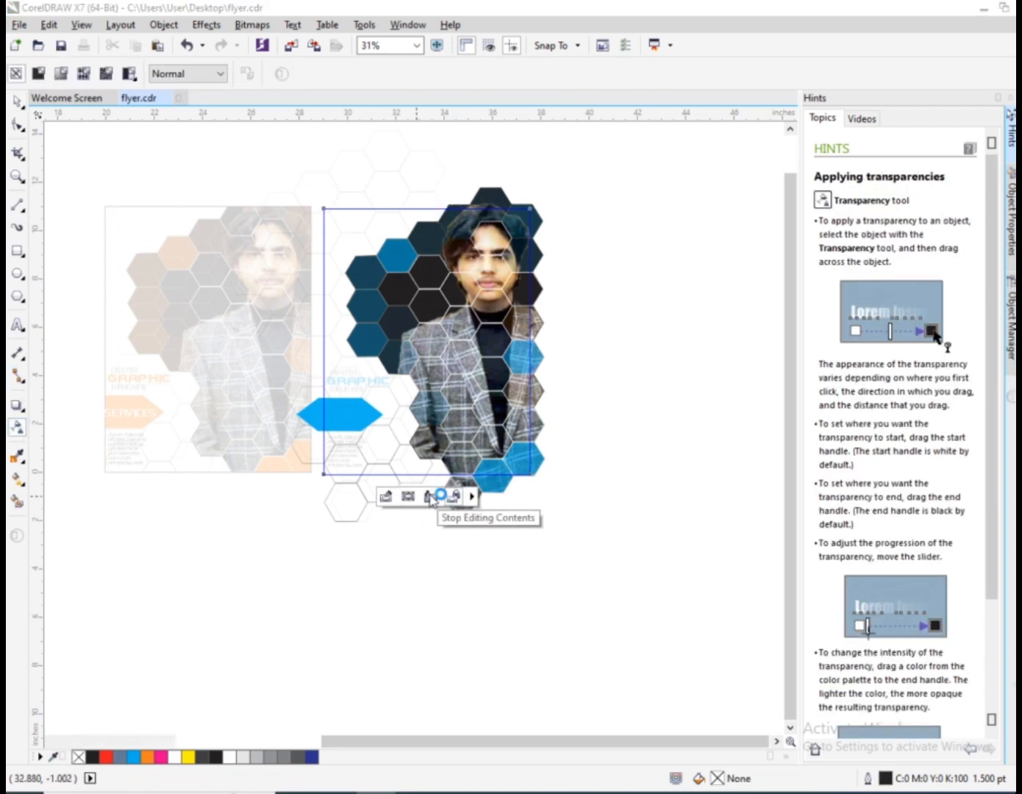
left_click(455, 497)
left_click(622, 358)
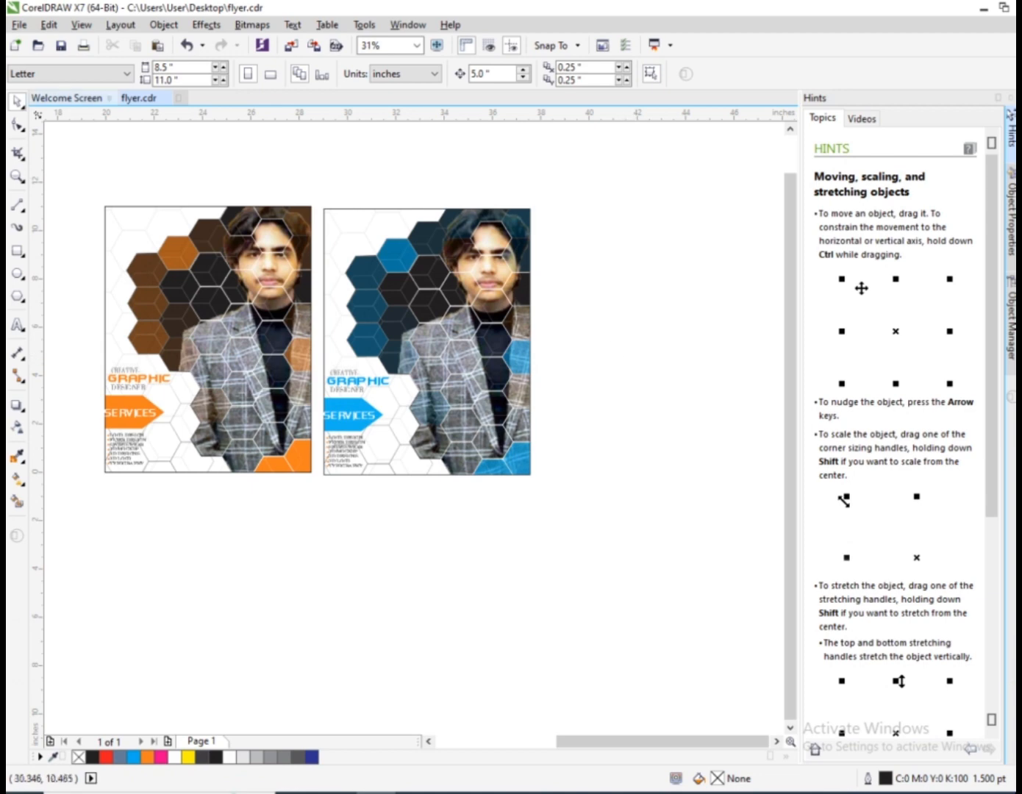